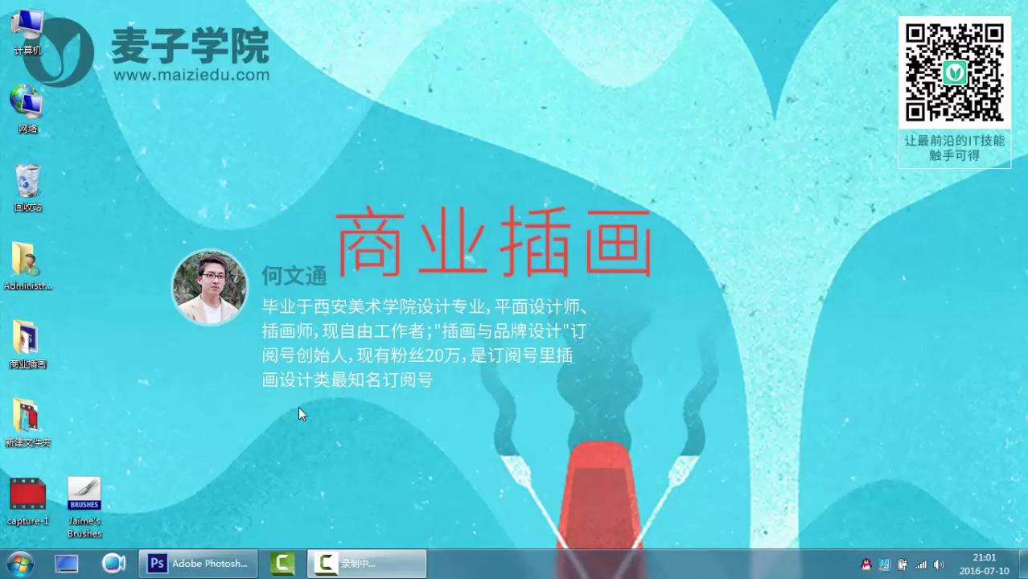
- Switch to Photoshop, lengthen the floating Layers panel and move it slightly lower
click(198, 563)
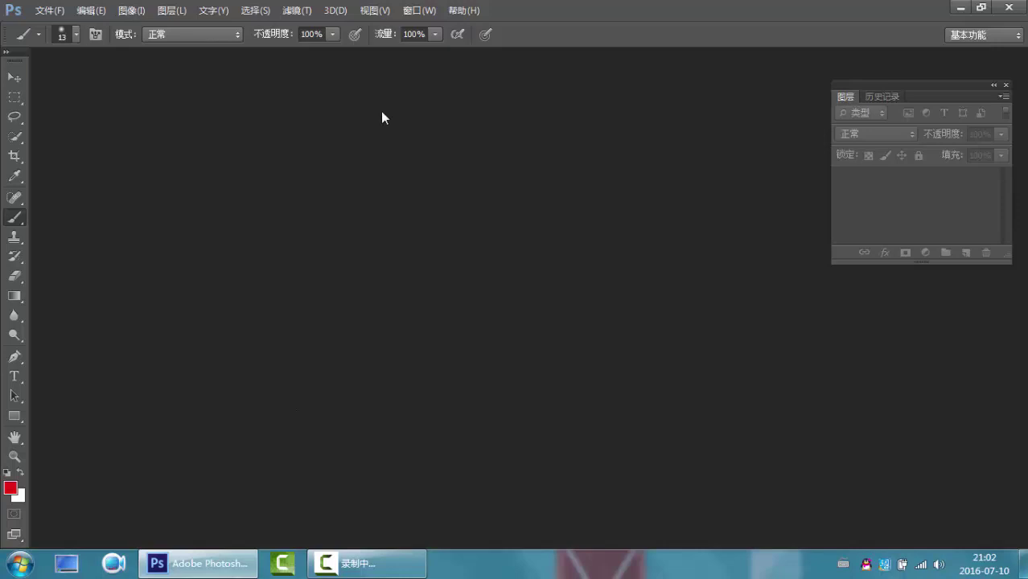
drag(25, 50, 4, 55)
drag(932, 265, 941, 388)
drag(936, 86, 934, 112)
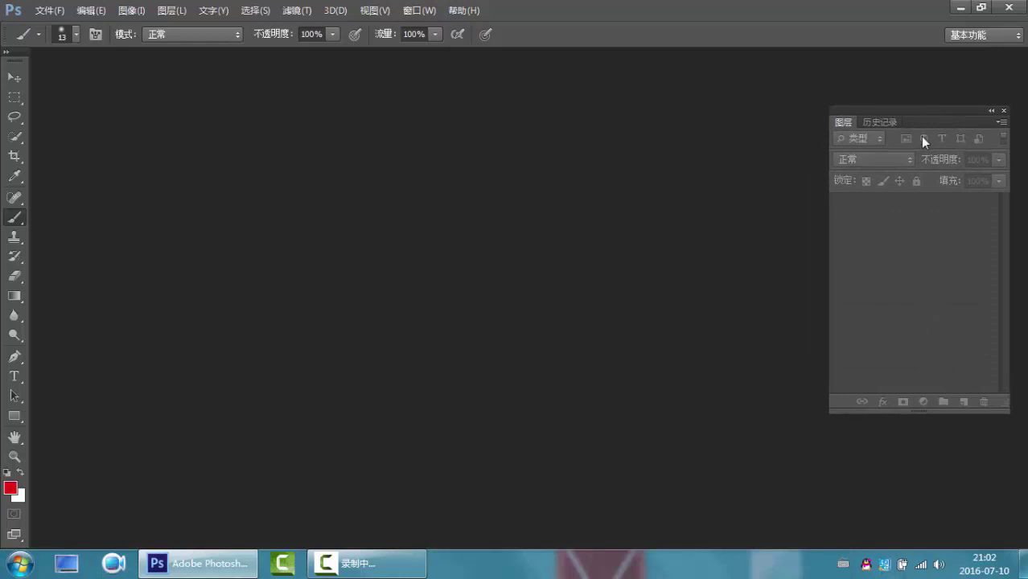
click(874, 124)
click(843, 125)
- Dock the Character (字符) panel into the Layers group and close the floating swatches and adjustments panels
click(420, 10)
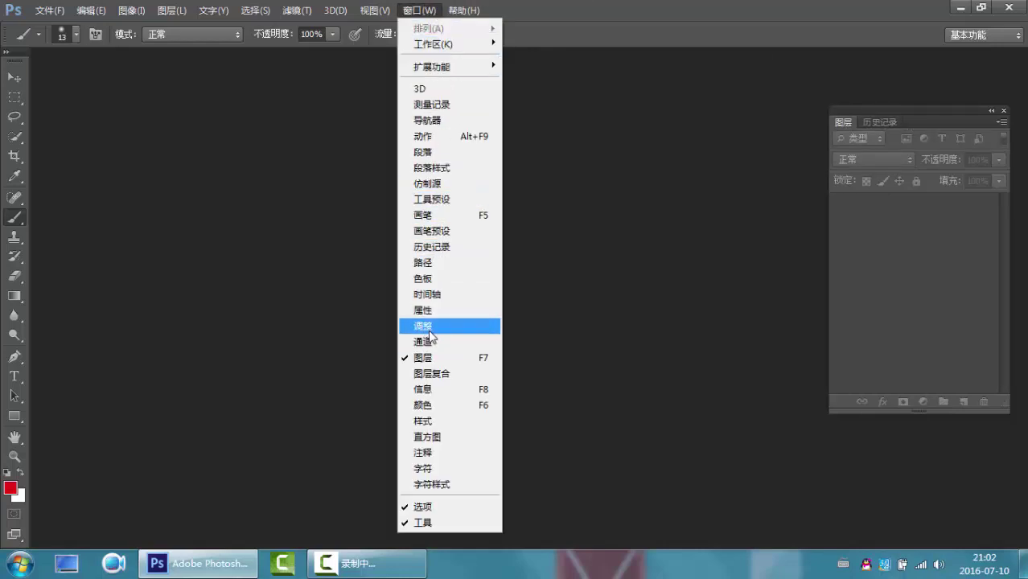
click(421, 468)
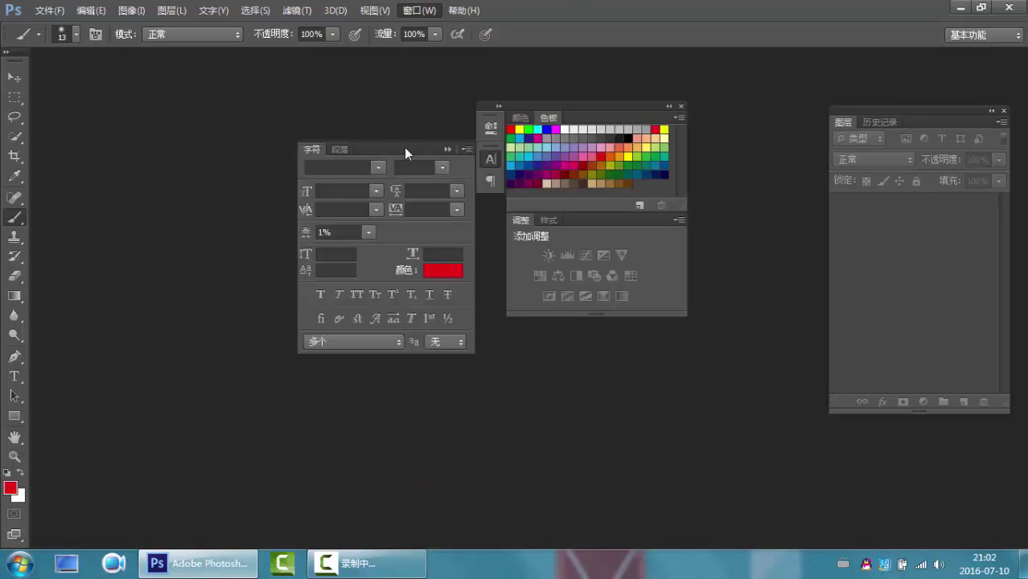
drag(311, 149, 911, 123)
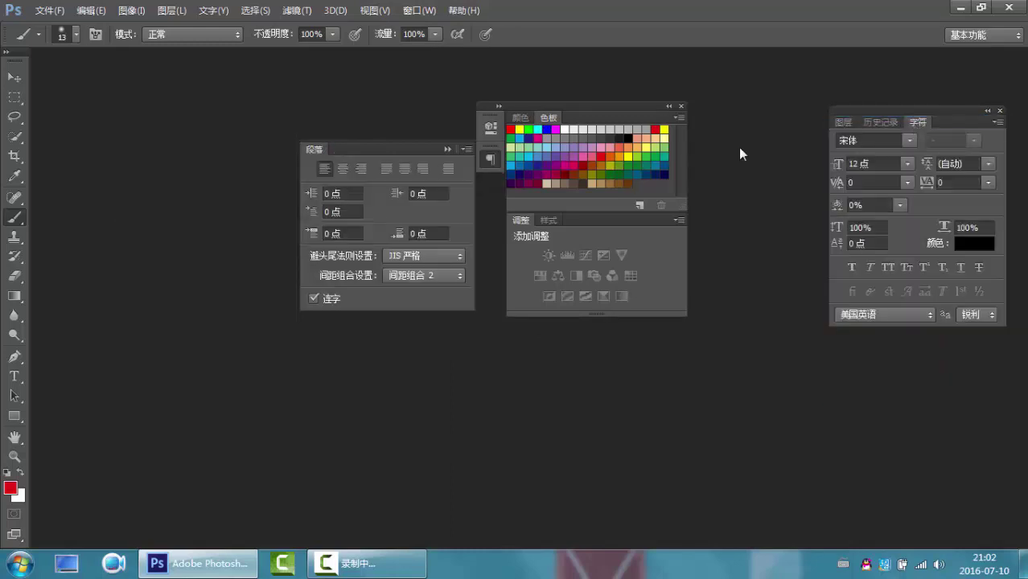
click(841, 122)
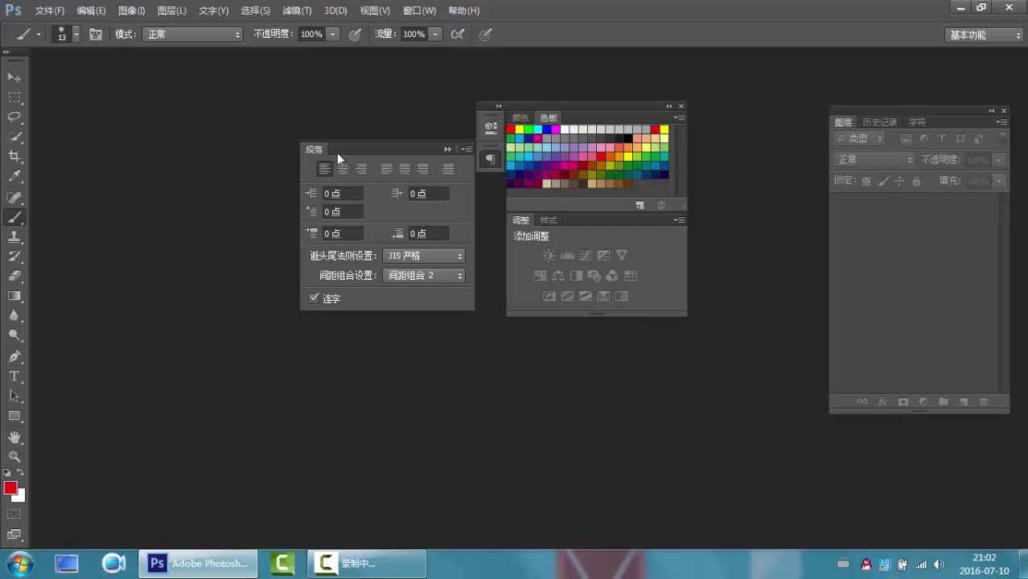
click(443, 150)
click(498, 106)
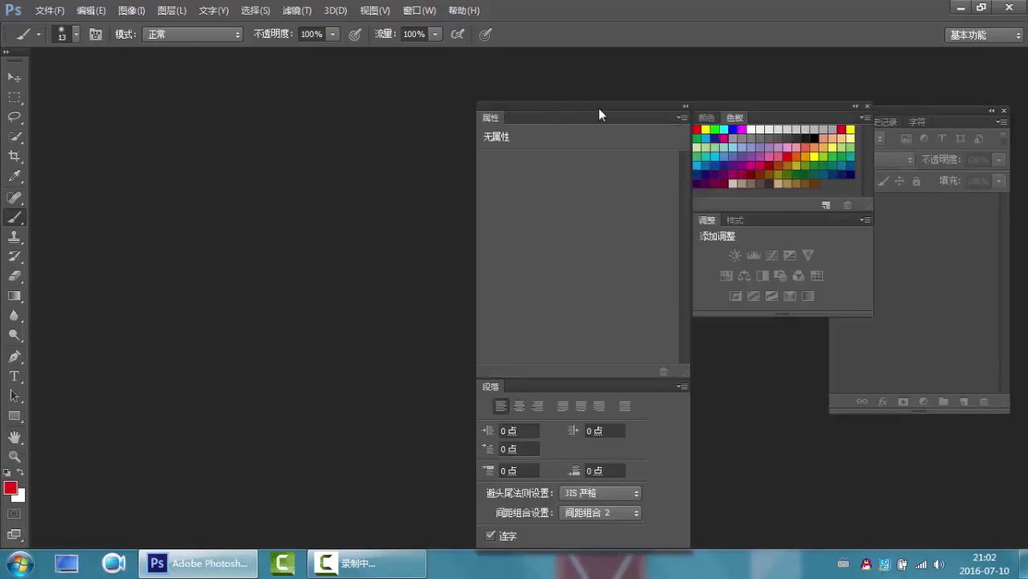
click(685, 107)
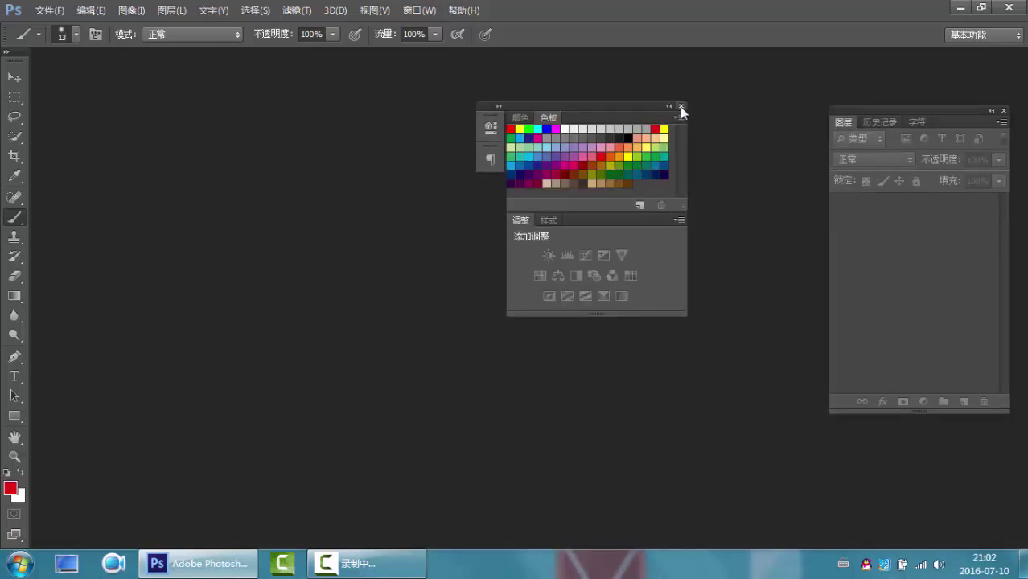
click(681, 106)
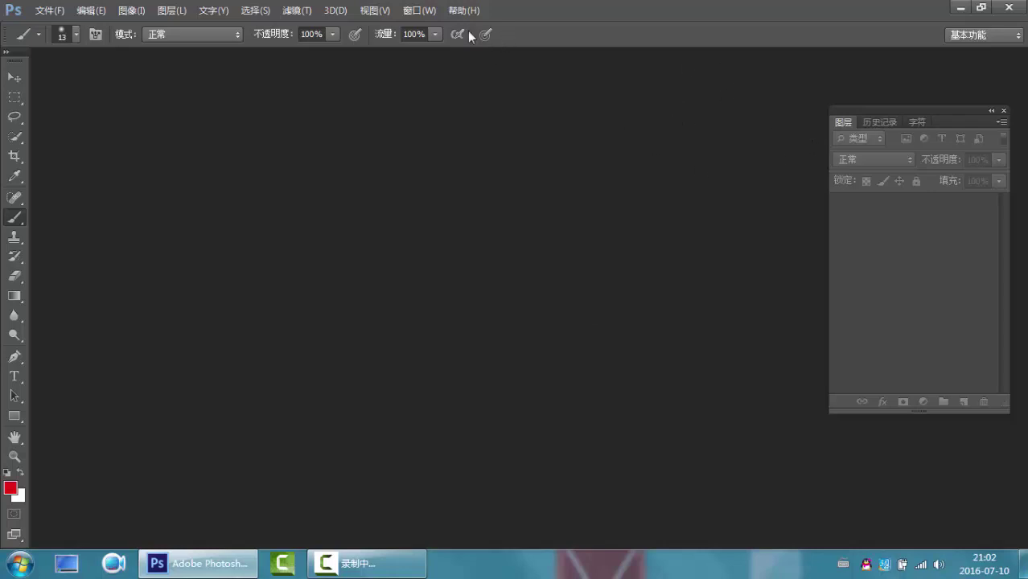
- Show the Brush (画笔) and Brush Presets (画笔预设) panels, dock both into the Layers group, and close the floating swatches group
click(418, 10)
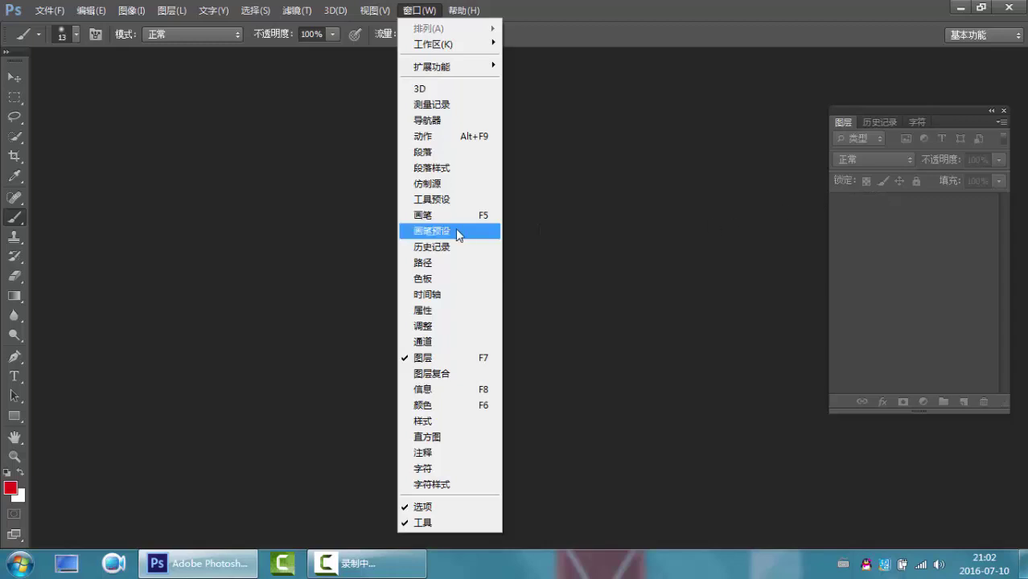
click(710, 201)
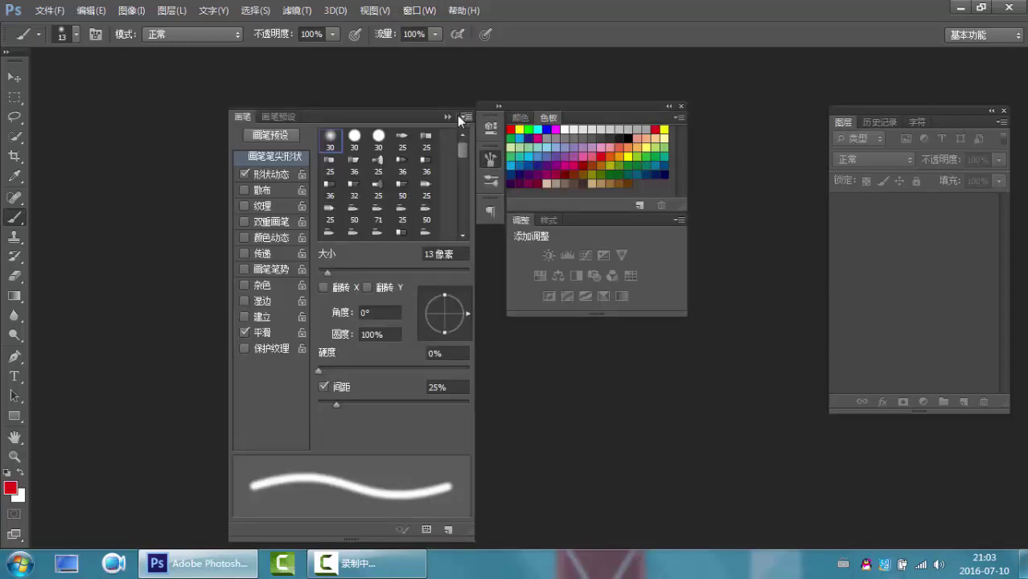
mouse_move(424, 115)
mouse_down()
mouse_move(285, 114)
mouse_move(315, 111)
mouse_up()
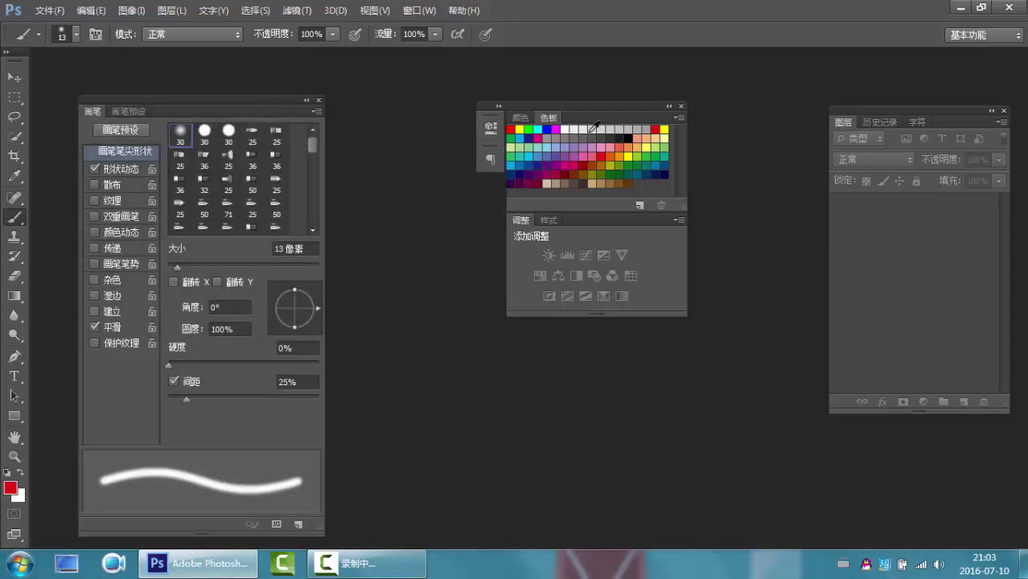
click(680, 105)
mouse_move(251, 100)
mouse_down()
mouse_move(723, 130)
mouse_move(945, 125)
mouse_move(712, 134)
mouse_up()
- Pull the Character panel out of the Layers group, close it, and bring Layers to the front
click(917, 123)
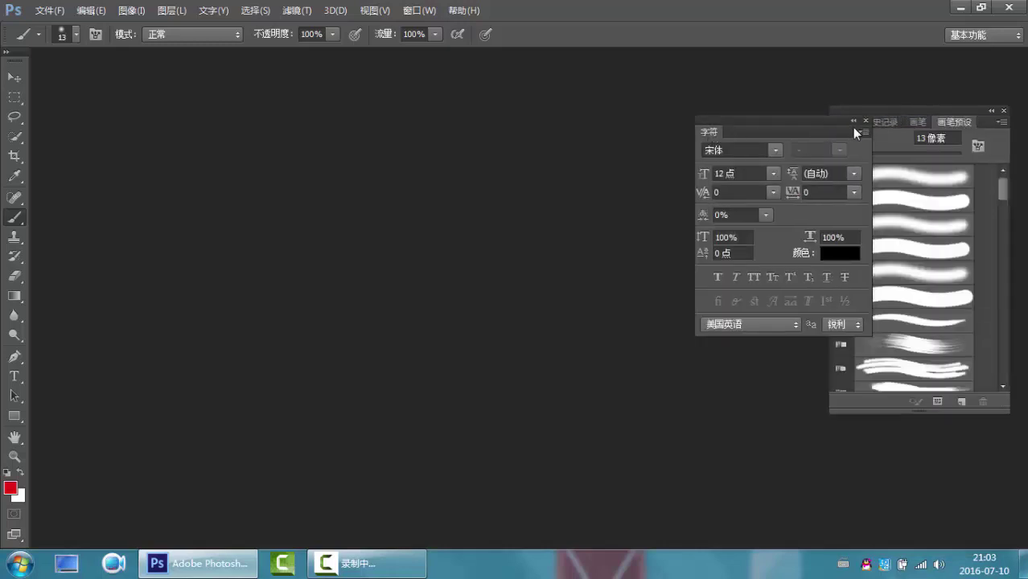
click(864, 121)
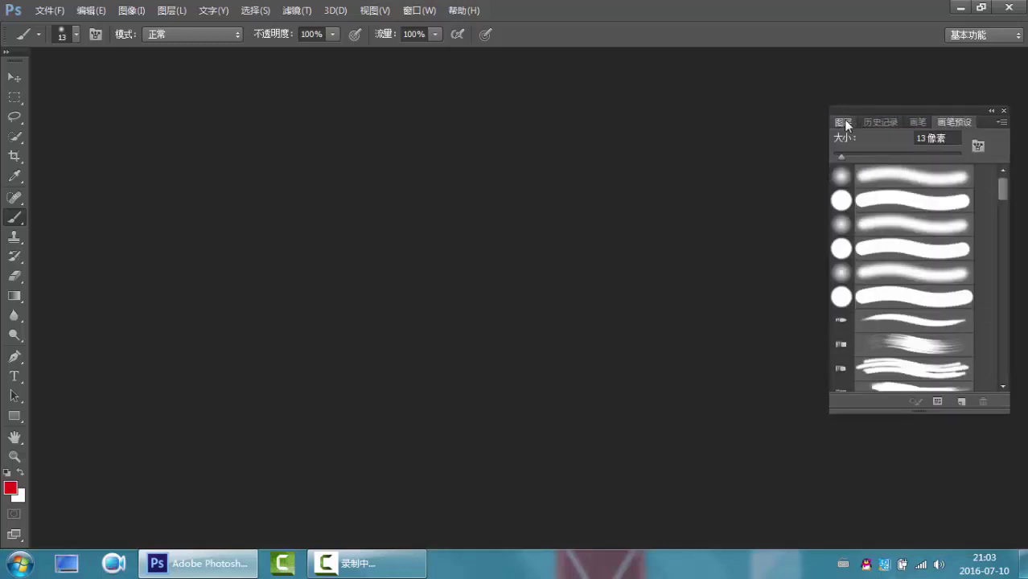
click(843, 120)
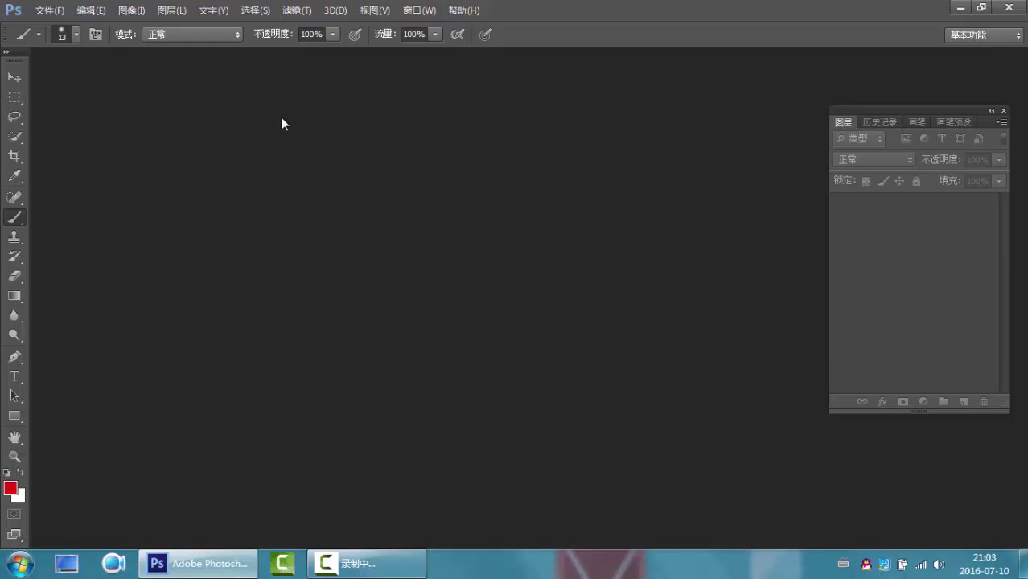
- Set up a new document with the International Paper (国际标准纸张) preset at A4 size
click(52, 16)
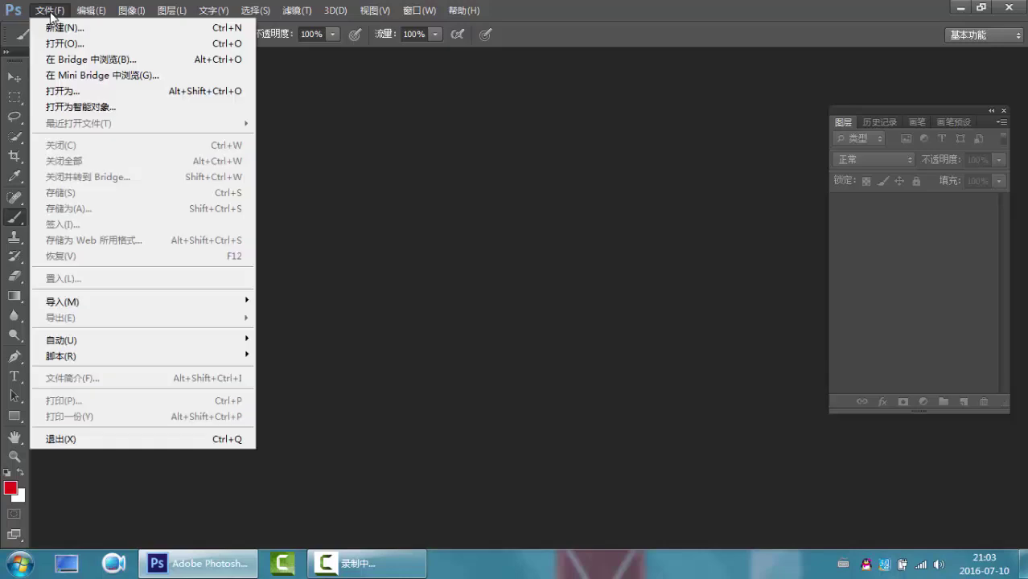
click(56, 29)
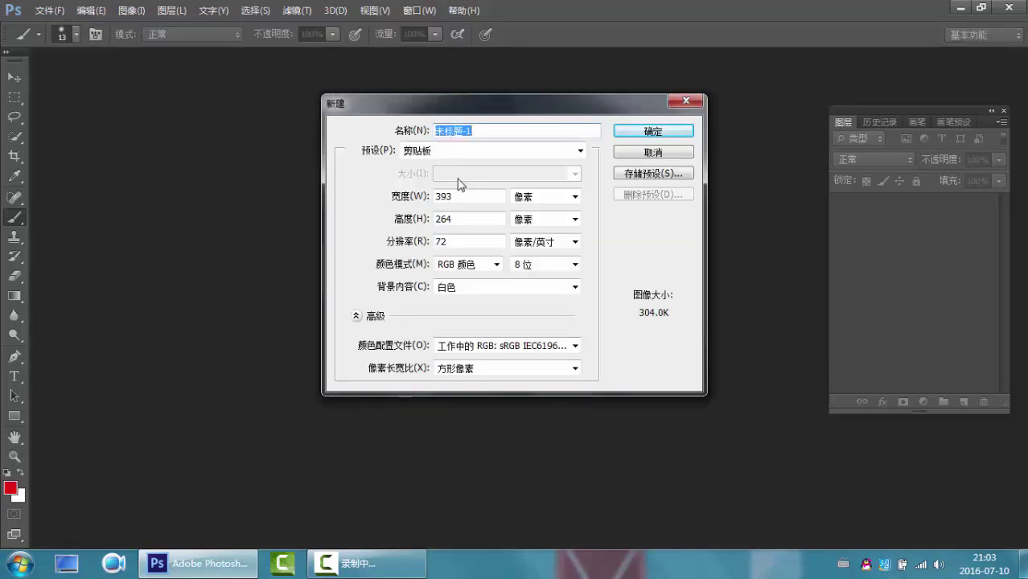
click(580, 151)
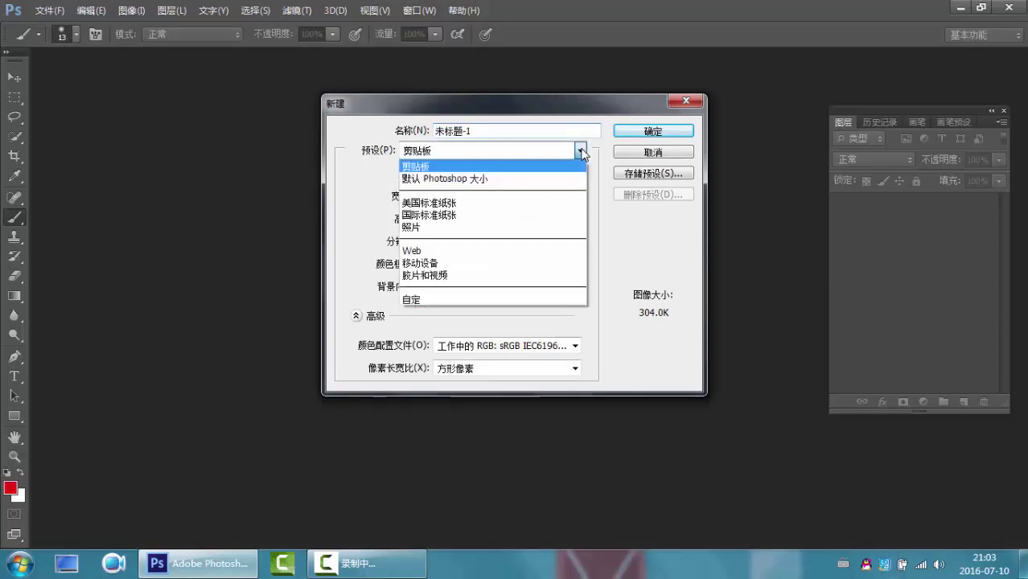
click(452, 216)
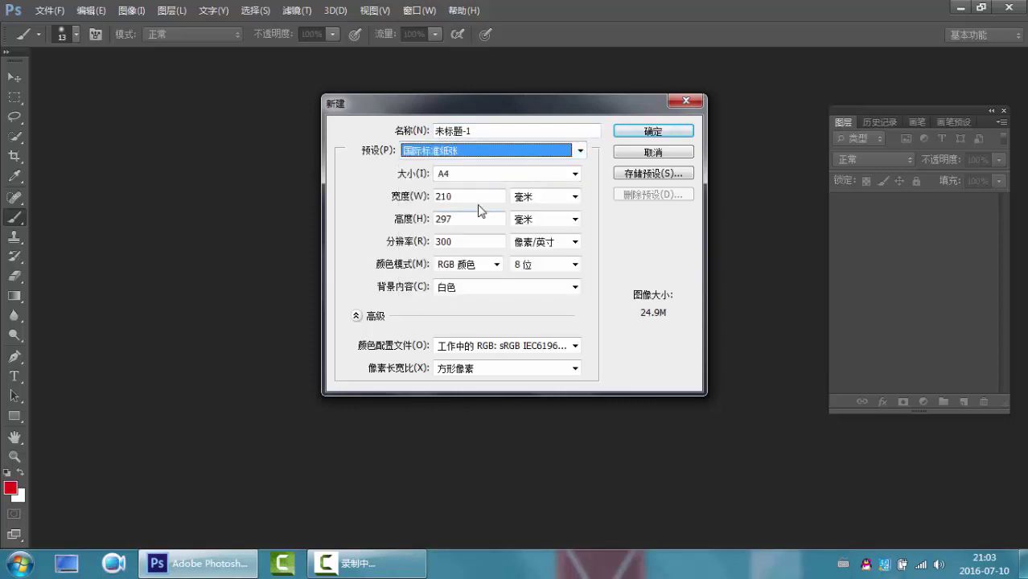
click(575, 173)
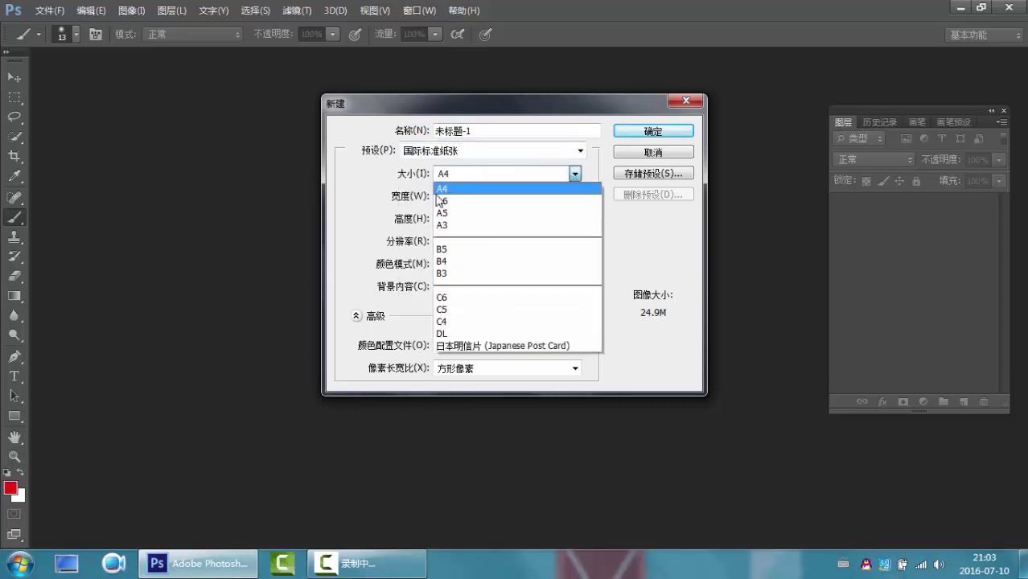
click(444, 193)
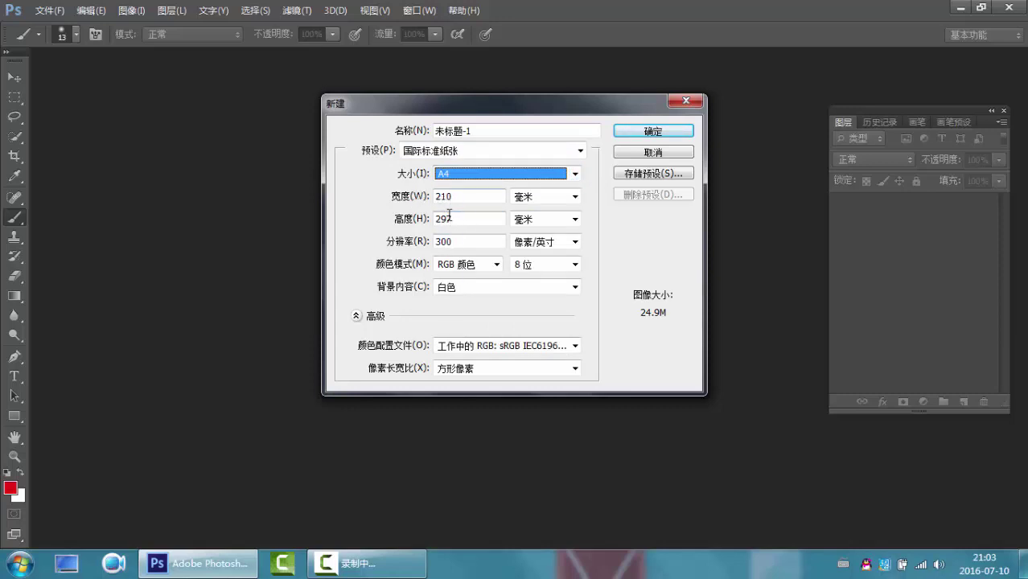
- Keep the resolution at 300 pixels/inch, set the colour mode to CMYK, and create the document
click(461, 242)
double_click(461, 242)
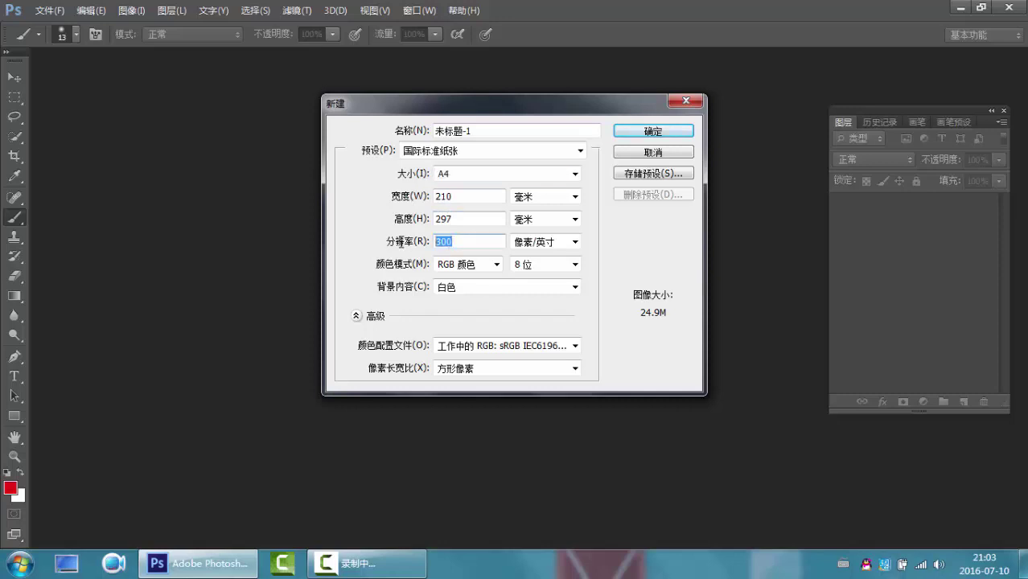
click(464, 241)
click(494, 265)
click(468, 316)
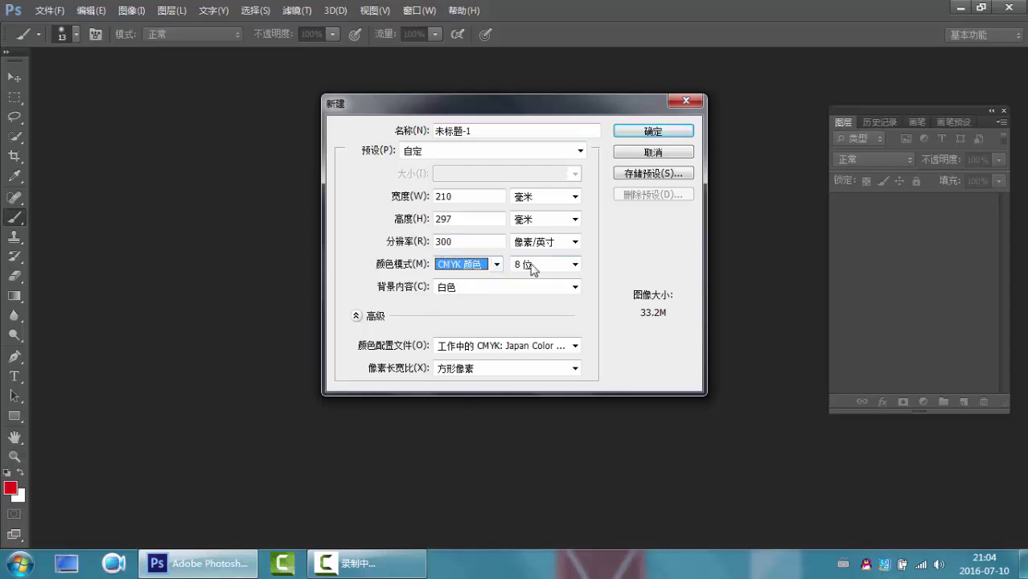
click(665, 133)
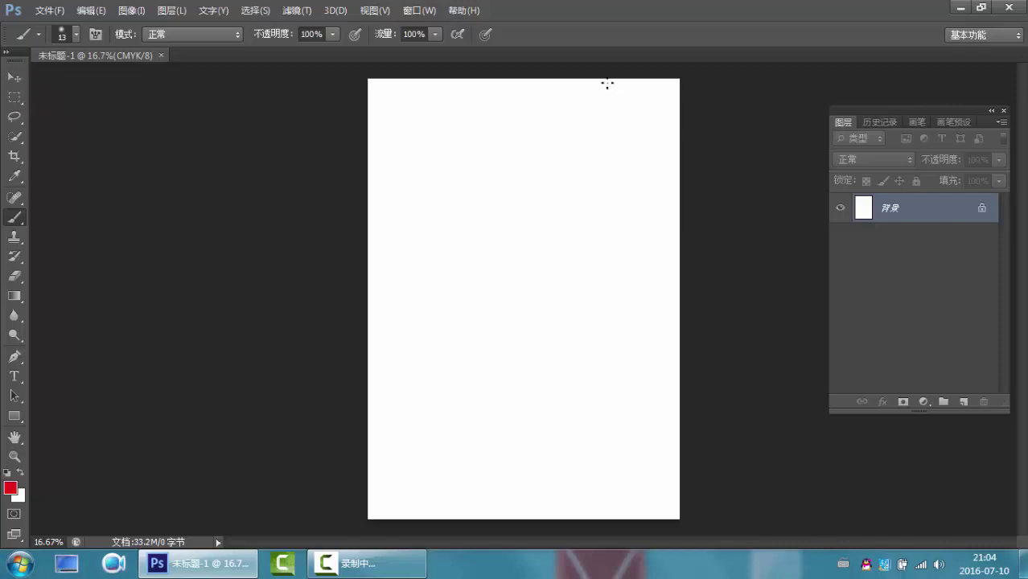
- Add a new layer and paint a looping red stroke near the page's upper part with a 139 px soft brush
click(961, 402)
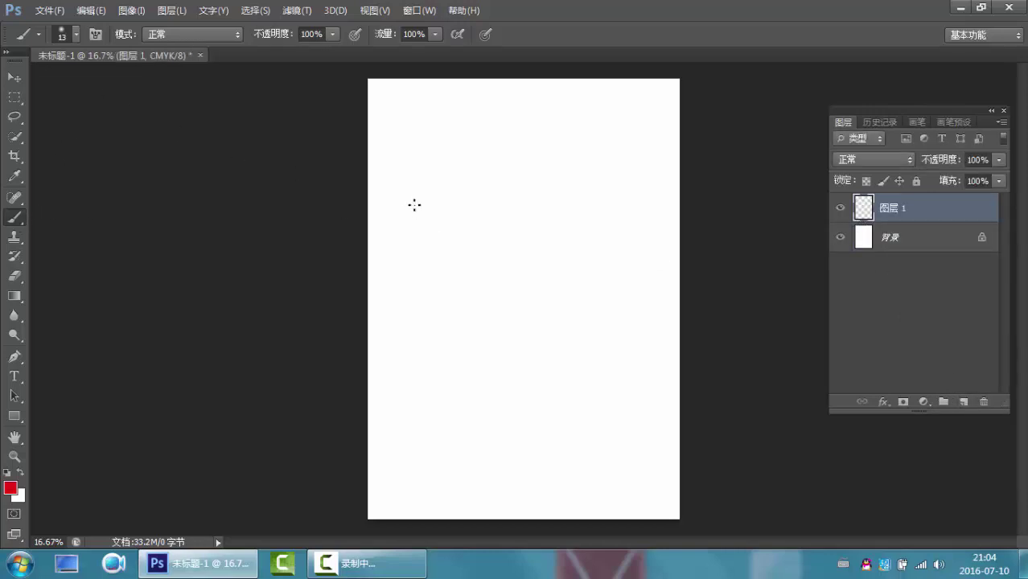
right_click(414, 171)
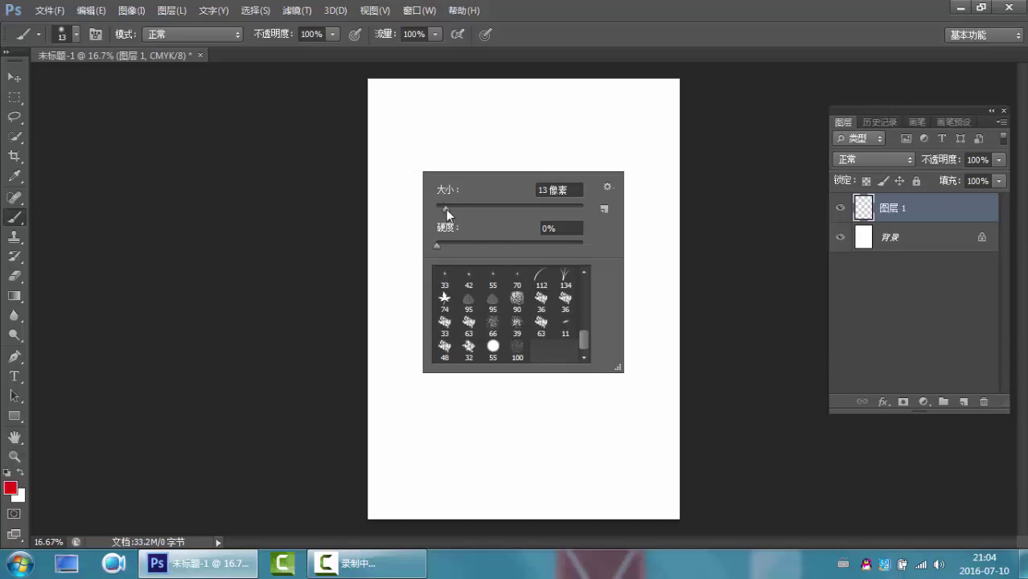
drag(445, 209, 523, 205)
mouse_move(424, 134)
mouse_down()
mouse_move(489, 151)
mouse_move(507, 197)
mouse_move(532, 145)
mouse_move(530, 257)
mouse_up()
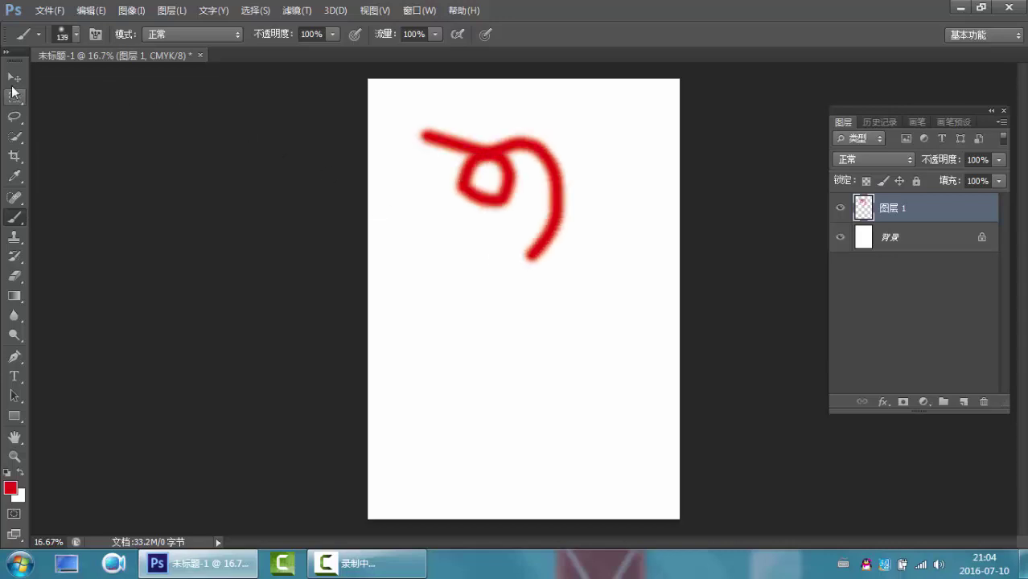
- Move the red stroke down and to the right on the page with the Move tool
click(14, 79)
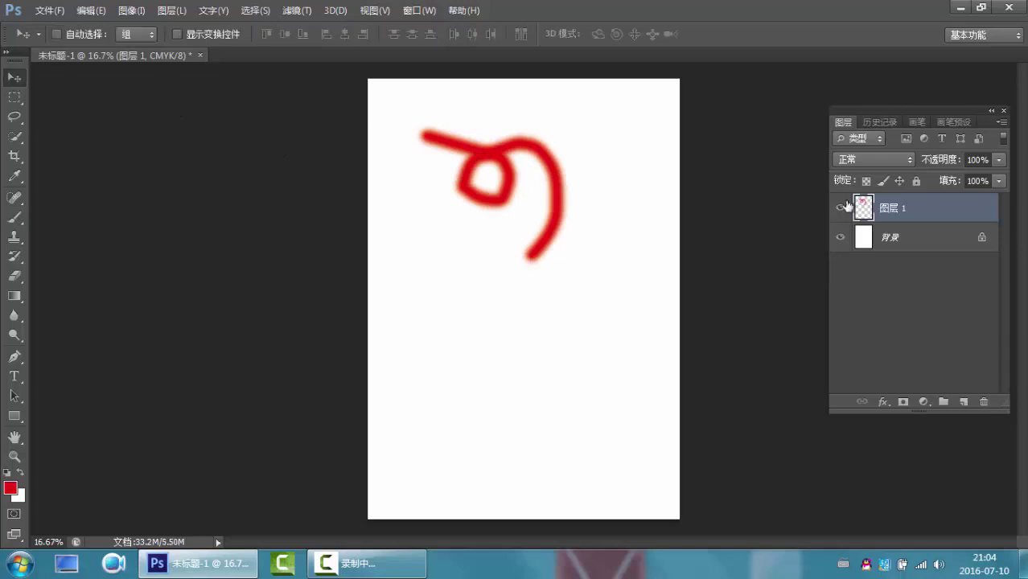
mouse_move(557, 213)
mouse_down()
mouse_move(519, 245)
mouse_move(637, 231)
mouse_move(659, 252)
mouse_move(692, 233)
mouse_move(583, 219)
mouse_move(575, 230)
mouse_up()
- Draw a rectangular marquee around the entire red stroke and clear the selection
click(15, 97)
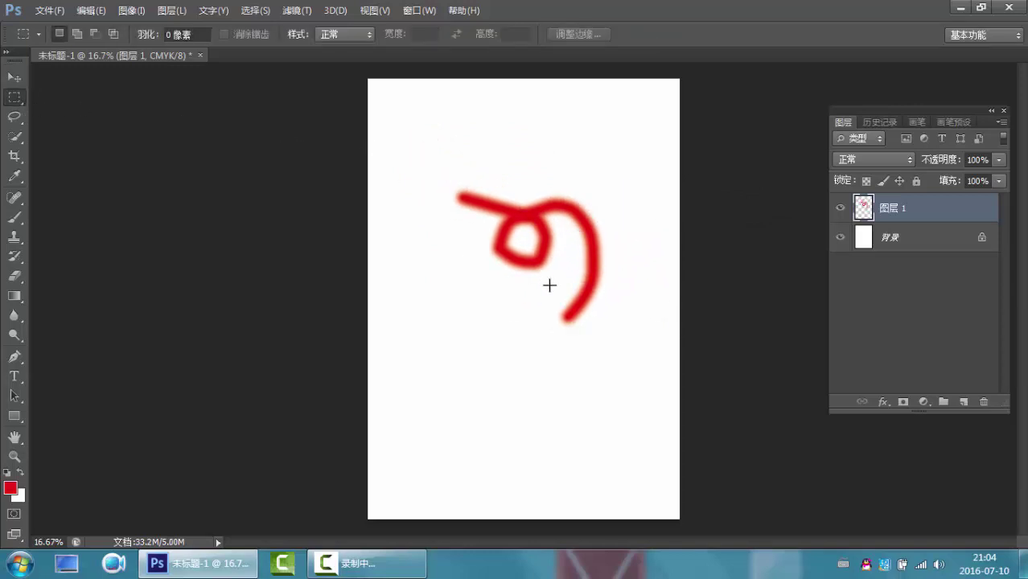
mouse_move(431, 163)
mouse_down()
mouse_move(608, 307)
mouse_move(622, 337)
mouse_up()
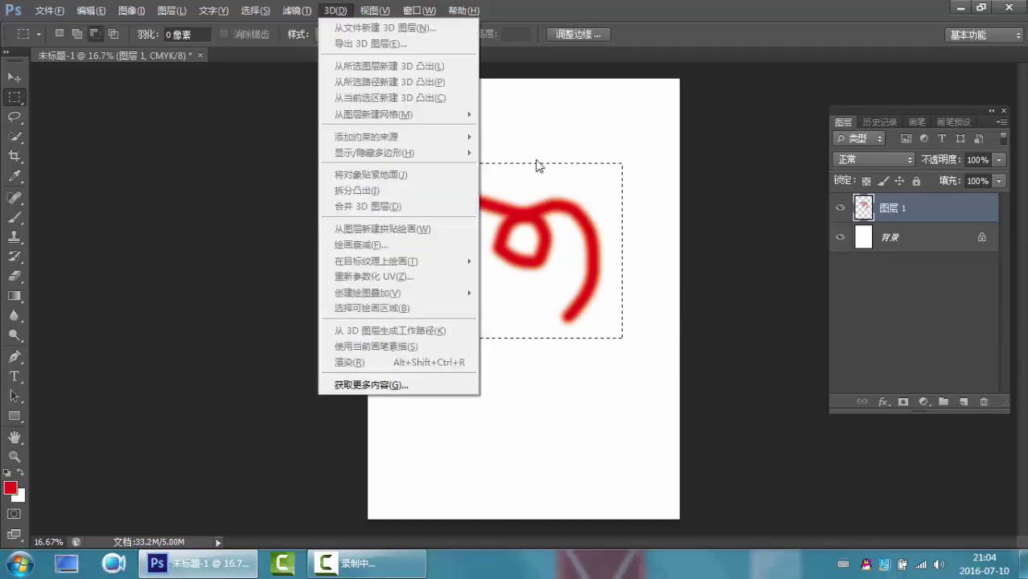
click(555, 153)
- Select the stroke's left end with a rectangular marquee, delete its pixels, and deselect
drag(436, 135, 487, 230)
click(500, 247)
key(ctrl+z)
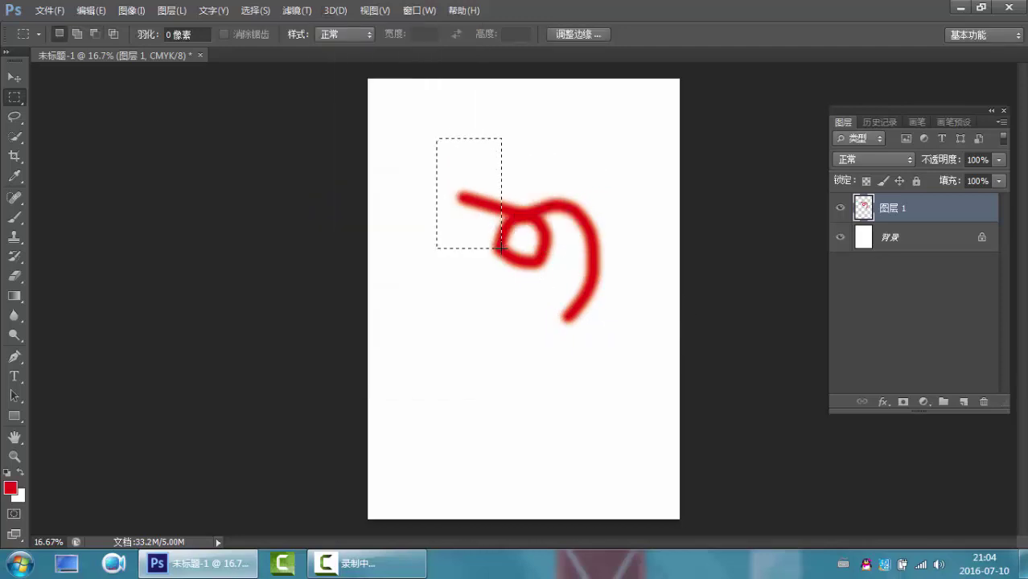
key(Delete)
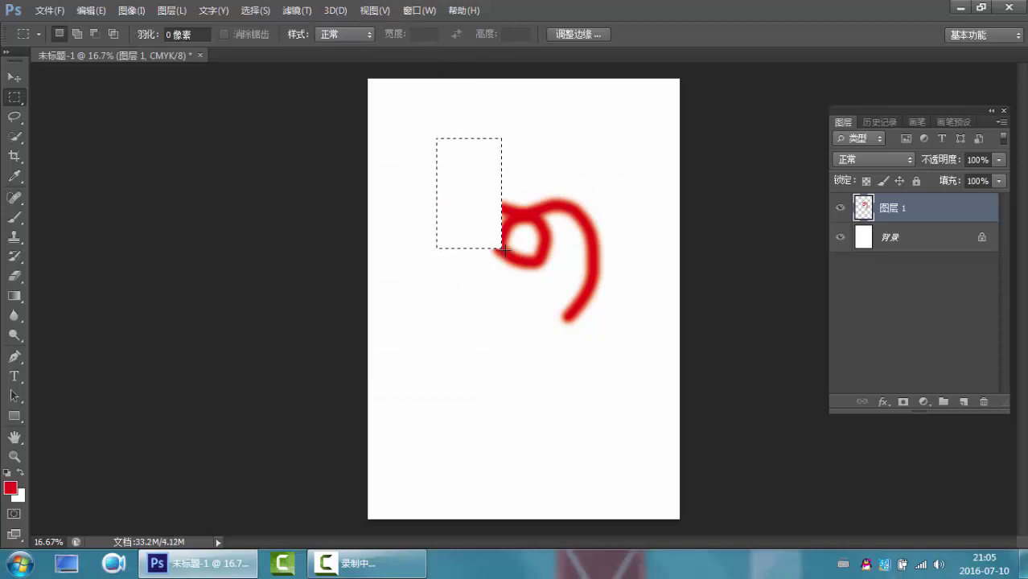
key(alt+d)
click(508, 210)
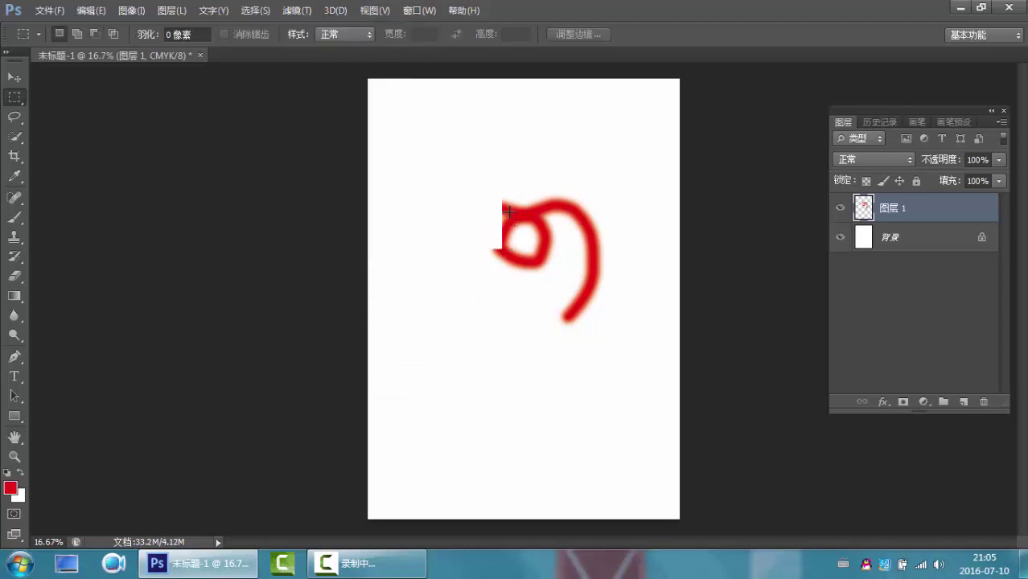
- Draw a rectangular marquee around the upper part of the remaining red stroke
mouse_move(428, 144)
mouse_down()
mouse_move(711, 415)
mouse_move(619, 339)
mouse_move(602, 256)
mouse_up()
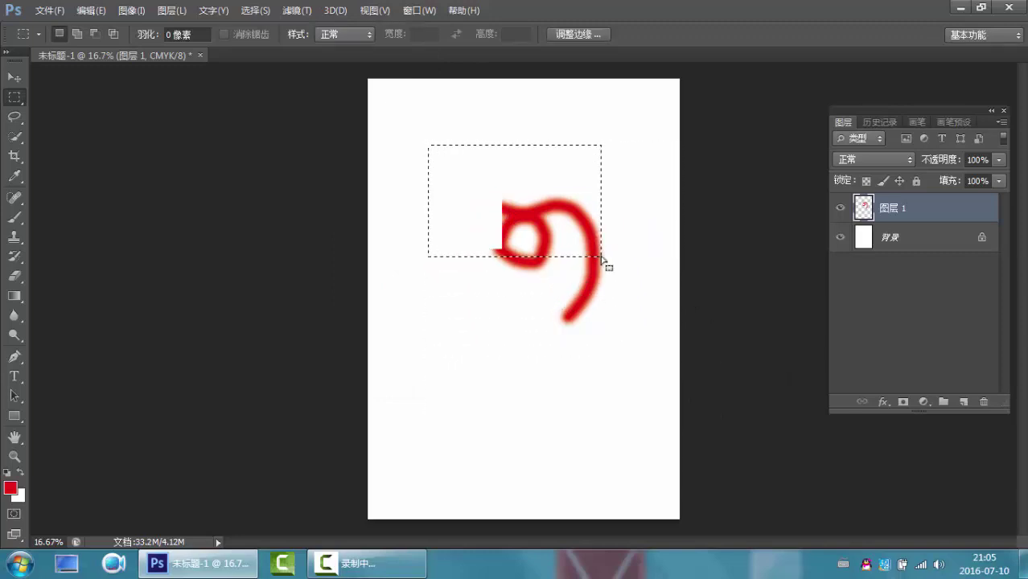
key(alt)
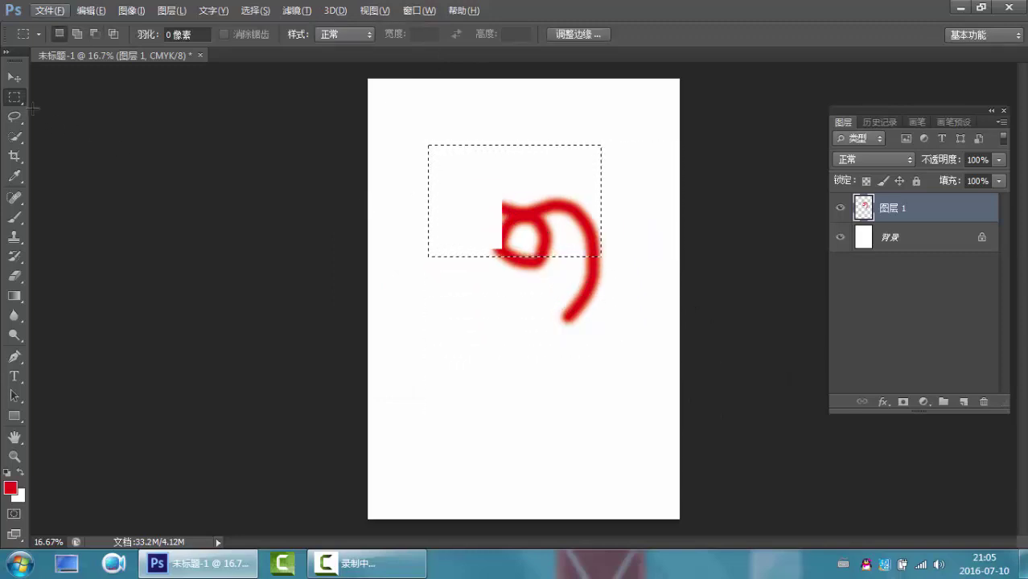
- Move the selected upper part of the red stroke up and to the left with the Move tool, and deselect
key(v)
drag(522, 202, 501, 168)
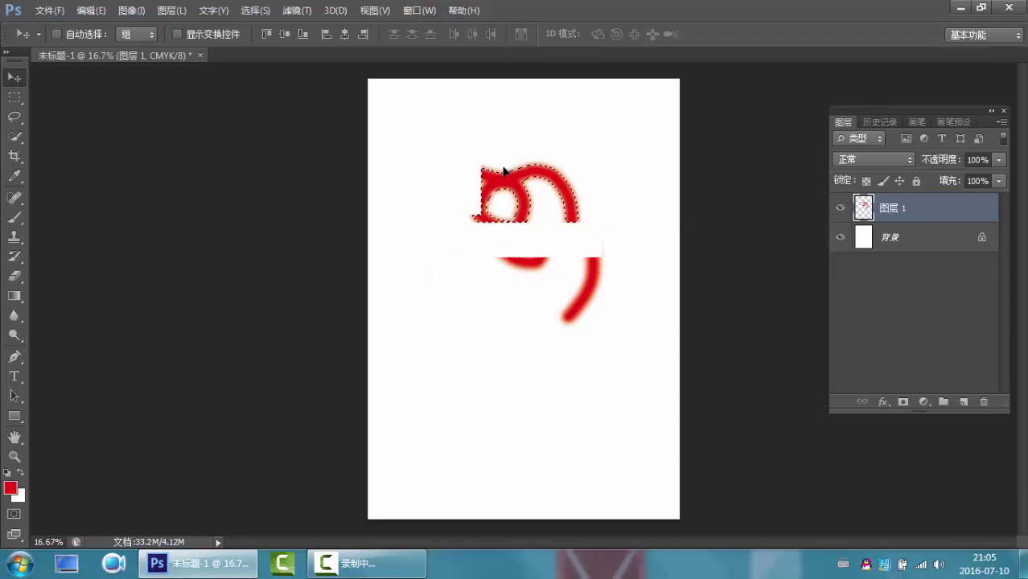
key(alt+d)
key(Escape)
key(ctrl+d)
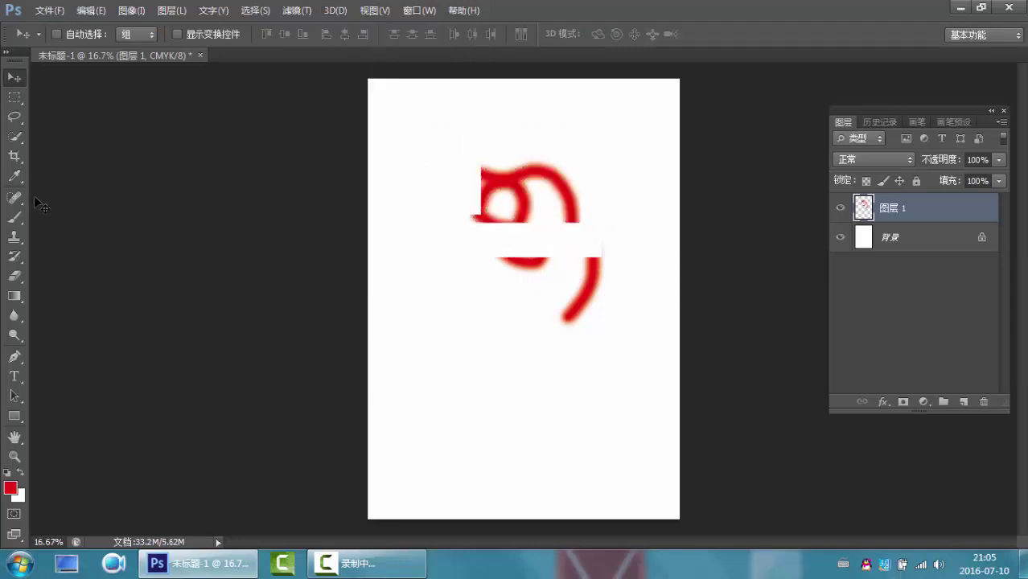
- Crop the page to its upper portion at full width, cutting away the empty area below the red stroke
click(15, 157)
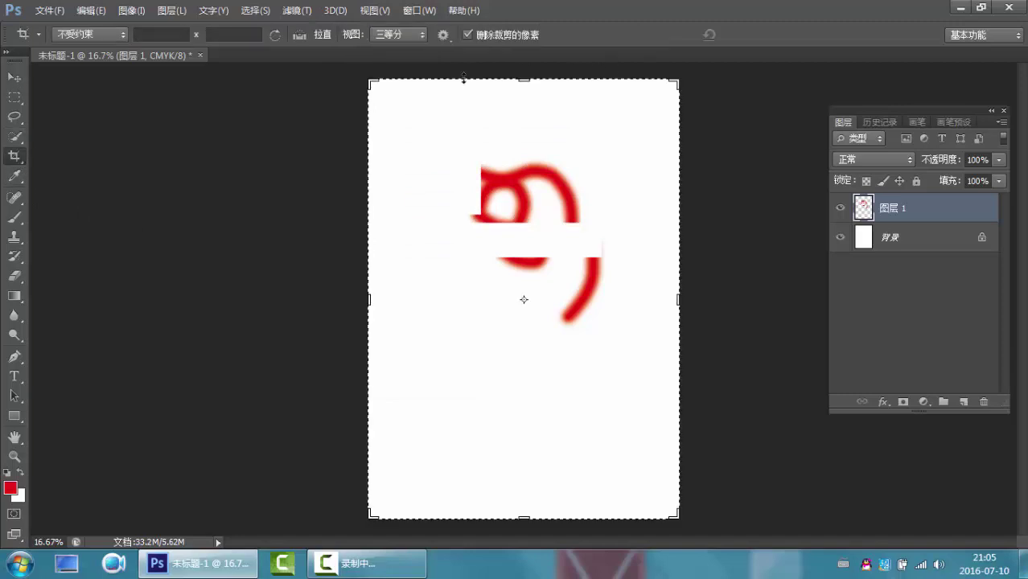
drag(532, 446, 541, 429)
key(Return)
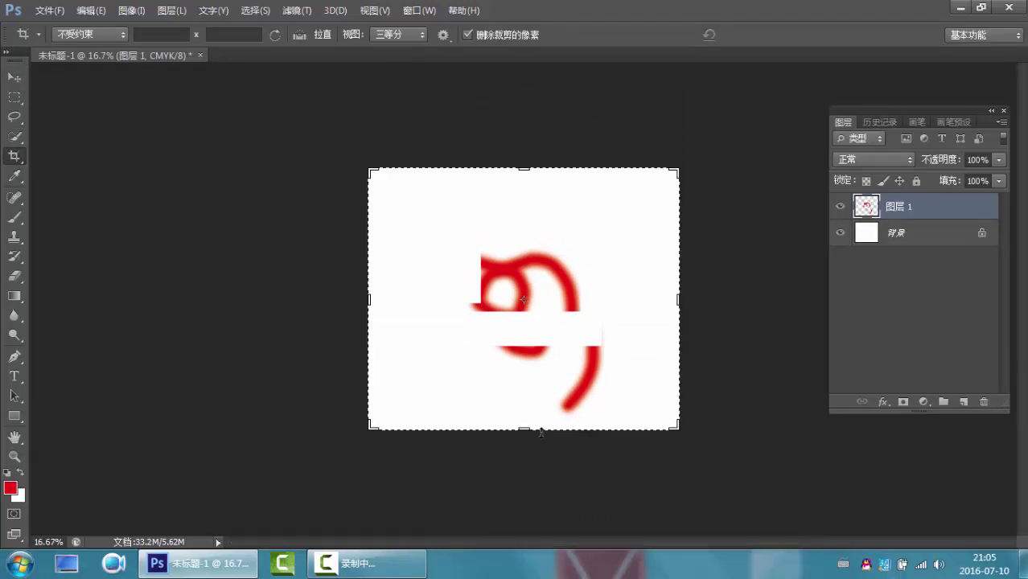
- Reset the colours to default, sample the stroke's red as the foreground colour with the Eyedropper, and fill layer 图层 1 with it
click(15, 177)
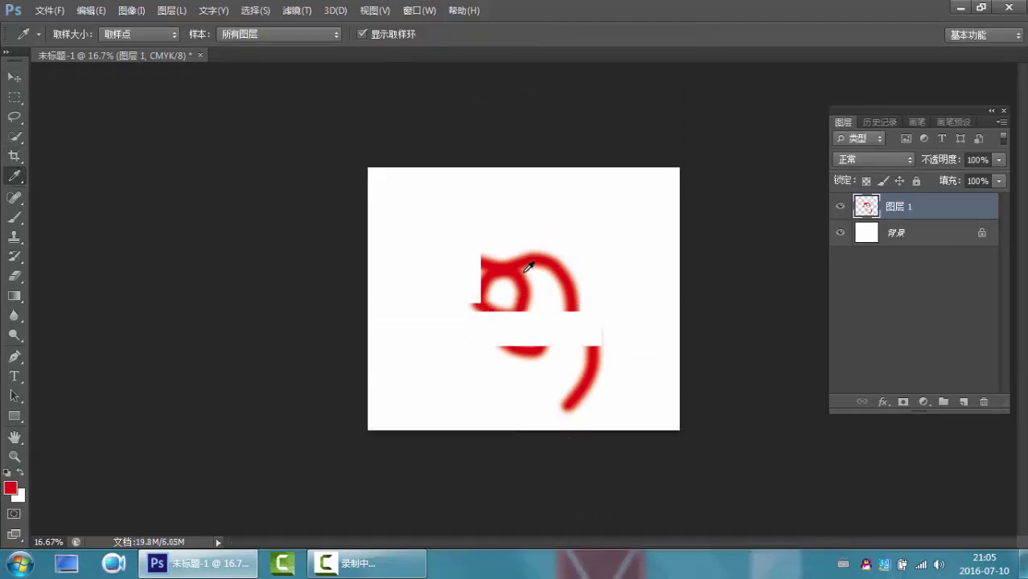
click(7, 472)
click(519, 256)
key(alt+Delete)
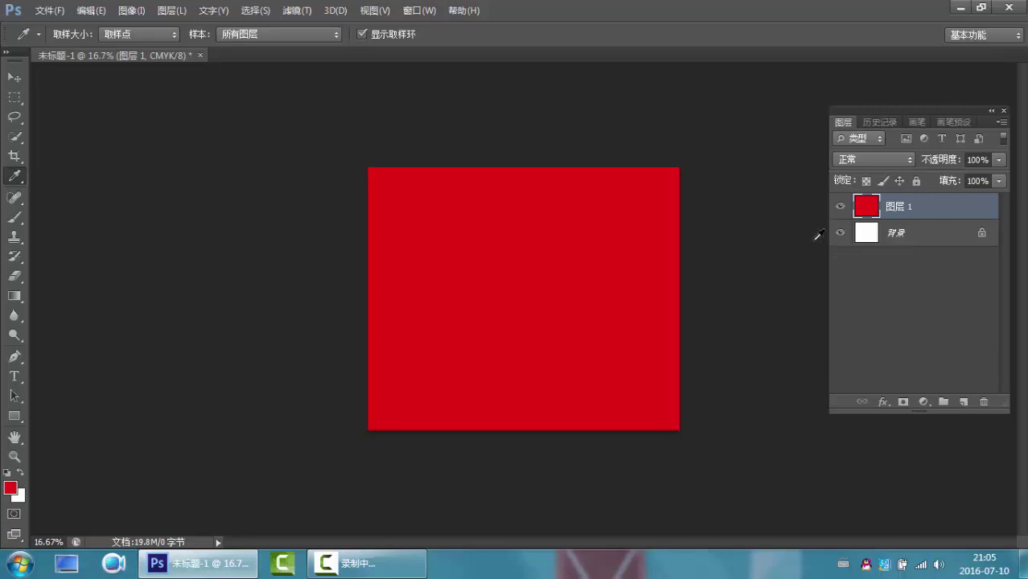
- View the foreground colour in the colour picker without changing it, and fill layer 图层 1 with the white background colour
click(10, 488)
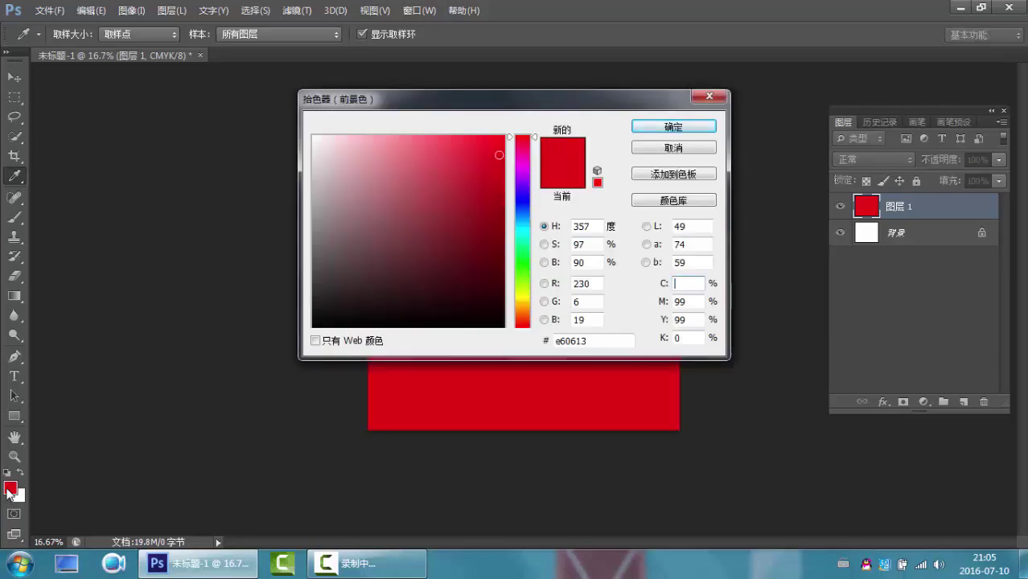
click(663, 143)
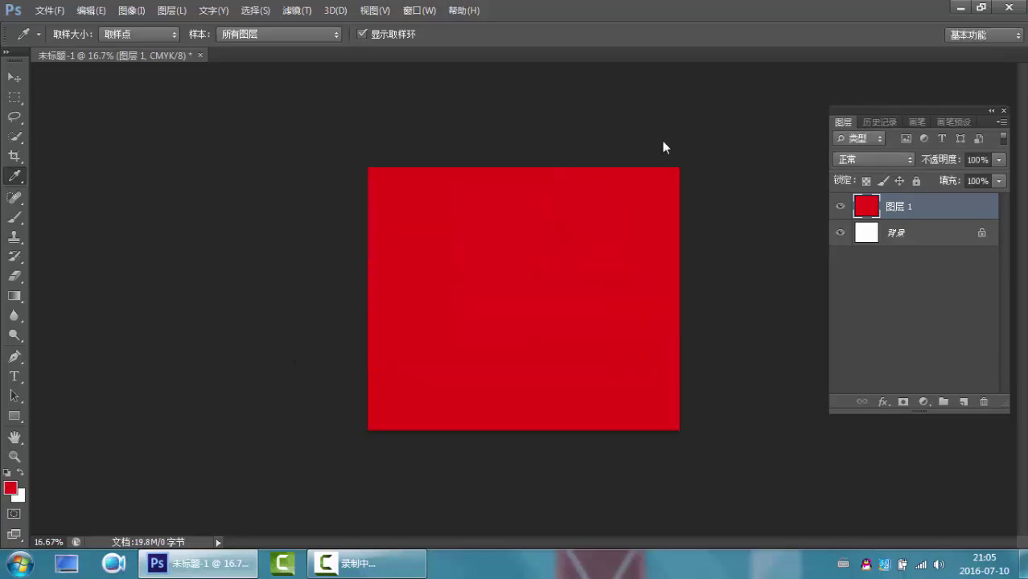
key(ctrl+BackSpace)
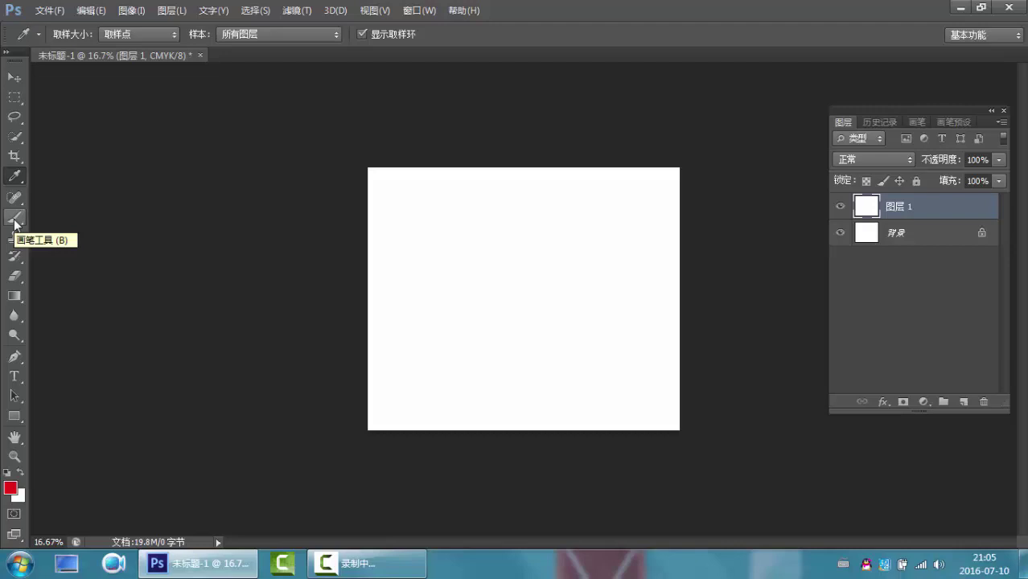
- Choose the fan bristle brush preset for the Brush tool, paint a broad red test stroke, and undo it
click(14, 218)
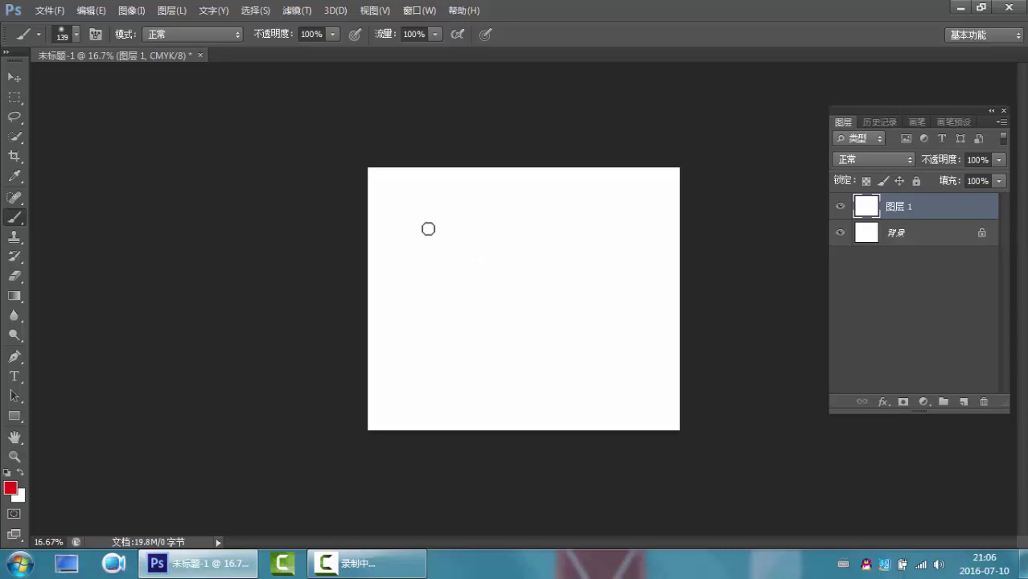
right_click(457, 235)
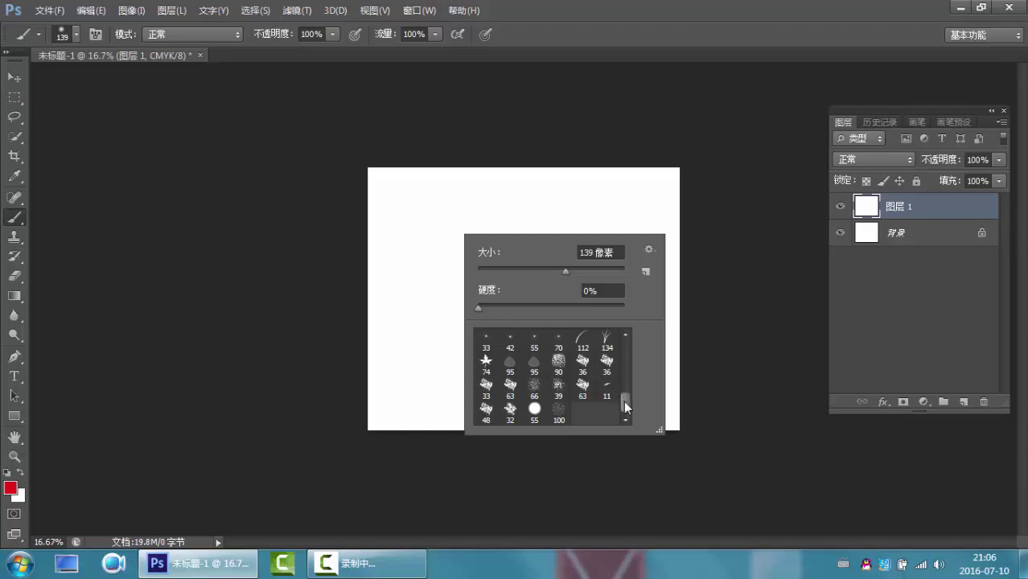
drag(623, 400, 627, 346)
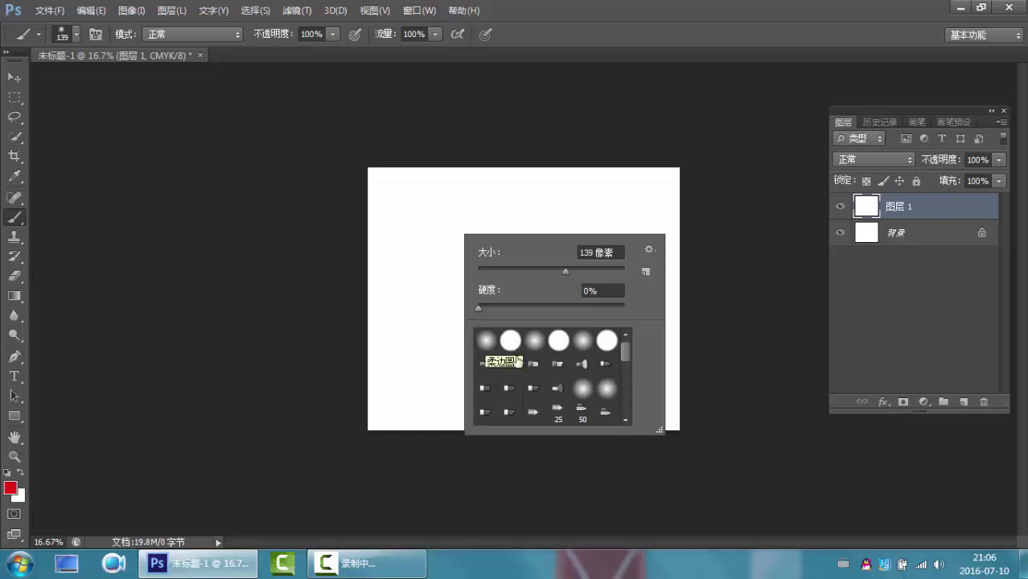
click(559, 390)
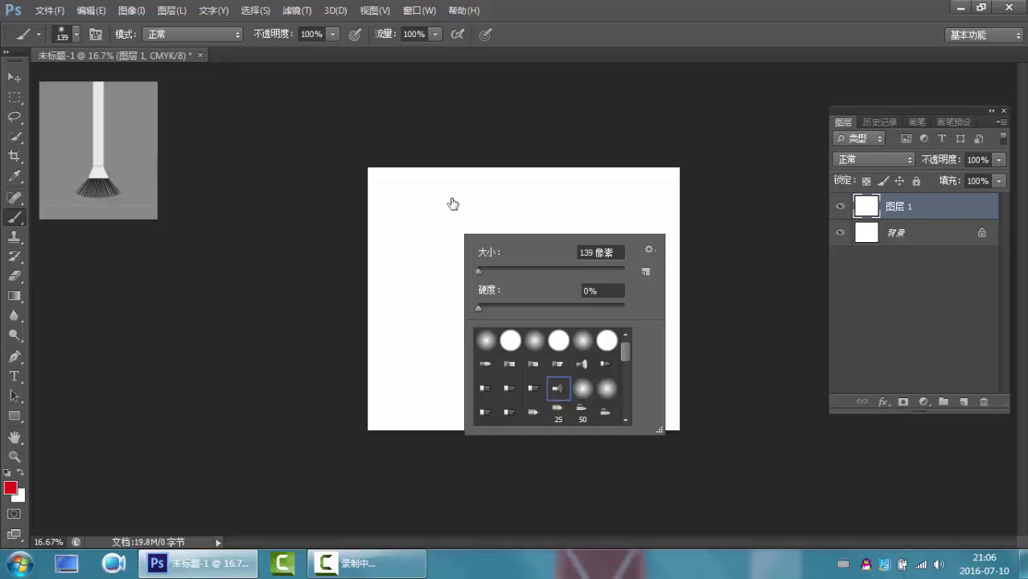
click(427, 220)
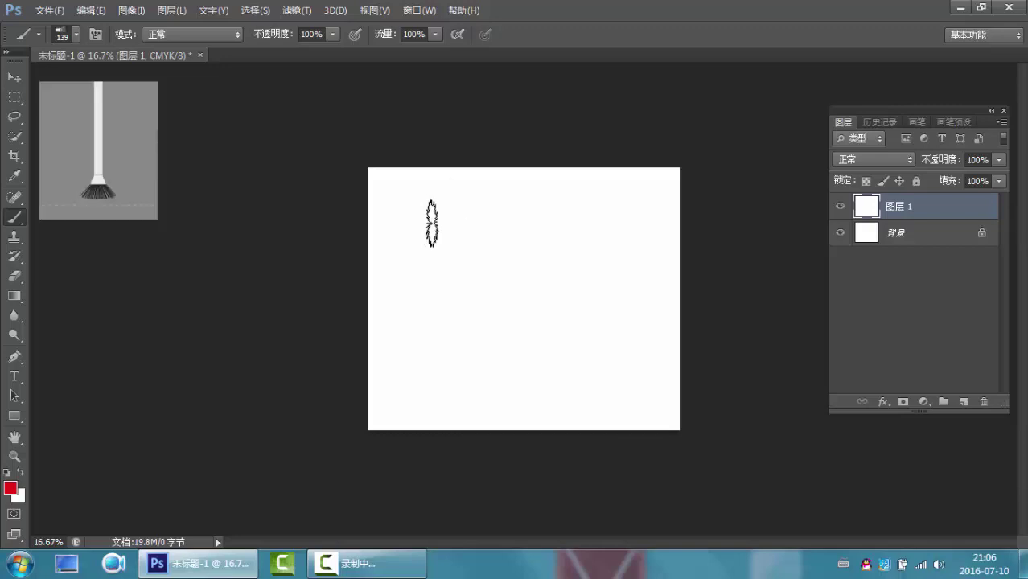
mouse_move(428, 225)
mouse_down()
mouse_move(430, 251)
mouse_move(487, 246)
mouse_move(522, 256)
mouse_move(537, 283)
mouse_move(371, 282)
mouse_up()
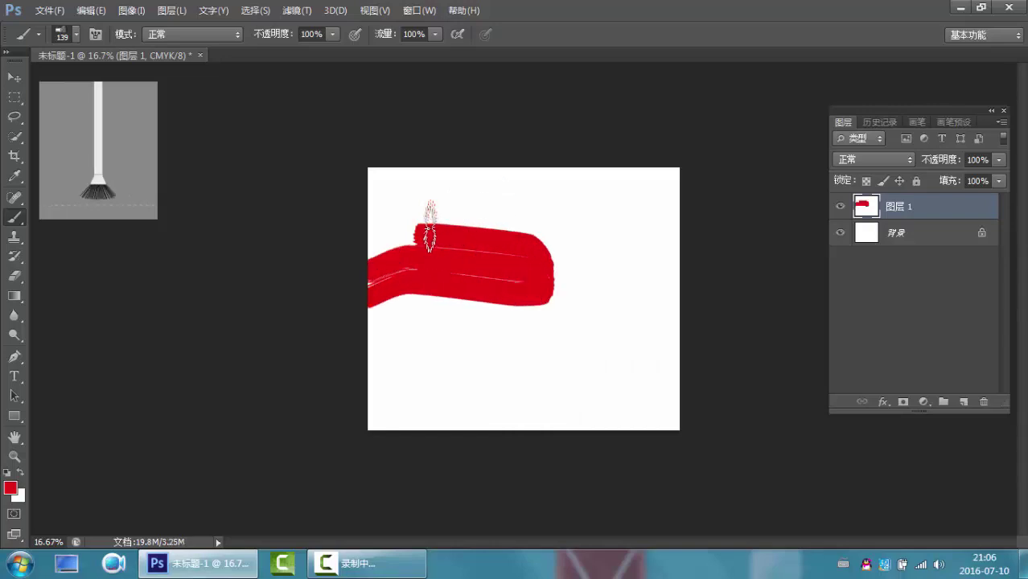
key(ctrl+z)
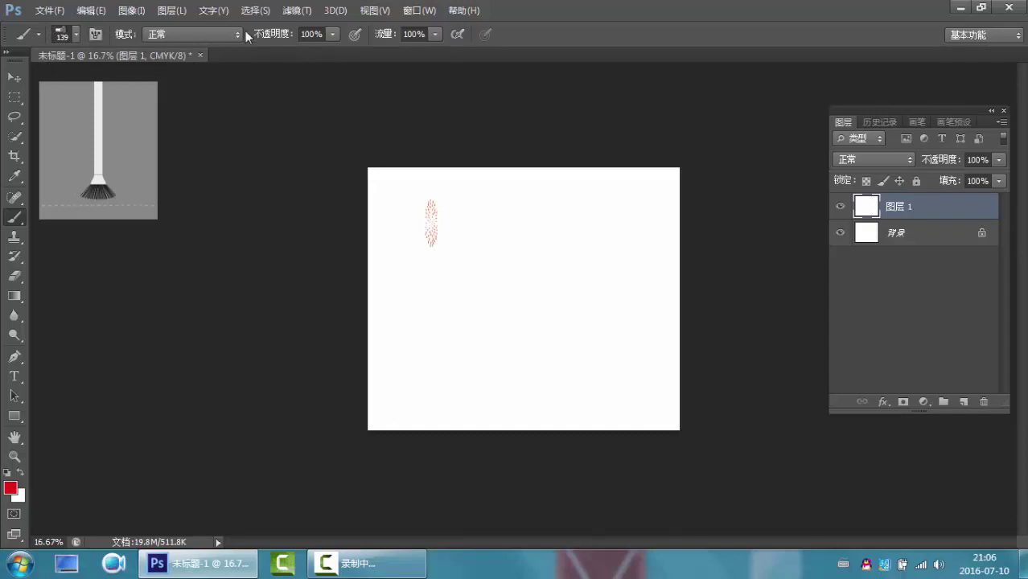
- Lower the brush opacity, paint a short translucent red stroke in the page's upper-left area, and restore the opacity to 100%
click(331, 35)
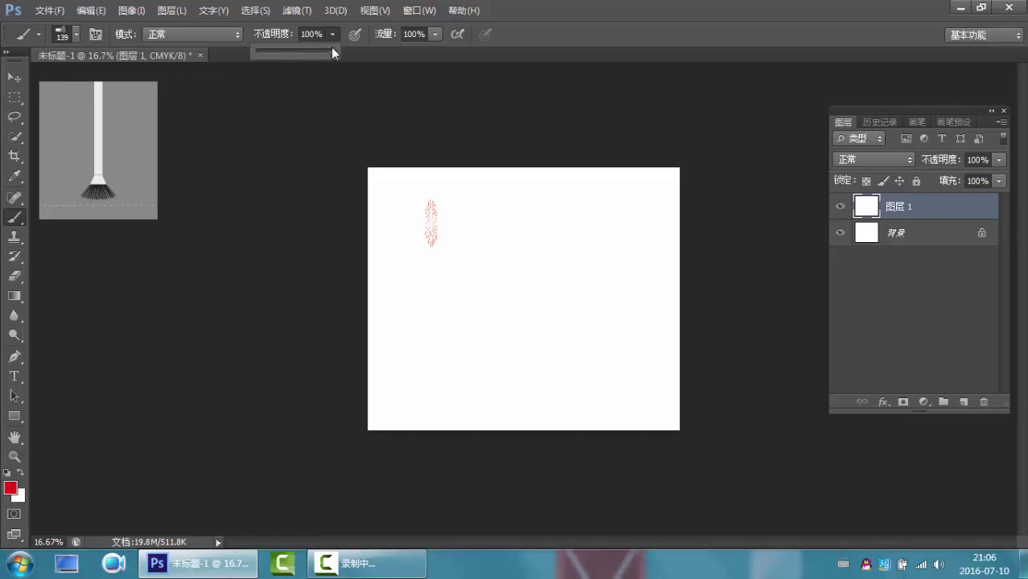
drag(332, 50, 303, 52)
drag(384, 228, 433, 228)
click(331, 34)
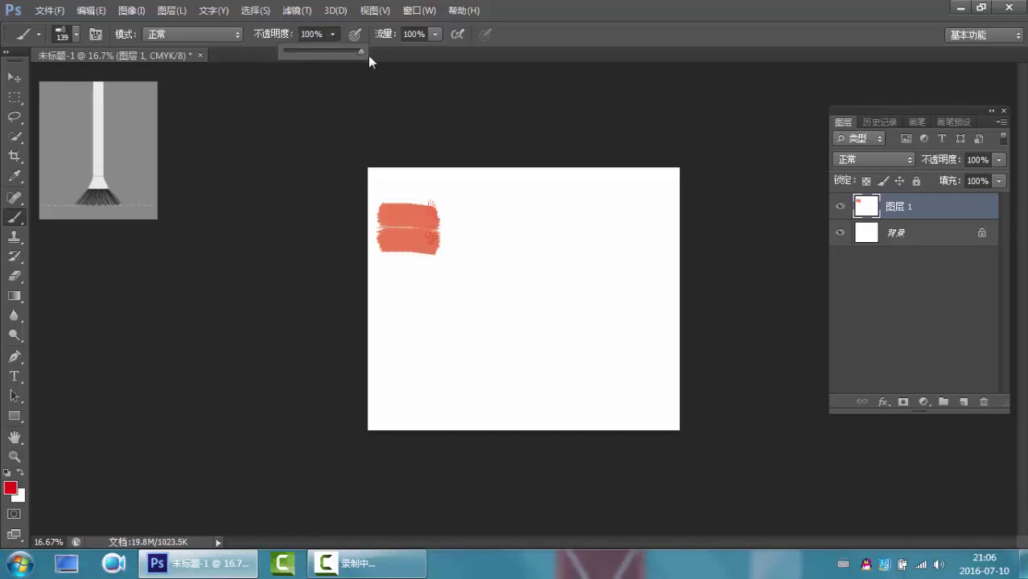
click(435, 34)
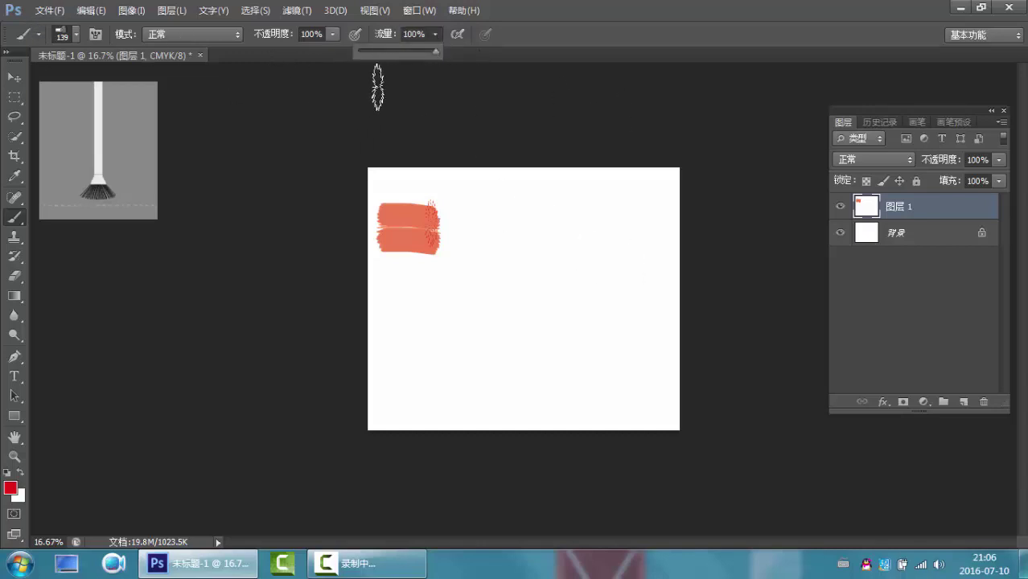
- Load the Jaime's Brushes file from the desktop into the brush presets
click(39, 34)
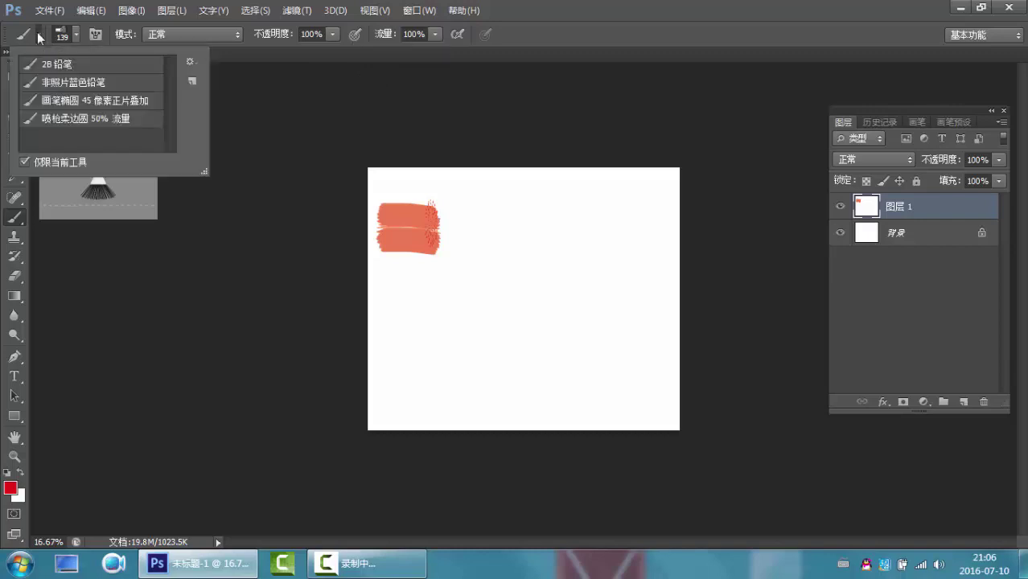
click(191, 60)
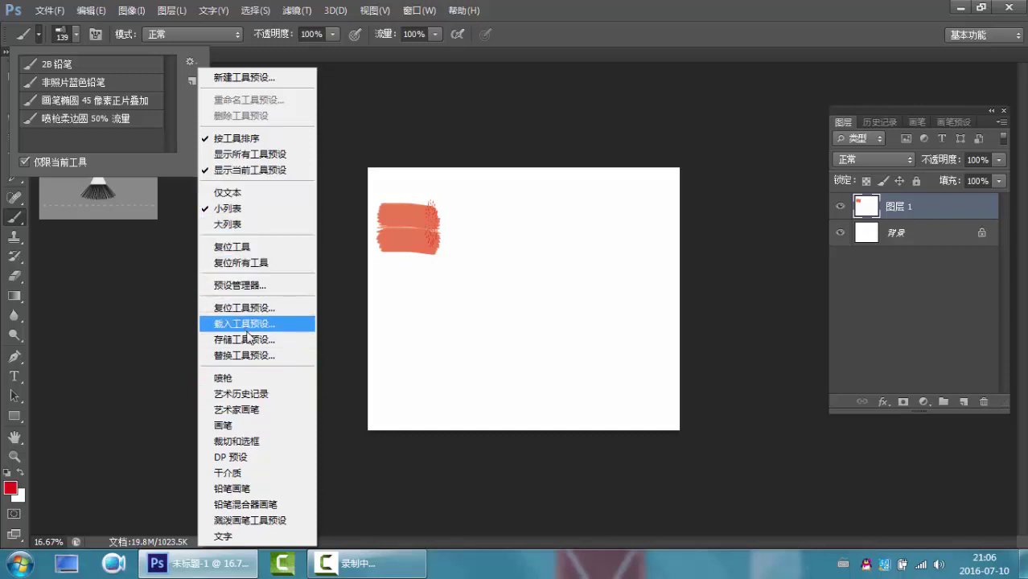
click(78, 30)
click(78, 30)
click(192, 58)
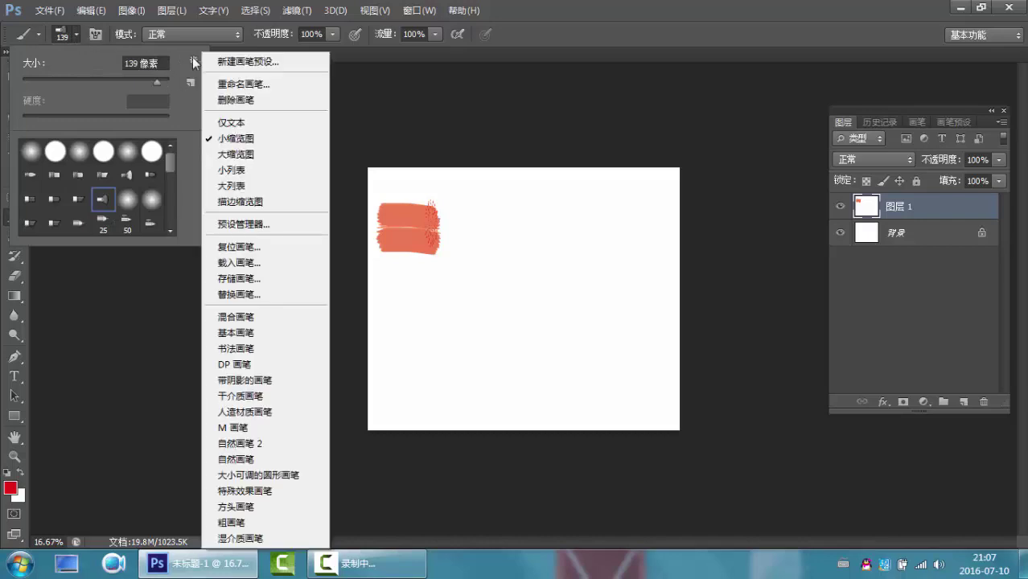
click(239, 265)
click(342, 169)
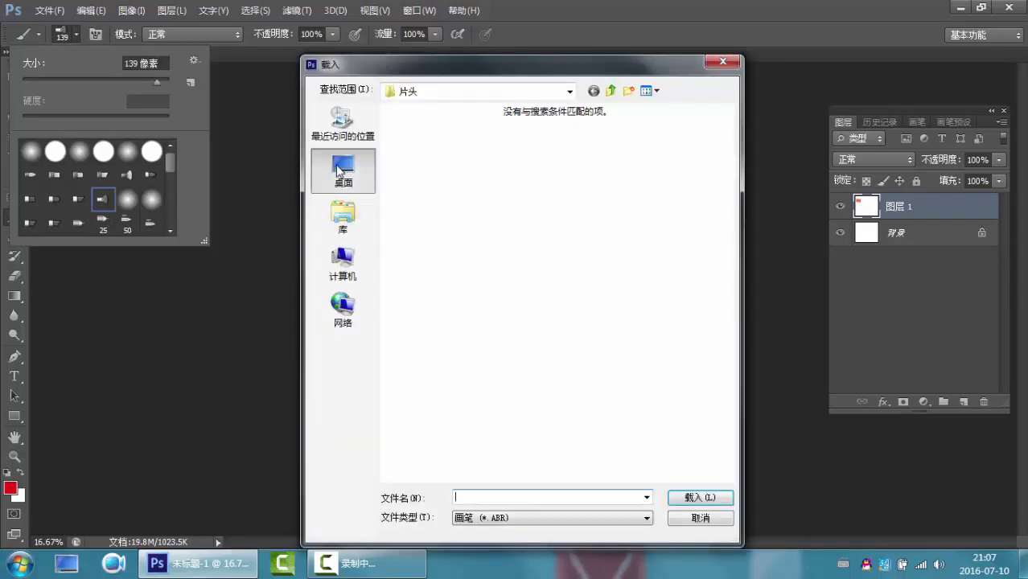
click(473, 428)
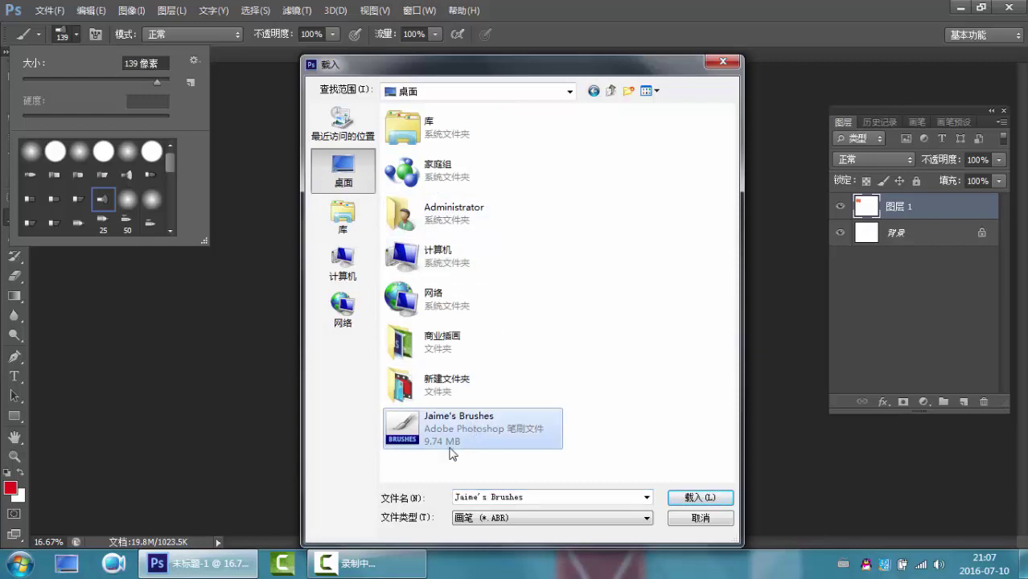
click(731, 502)
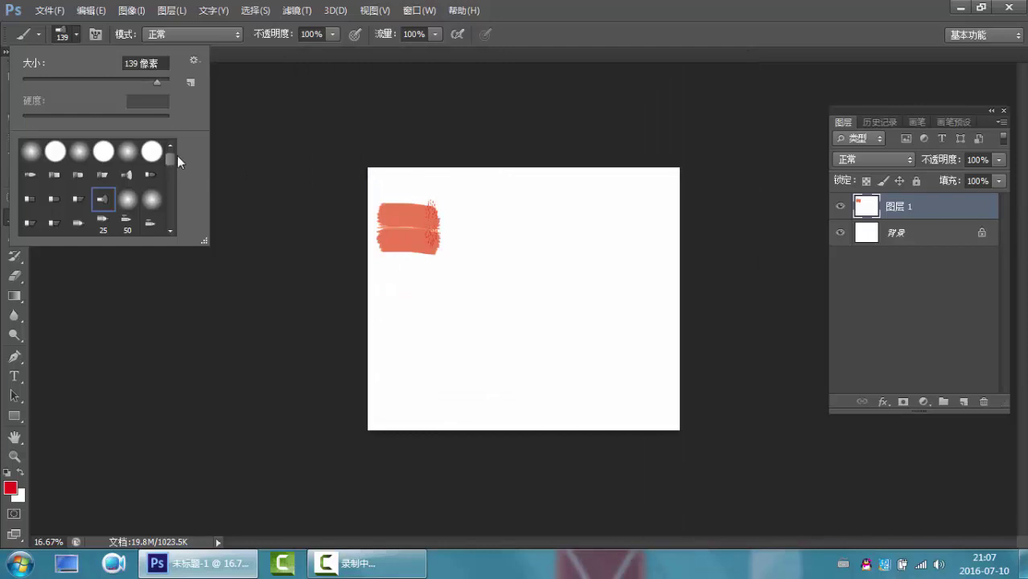
- Choose the 200-pixel textured brush from the loaded presets and paint a short hook-shaped red stroke near the page's centre
mouse_move(171, 160)
mouse_down()
mouse_move(173, 214)
mouse_move(171, 189)
mouse_up()
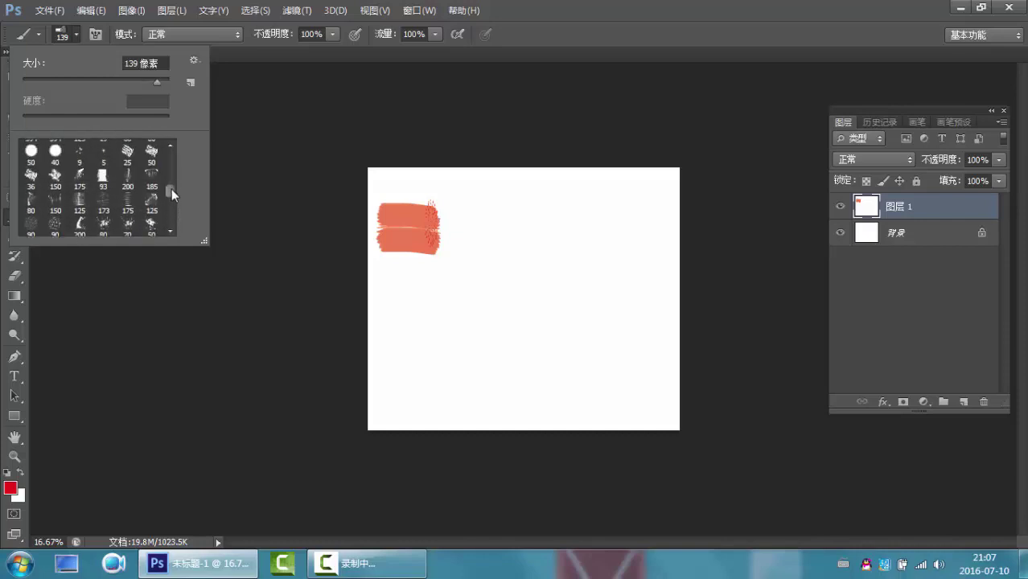
click(127, 181)
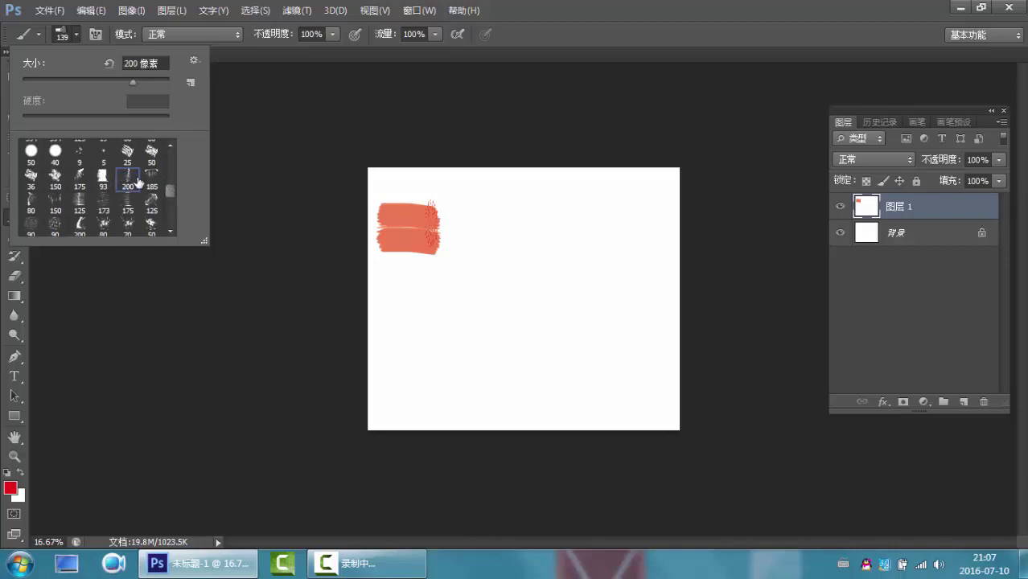
click(446, 287)
mouse_move(440, 287)
mouse_down()
mouse_move(519, 309)
mouse_move(523, 267)
mouse_up()
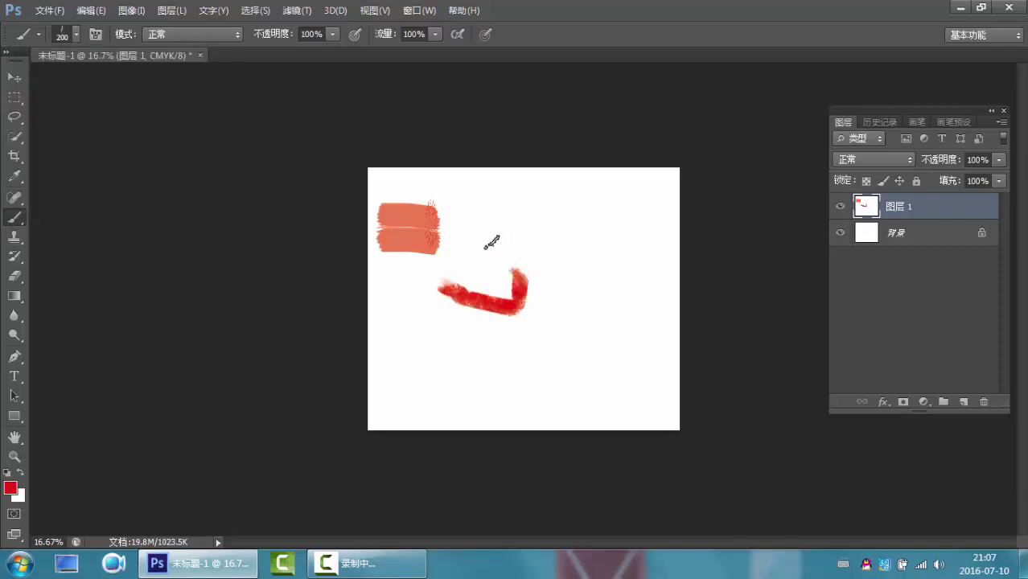
- Enlarge the textured brush to 1289 pixels and paint broad red strokes over the left half of the page
right_click(512, 241)
mouse_move(632, 277)
mouse_down()
mouse_move(658, 278)
mouse_move(662, 296)
mouse_up()
click(482, 260)
click(449, 243)
right_click(527, 261)
mouse_move(427, 241)
mouse_down()
mouse_move(517, 309)
mouse_move(526, 302)
mouse_move(516, 321)
mouse_move(509, 275)
mouse_move(511, 315)
mouse_move(534, 273)
mouse_up()
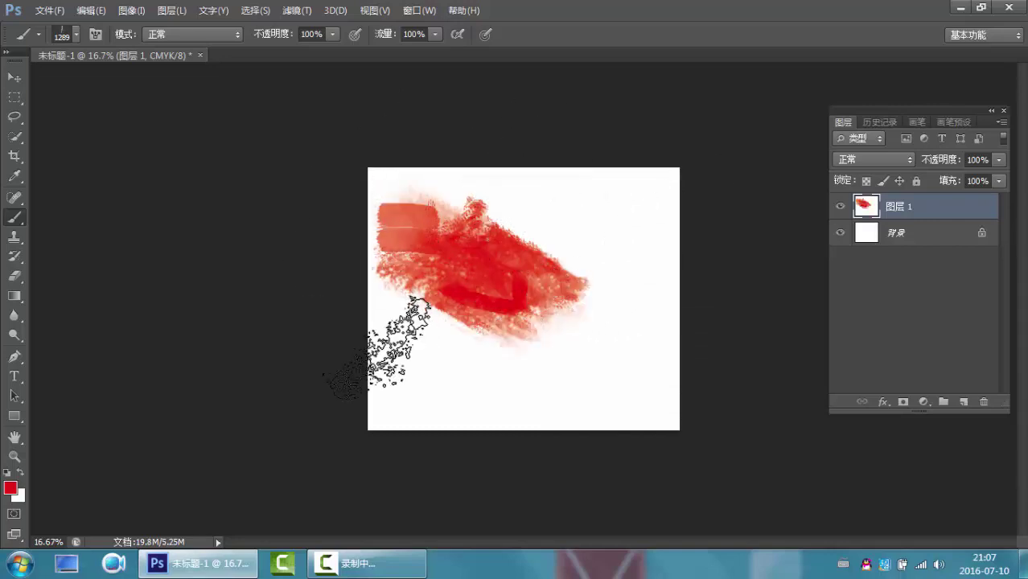
drag(376, 347, 502, 360)
- Shrink the brush to draw a thin zigzag in the page's upper-right area, and draw a two-peaked outline beside it at 55 pixels
right_click(565, 259)
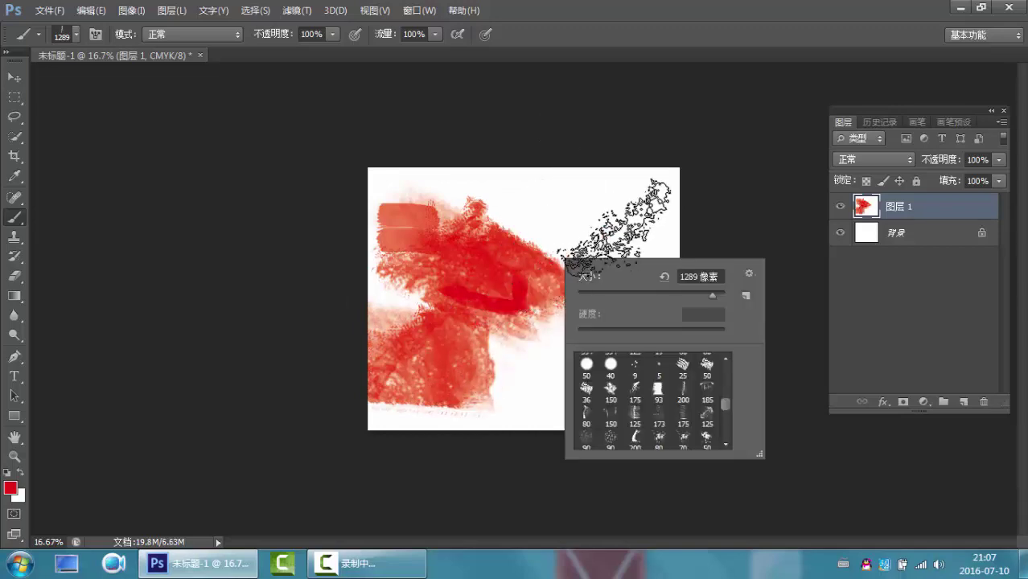
drag(712, 295, 590, 294)
key(Return)
mouse_move(551, 206)
mouse_down()
mouse_move(595, 243)
mouse_move(643, 261)
mouse_up()
right_click(596, 241)
key(Return)
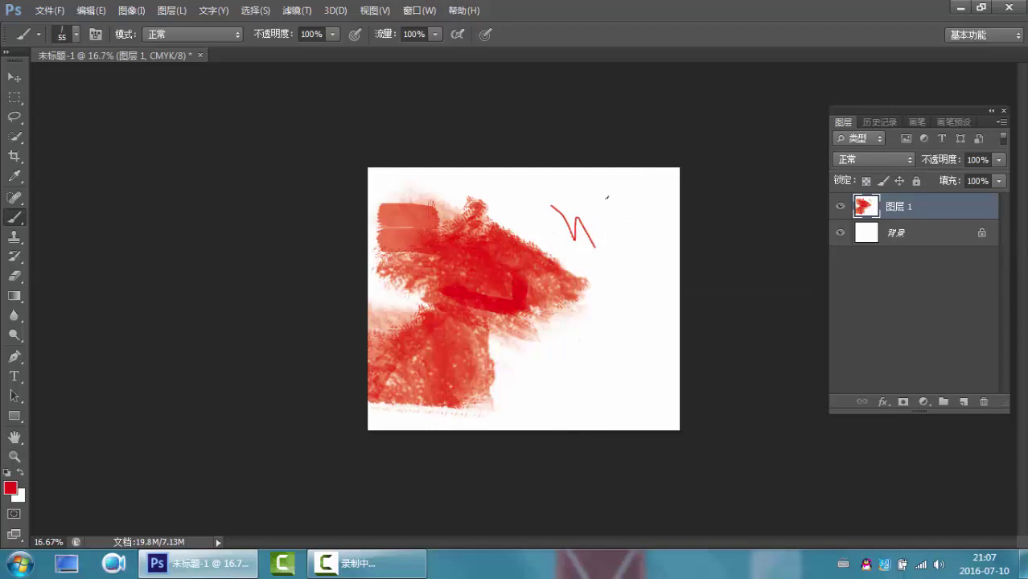
mouse_move(591, 224)
mouse_down()
mouse_move(644, 216)
mouse_move(587, 243)
mouse_move(592, 217)
mouse_up()
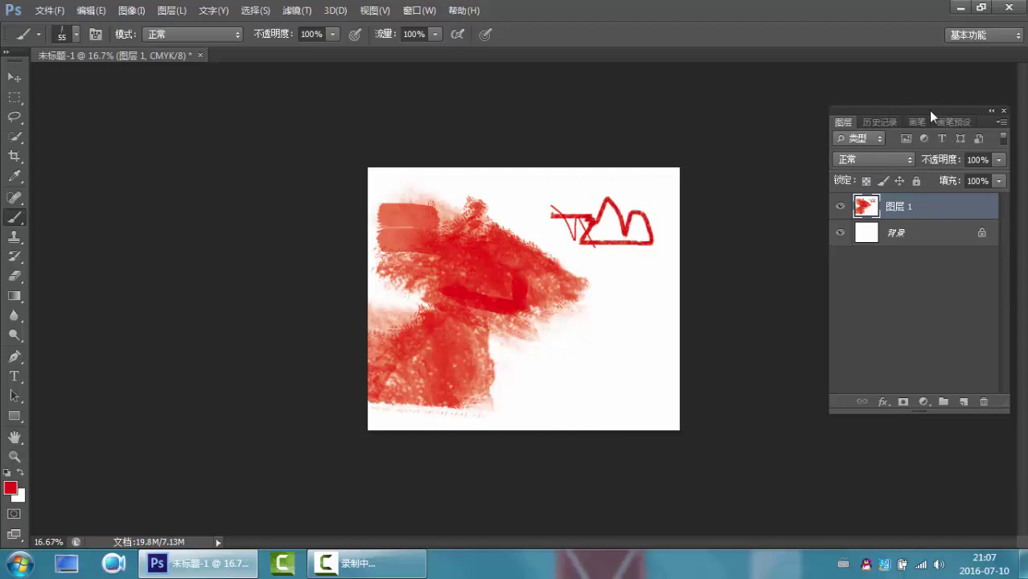
- Open the brush settings (画笔), detach them as a floating panel over the page, and show the shape dynamics (形状动态) options
click(916, 122)
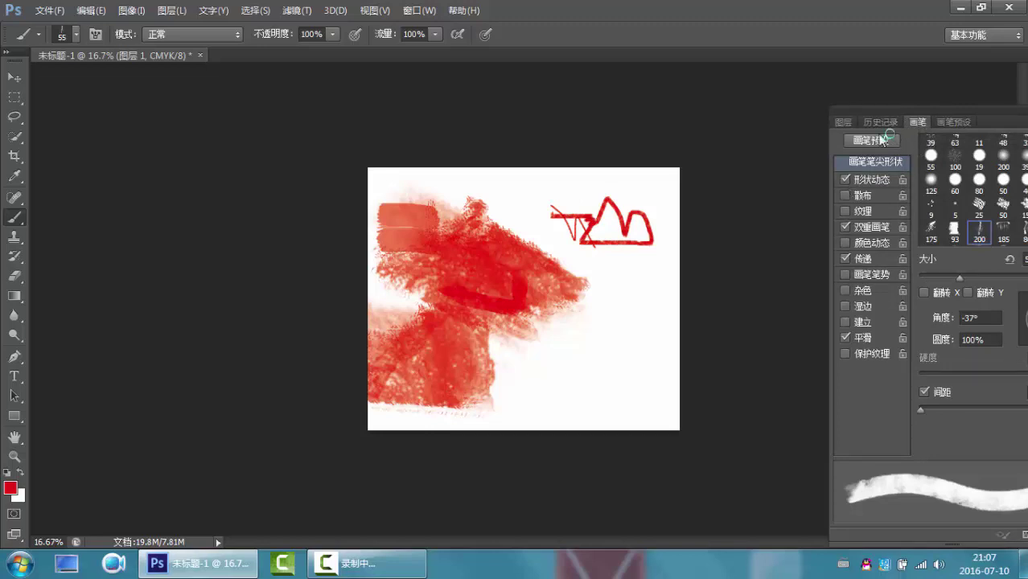
mouse_move(925, 124)
mouse_down()
mouse_move(617, 122)
mouse_move(564, 74)
mouse_up()
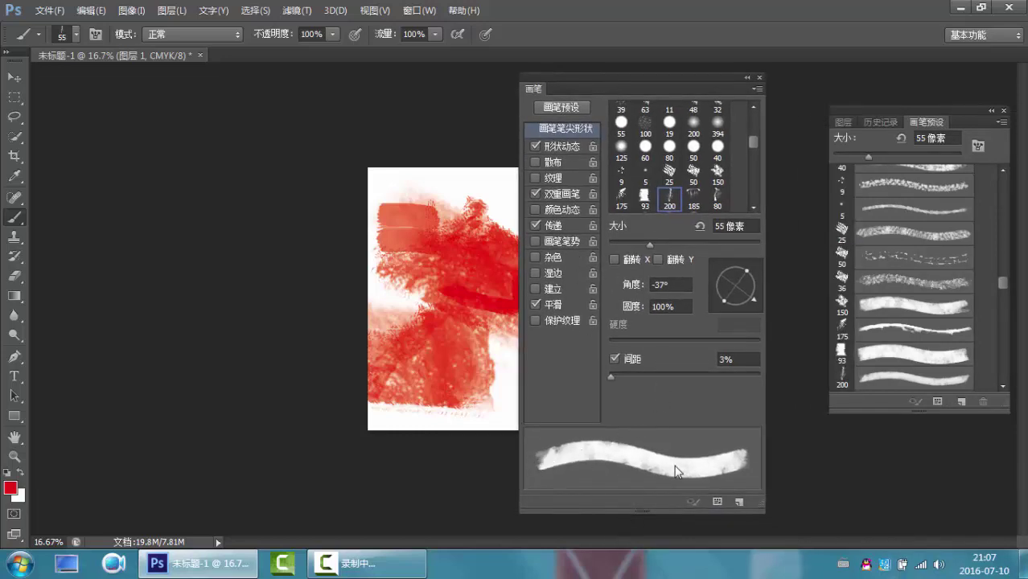
click(554, 148)
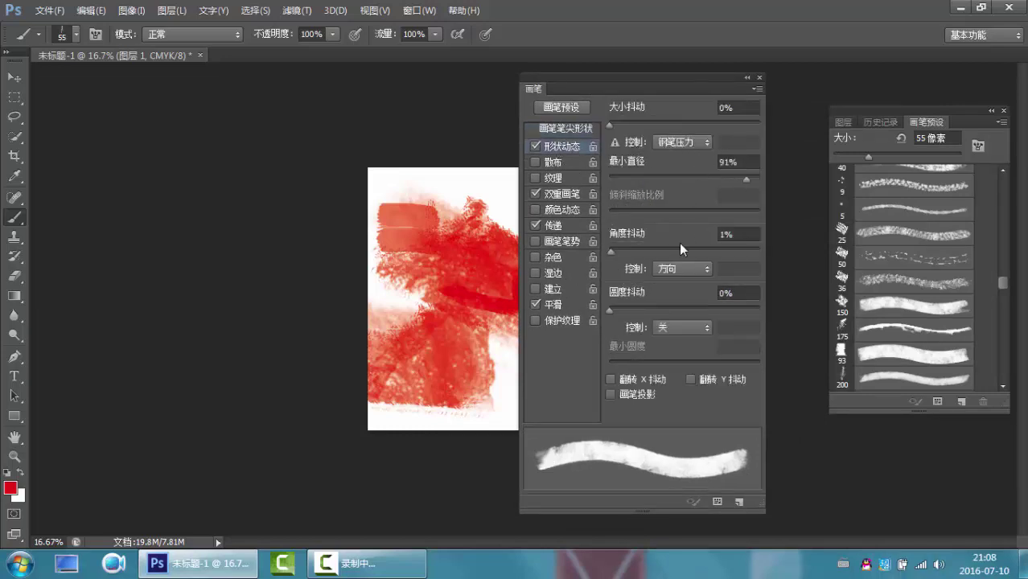
- Try the scattering (散布) and wet edges (湿边) options on the brush, turning each off again, and view the texture (纹理) options
mouse_move(610, 252)
mouse_down()
mouse_move(712, 251)
mouse_move(608, 248)
mouse_up()
mouse_move(619, 309)
mouse_down()
mouse_move(694, 305)
mouse_move(610, 302)
mouse_up()
click(559, 163)
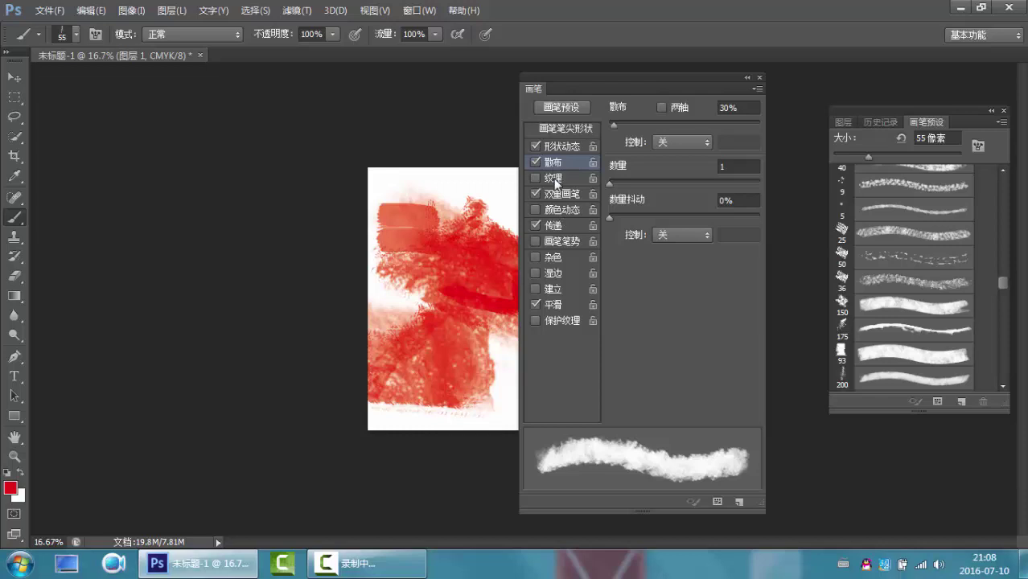
click(554, 179)
click(534, 162)
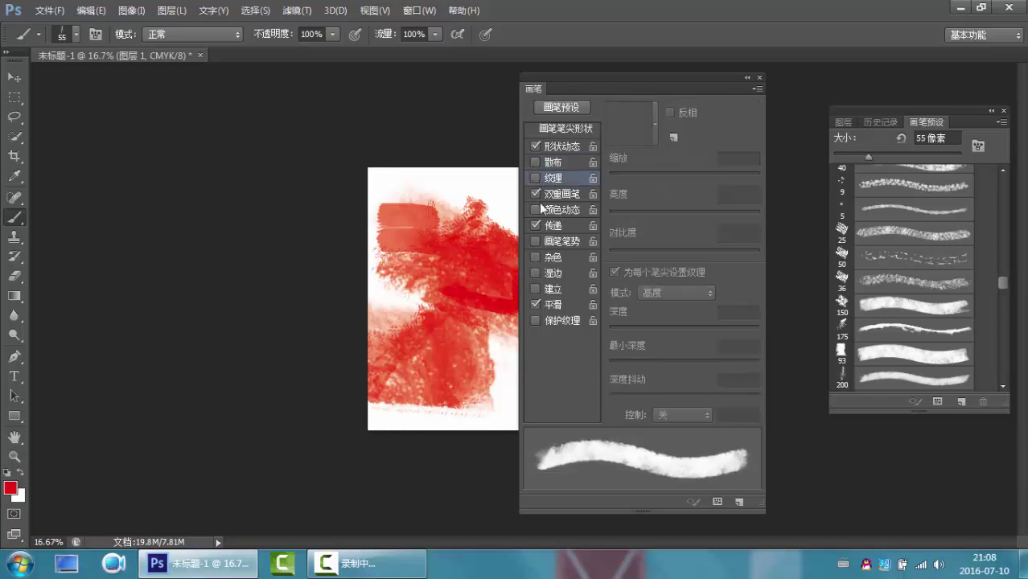
click(534, 273)
click(534, 274)
- Draw a red cap-like outline in the page's upper-middle area and close the floating brush settings
mouse_move(441, 196)
mouse_down()
mouse_move(517, 207)
mouse_move(455, 216)
mouse_move(492, 190)
mouse_move(454, 195)
mouse_move(499, 192)
mouse_move(497, 206)
mouse_up()
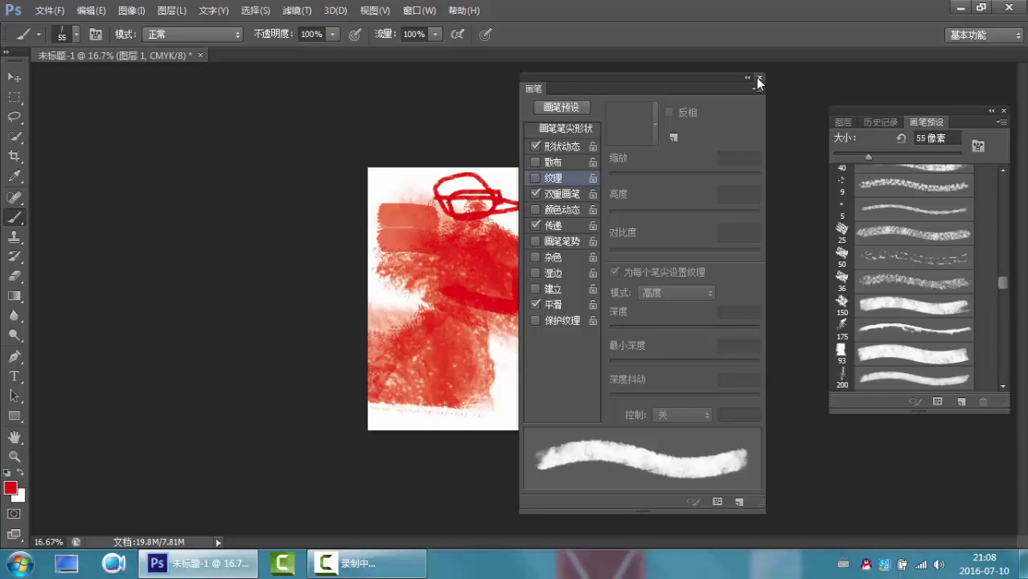
click(758, 78)
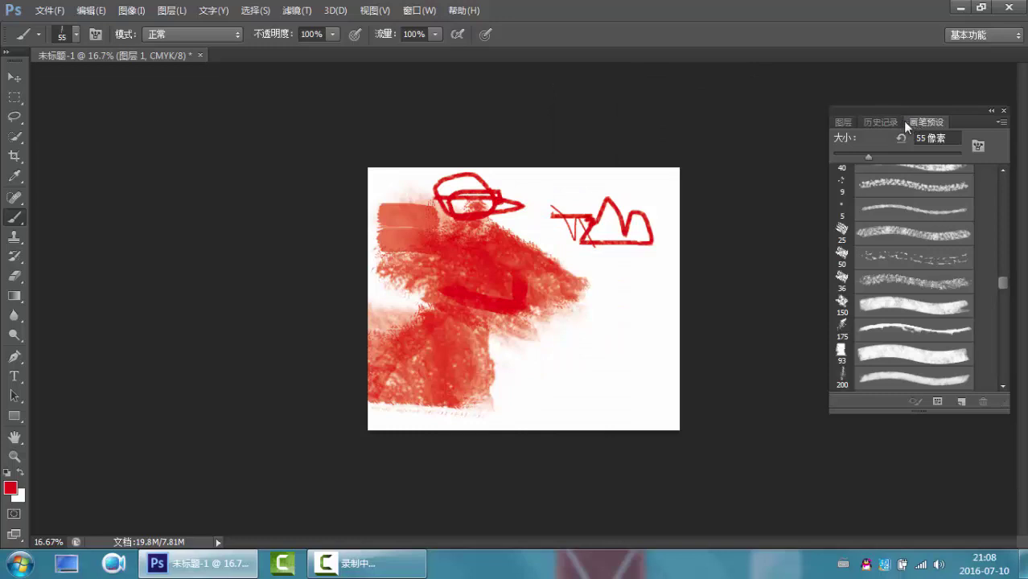
- Choose the 25-pixel textured brush from the presets and paint roughly horizontal red strokes in the page's lower-right area
scroll(917, 232, up, 5)
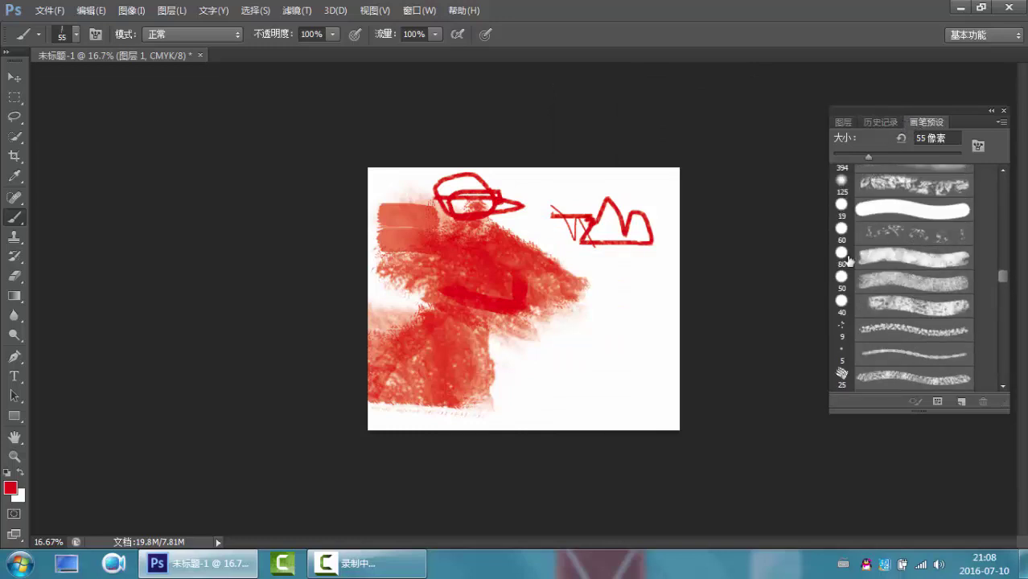
scroll(895, 300, down, 3)
click(901, 296)
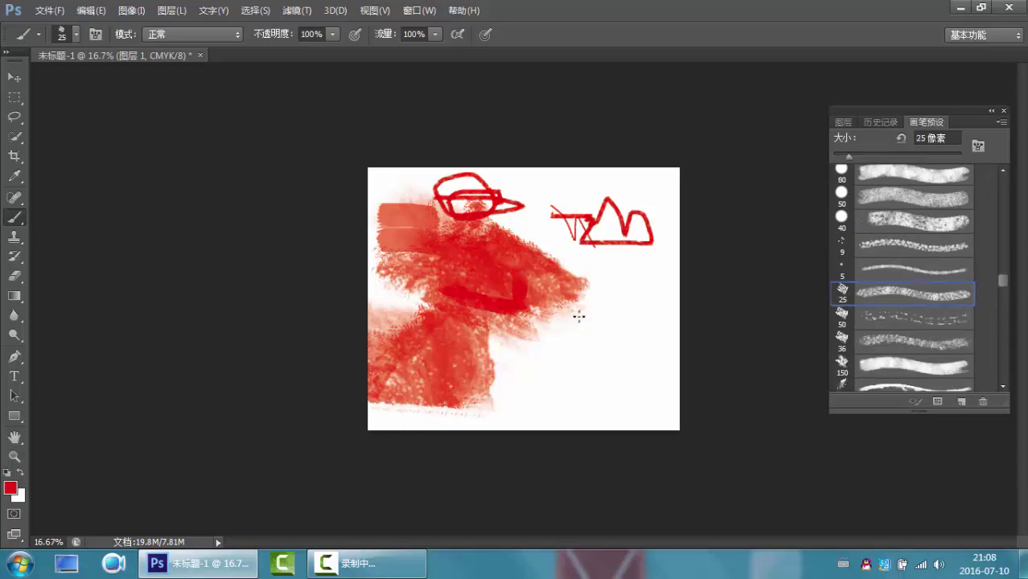
mouse_move(497, 362)
mouse_down()
mouse_move(615, 367)
mouse_move(599, 387)
mouse_move(621, 386)
mouse_move(504, 395)
mouse_move(636, 380)
mouse_up()
right_click(550, 348)
key(Return)
- Choose the 50-pixel broken-line brush and sketch thin red lines, loops and a rounded outline above the horizontal strokes
click(917, 364)
click(913, 336)
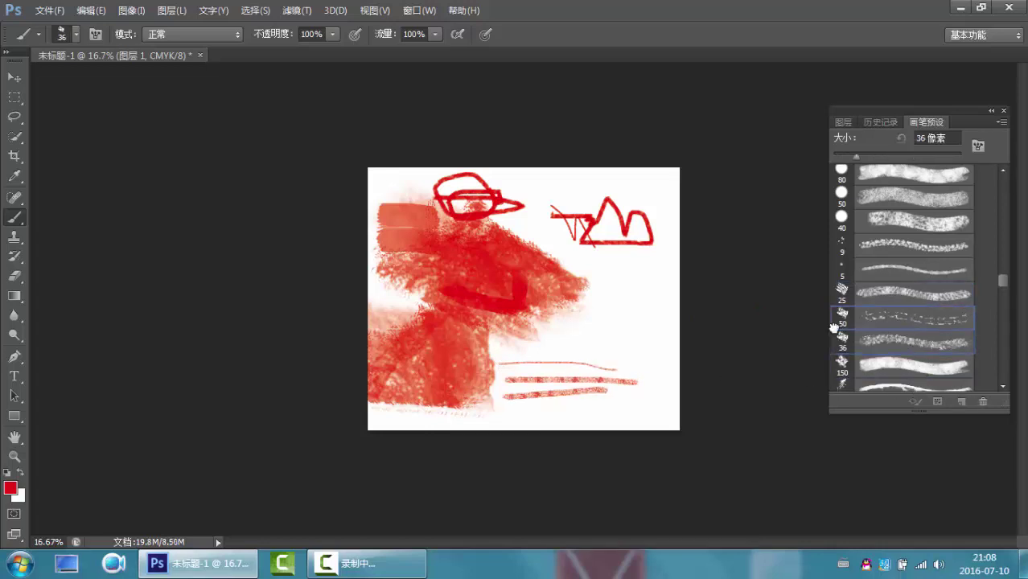
click(835, 319)
drag(506, 342, 621, 341)
drag(560, 325, 622, 355)
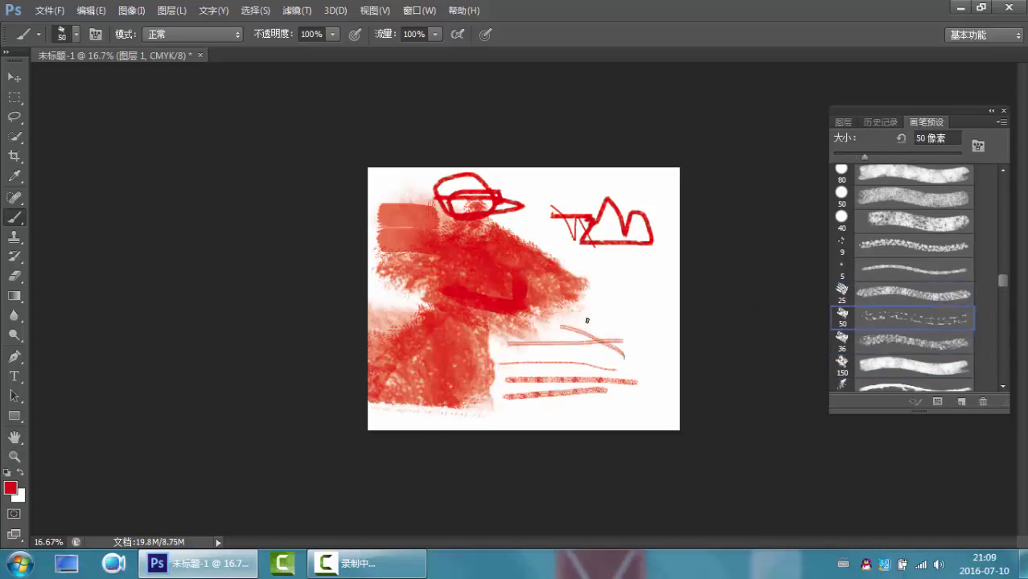
mouse_move(587, 320)
mouse_down()
mouse_move(576, 381)
mouse_move(608, 333)
mouse_move(602, 309)
mouse_move(585, 330)
mouse_move(567, 315)
mouse_move(621, 355)
mouse_move(572, 292)
mouse_up()
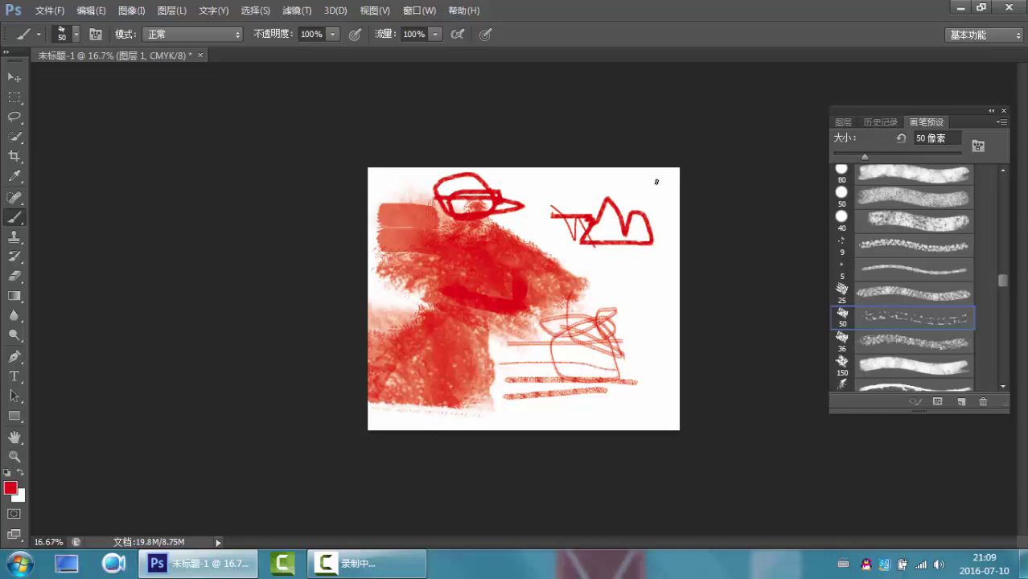
- Cover all the strokes on 图层 1 with a white fill and show the layer list (图层)
key(Delete)
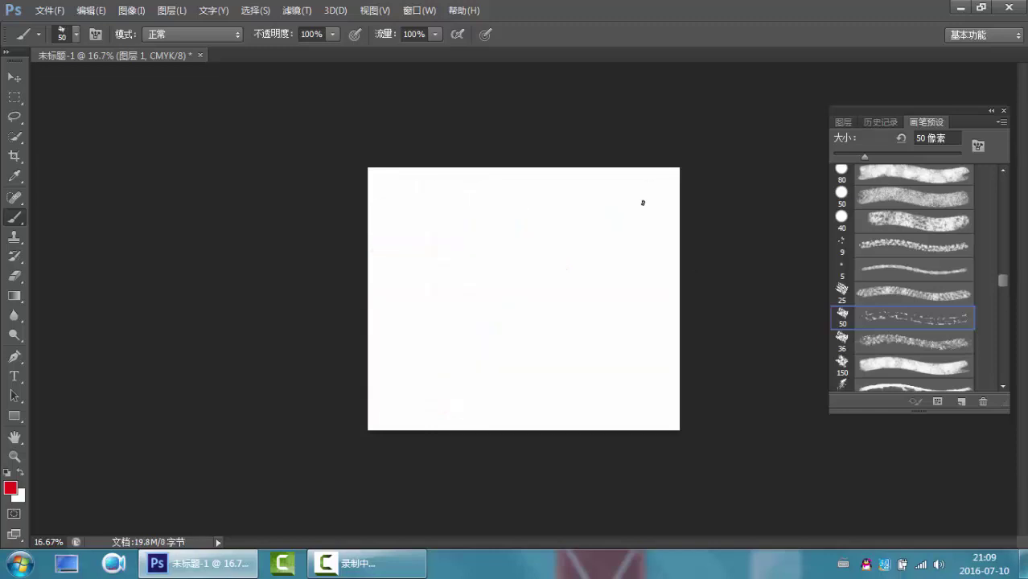
click(881, 122)
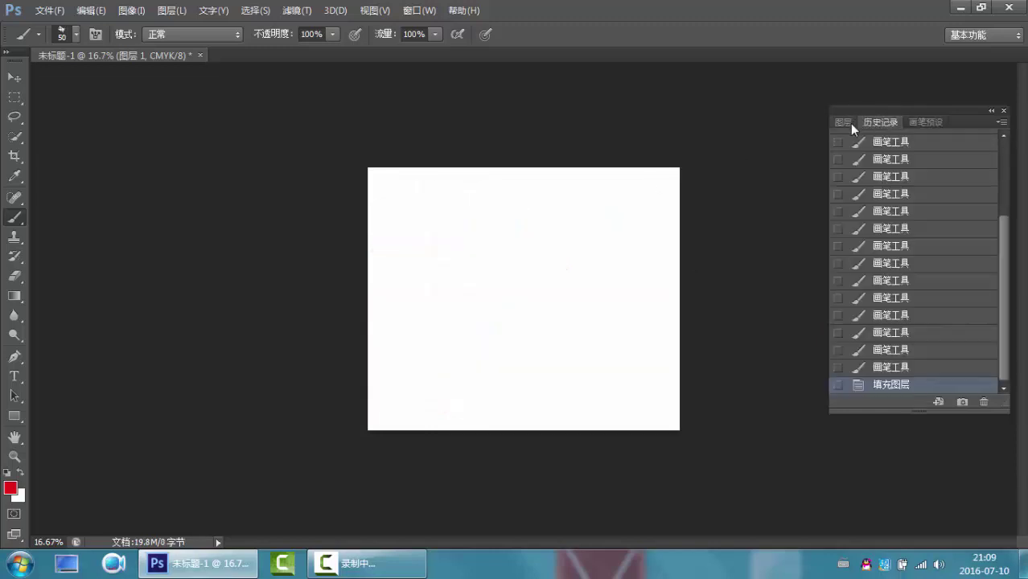
click(845, 122)
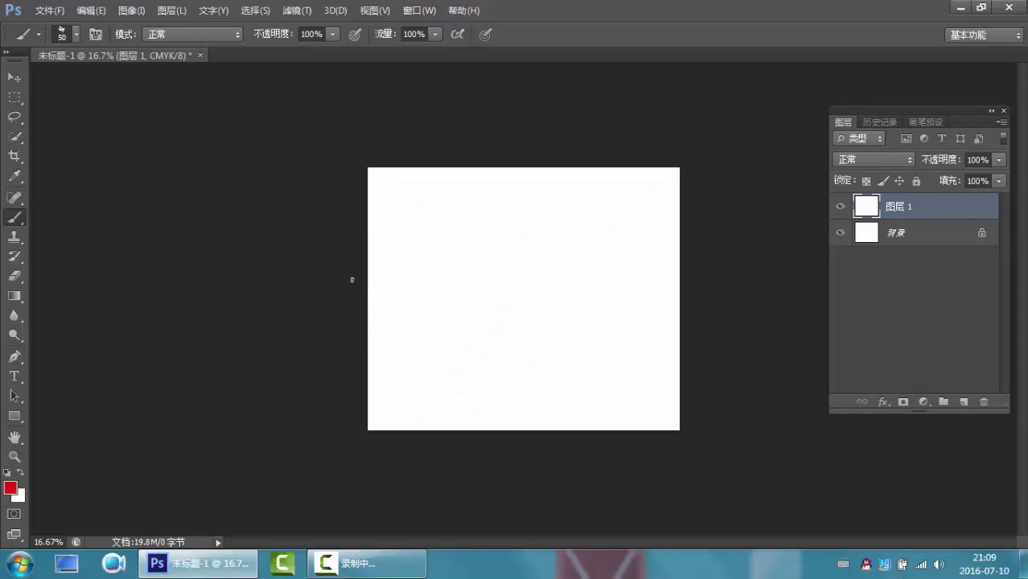
- Sample white from the page as the foreground colour and switch to the Clone Stamp tool
alt+click(445, 249)
click(13, 237)
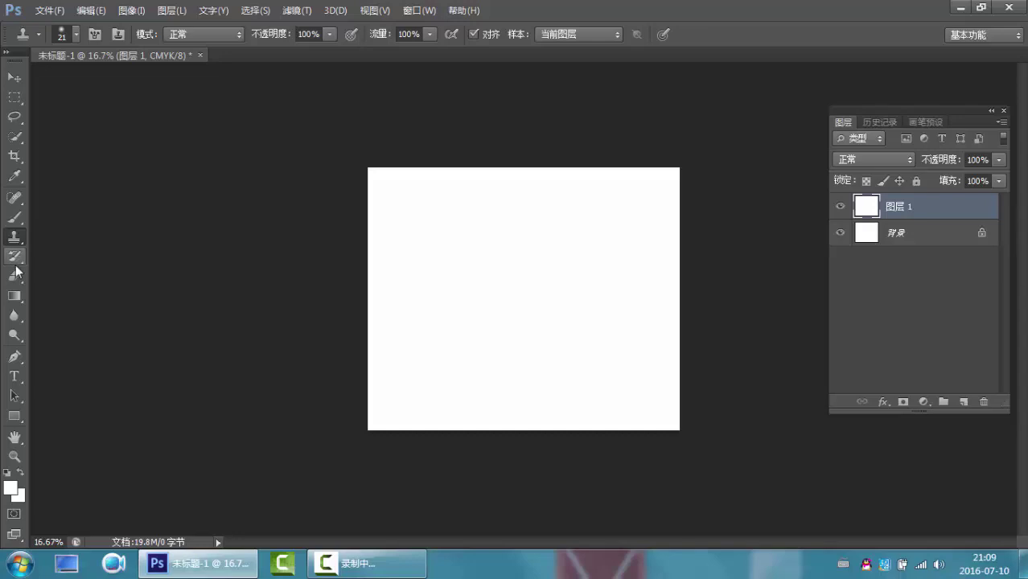
- Select the Eraser, reset the colours to default black and white, and fill 图层 1 with black
click(16, 276)
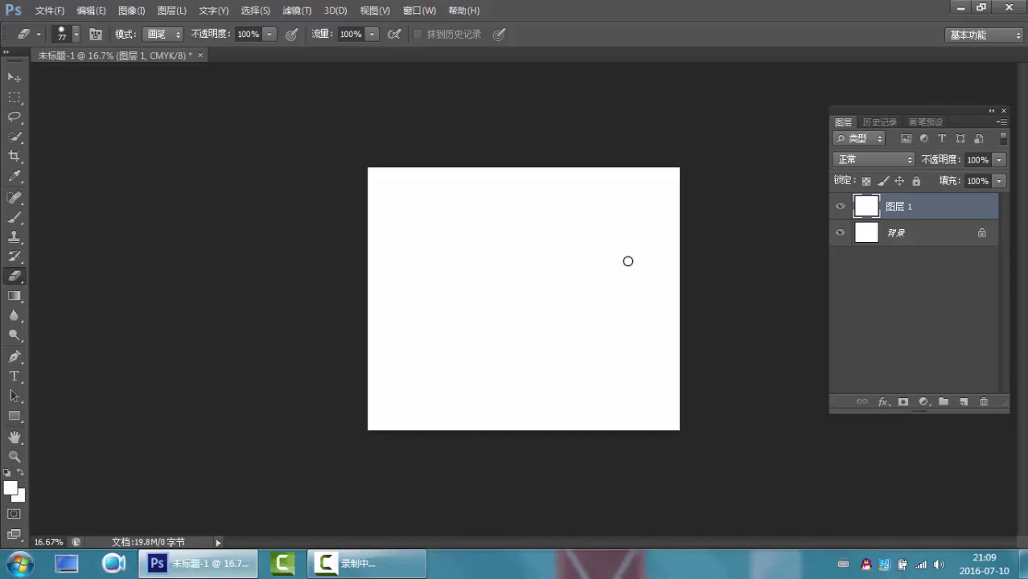
click(6, 473)
key(alt+Delete)
- Erase freehand scribbles across the middle and upper left of the black page with the 77-pixel, 100% hardness eraser
mouse_move(538, 253)
mouse_down()
mouse_move(572, 254)
mouse_move(477, 245)
mouse_move(461, 326)
mouse_move(607, 342)
mouse_move(535, 317)
mouse_move(630, 275)
mouse_move(587, 262)
mouse_up()
right_click(557, 207)
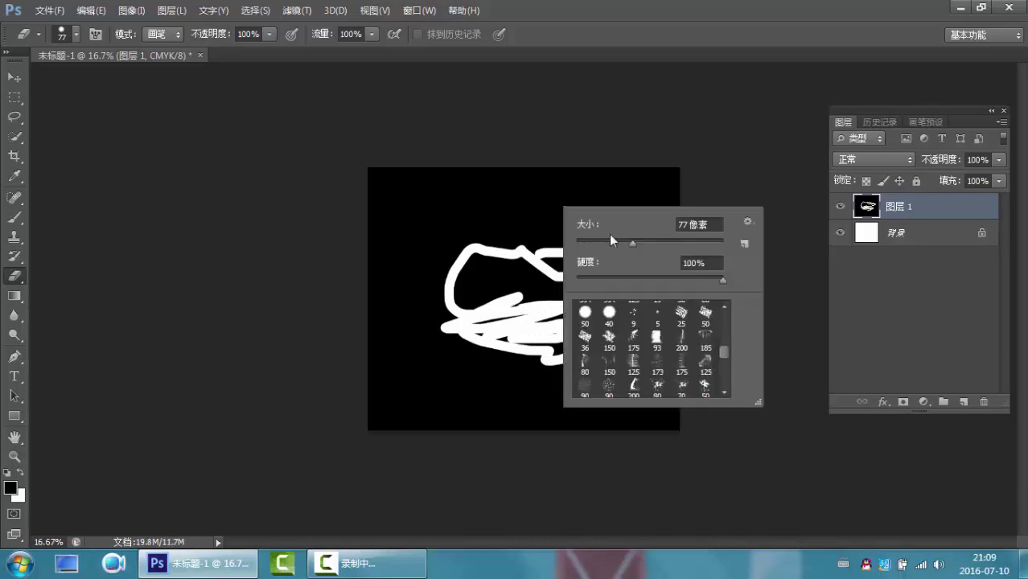
click(492, 271)
mouse_move(471, 241)
mouse_down()
mouse_move(420, 254)
mouse_move(415, 319)
mouse_move(472, 235)
mouse_move(412, 236)
mouse_move(397, 250)
mouse_move(428, 283)
mouse_move(438, 256)
mouse_move(445, 268)
mouse_move(463, 247)
mouse_move(460, 236)
mouse_move(402, 239)
mouse_move(464, 231)
mouse_move(389, 231)
mouse_move(457, 259)
mouse_move(449, 228)
mouse_move(427, 269)
mouse_move(381, 232)
mouse_move(503, 233)
mouse_move(452, 265)
mouse_move(447, 225)
mouse_move(418, 242)
mouse_move(405, 277)
mouse_move(440, 226)
mouse_move(431, 230)
mouse_move(460, 236)
mouse_up()
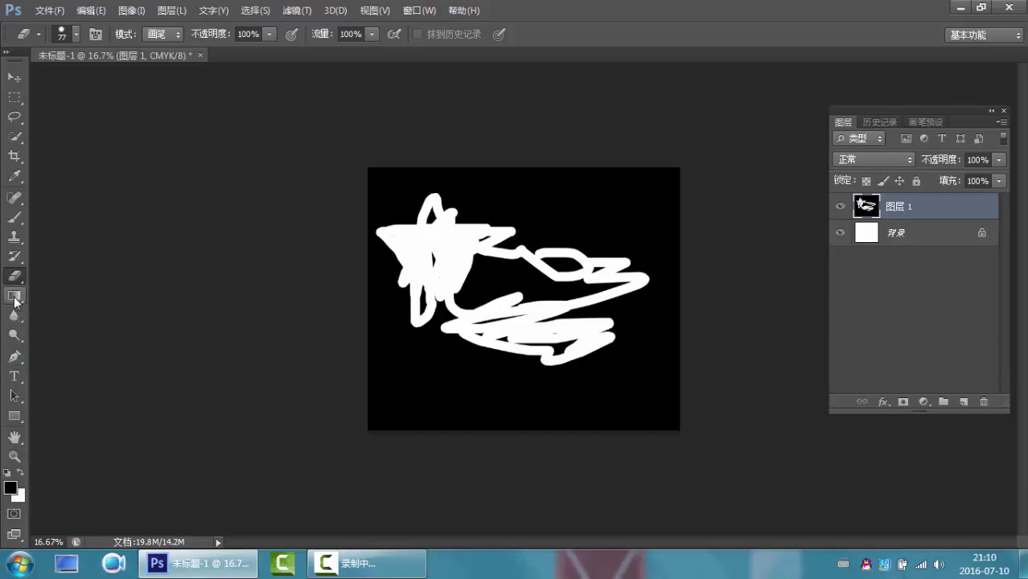
- Cover 图层 1 with a black-to-white linear gradient running from near the page's bottom to its upper part
click(15, 297)
drag(508, 398, 522, 238)
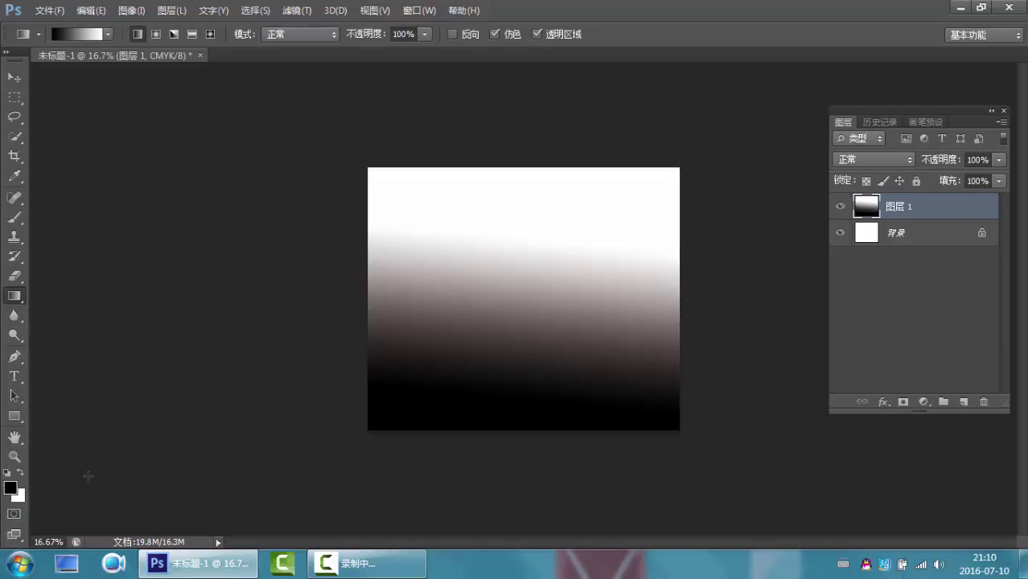
- Set the foreground colour to purple and the background colour to dark red 711515
click(10, 487)
click(511, 179)
drag(472, 172, 486, 168)
click(656, 127)
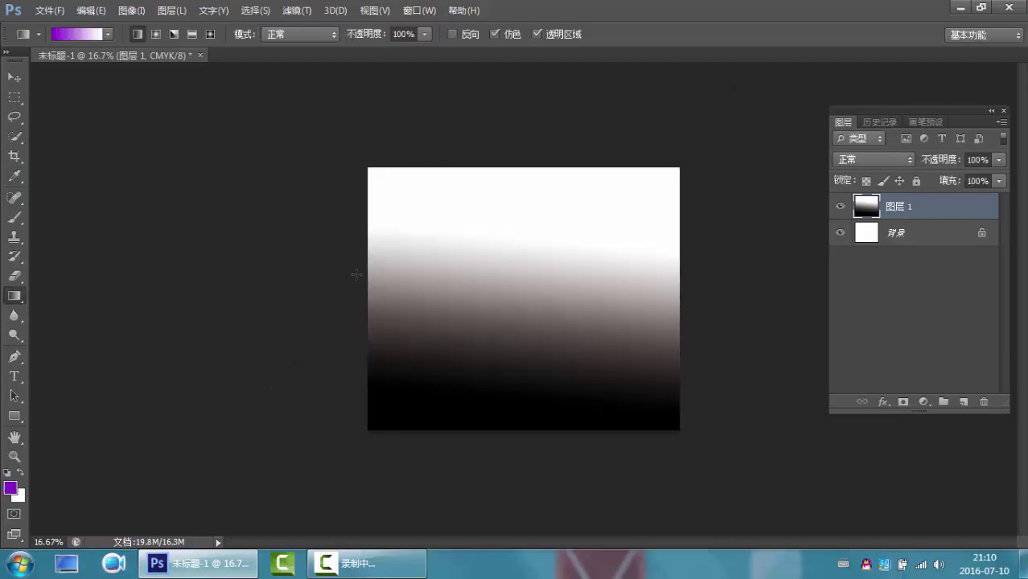
click(17, 496)
click(459, 242)
click(468, 239)
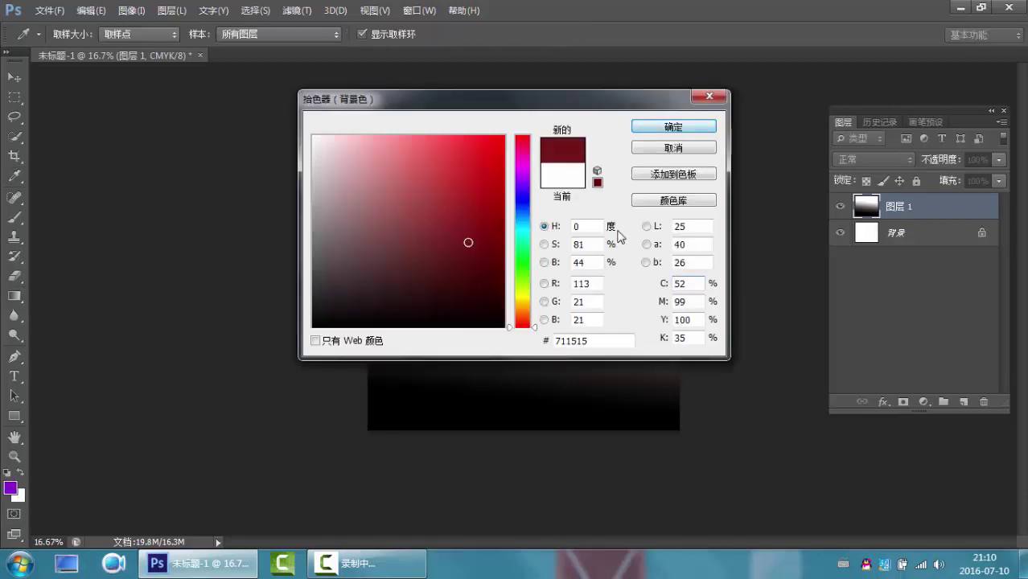
click(680, 127)
- Apply a purple-to-dark-red linear gradient upward from the page's bottom edge, and swap the colours so dark red is the foreground
drag(509, 434, 516, 233)
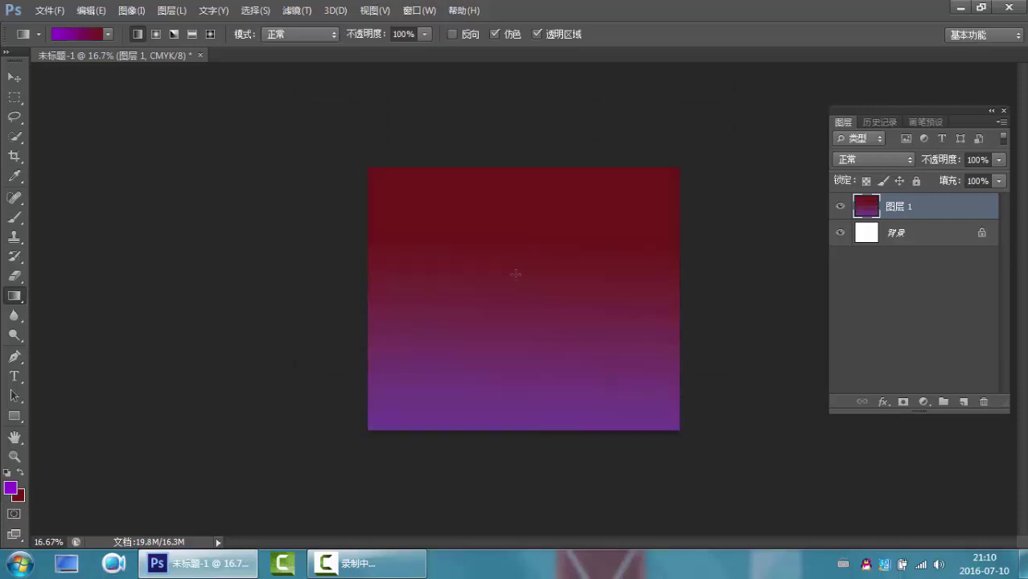
click(20, 473)
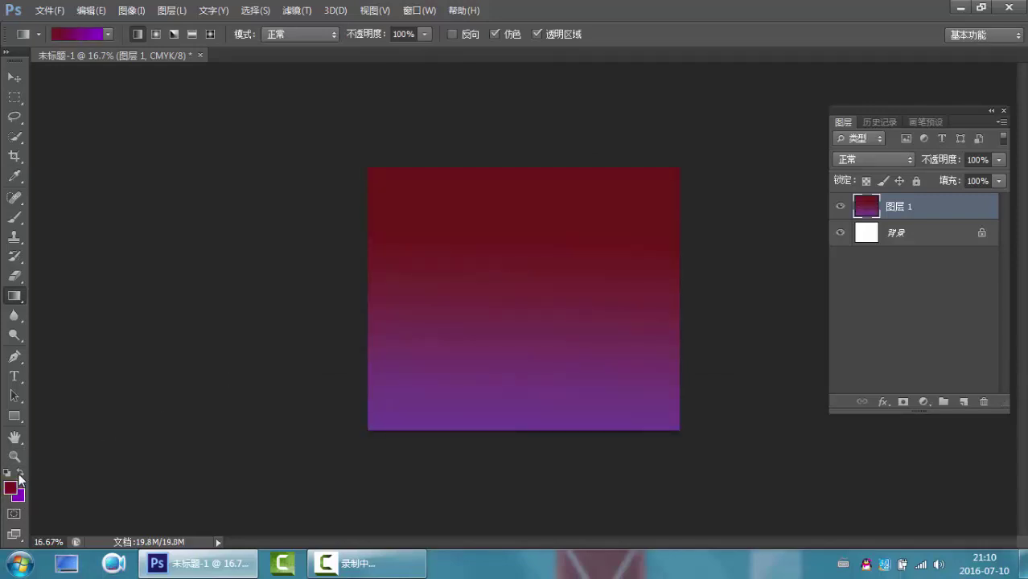
click(20, 474)
click(19, 474)
- Switch through the Blur, Dodge, Pen and Type tools to view the options of each
click(15, 319)
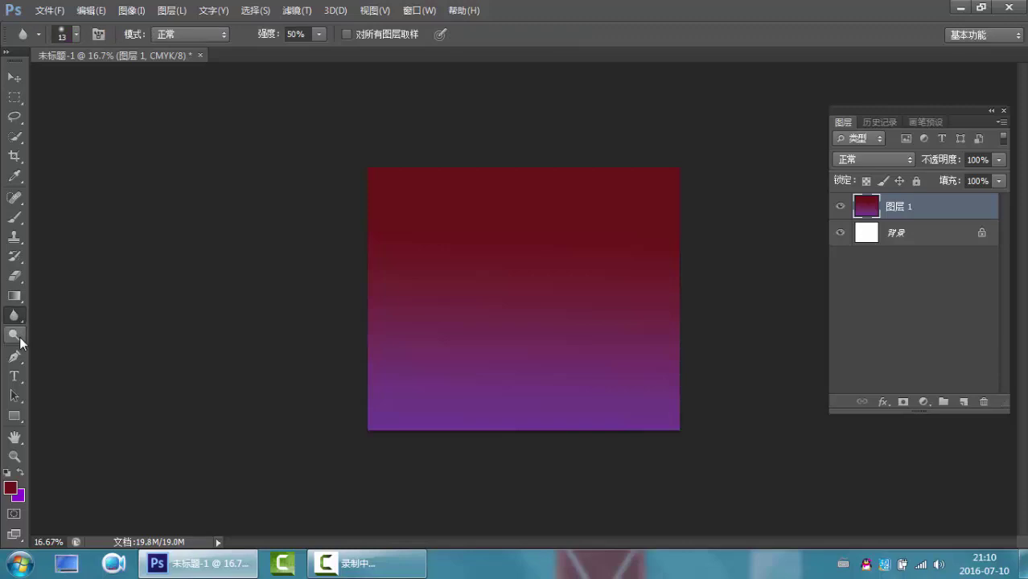
click(15, 335)
click(15, 357)
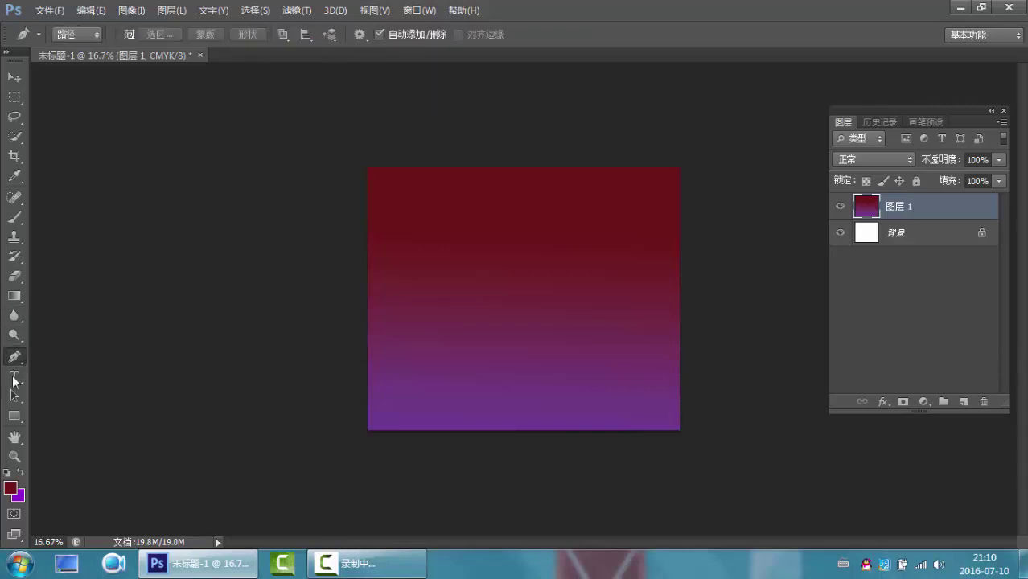
click(14, 376)
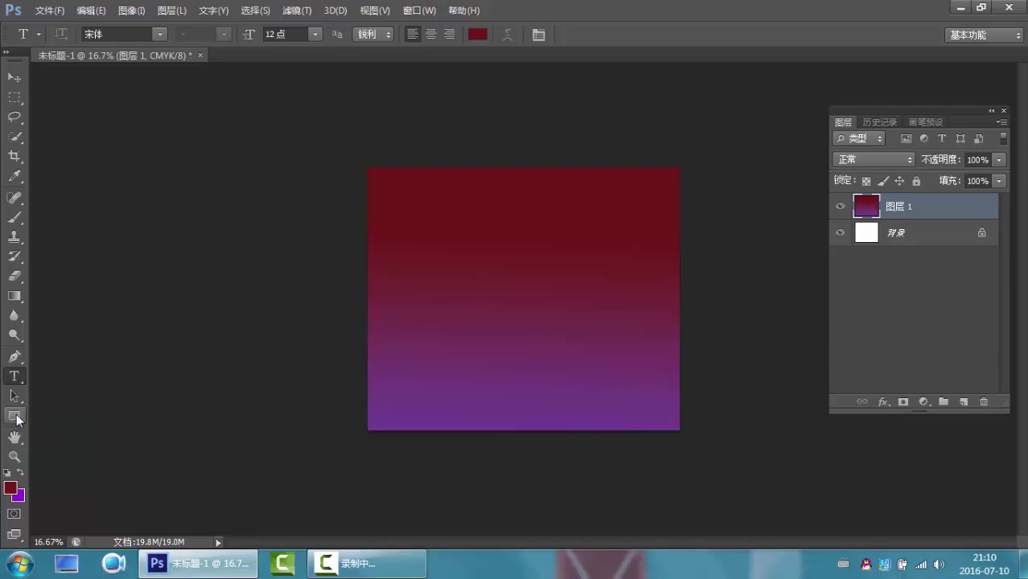
- Switch to the Move tool and fill 图层 1 with the background colour, followed by the dark red foreground colour
click(15, 77)
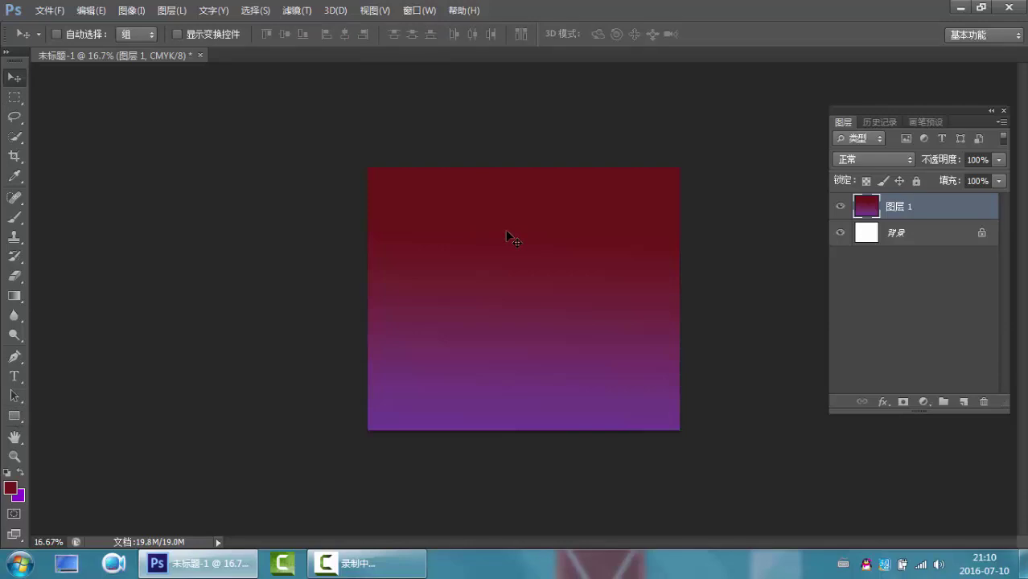
key(ctrl+BackSpace)
key(alt+BackSpace)
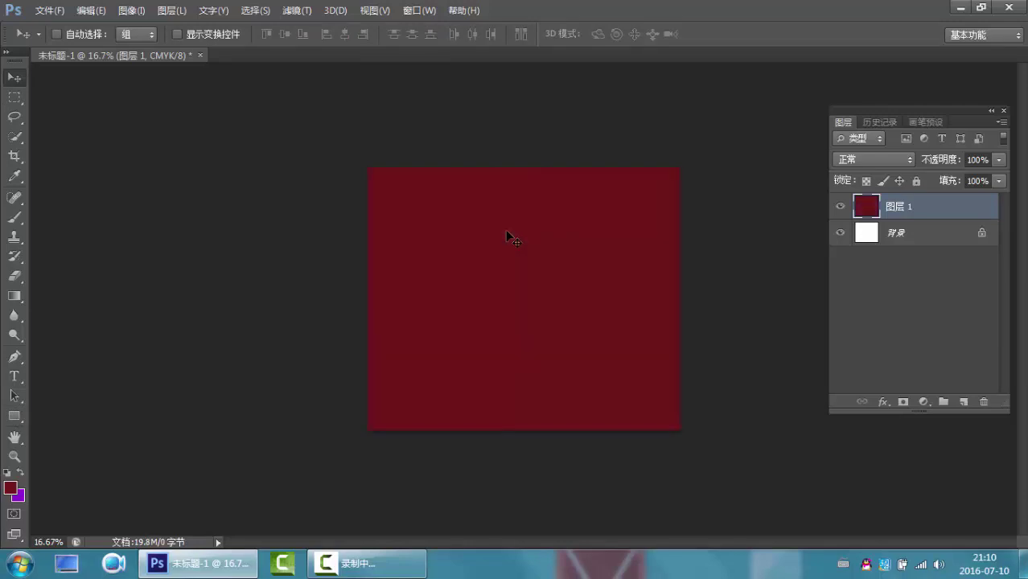
- Reset the colours to default black and white and fill 图层 1 with the white background colour
click(7, 472)
key(ctrl+BackSpace)
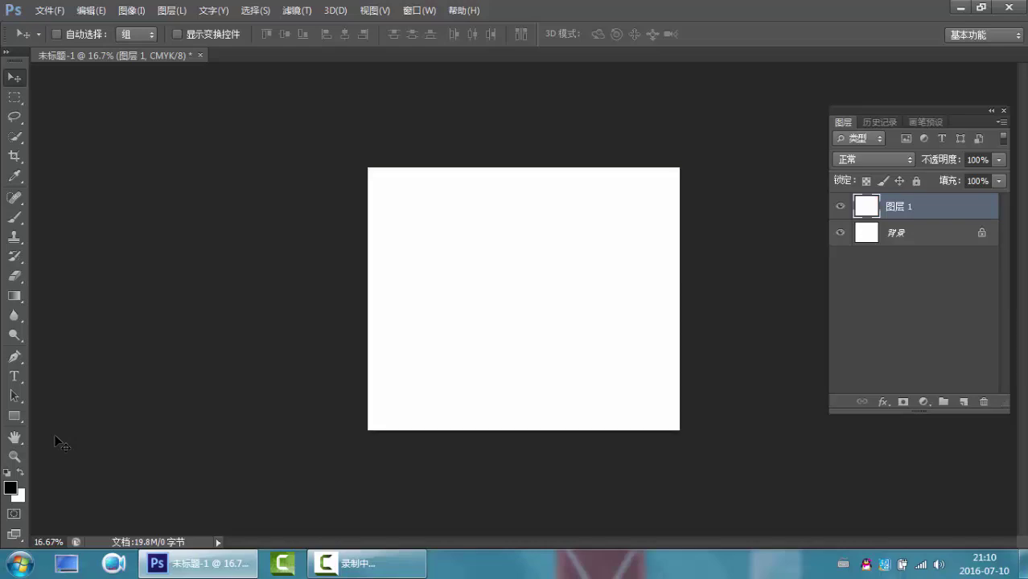
- Select the Brush tool and look over the available image adjustment commands (调整), such as hue/saturation (色相/饱和度)
click(15, 223)
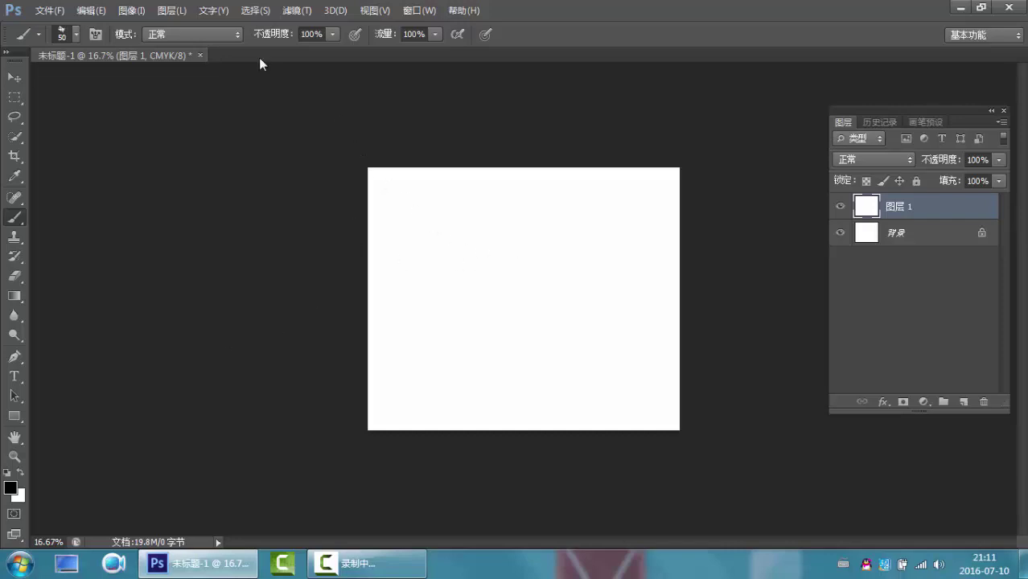
click(133, 10)
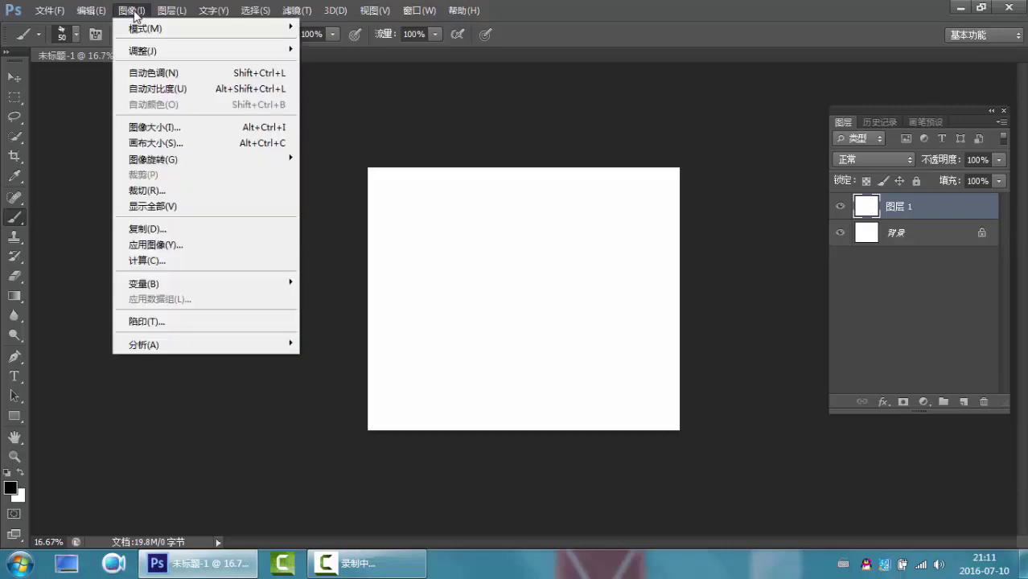
mouse_move(234, 36)
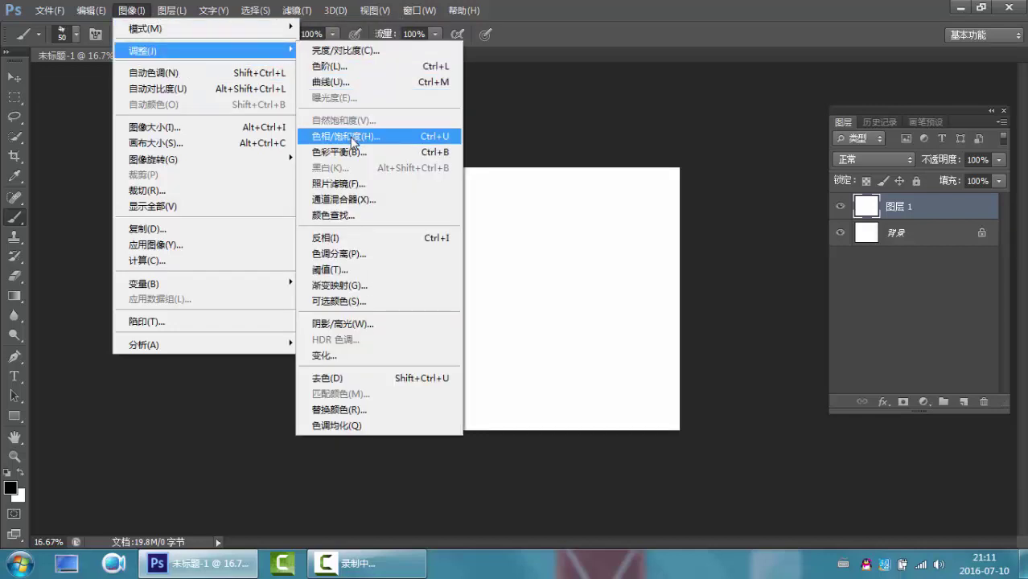
click(913, 212)
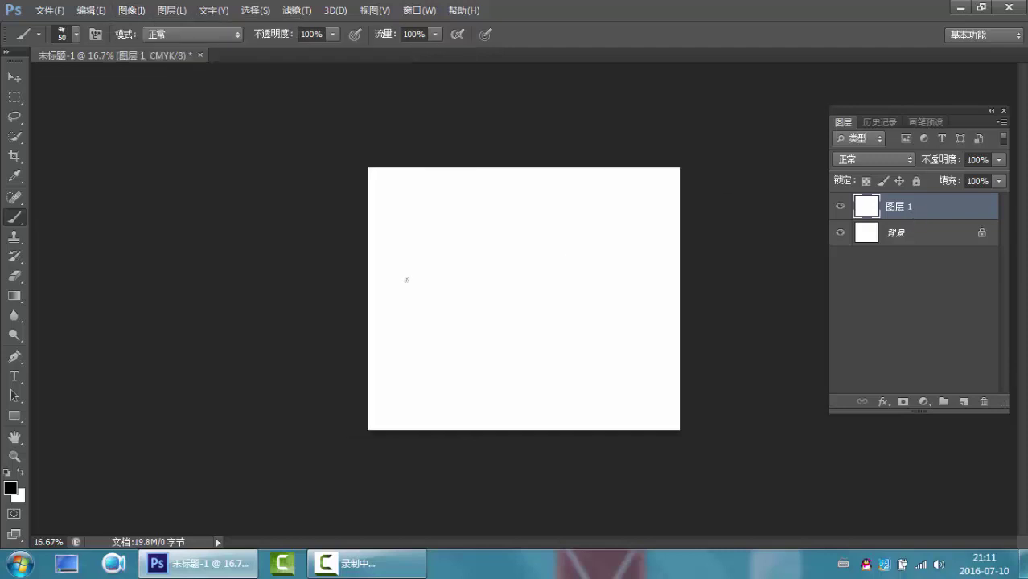
- Set the foreground colour to red a61c1c and fill 图层 1 with it
click(9, 487)
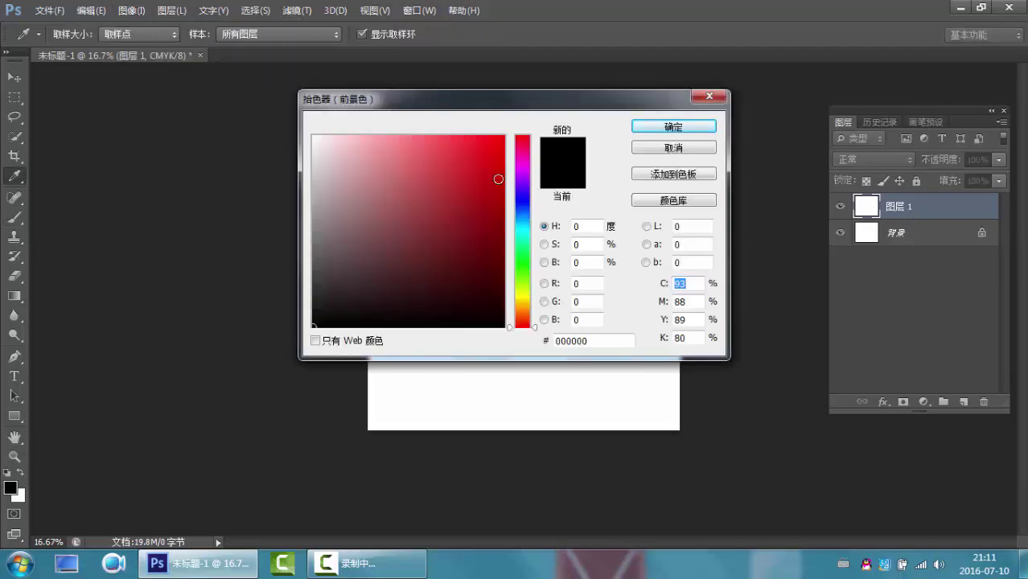
click(502, 168)
drag(419, 199, 471, 202)
click(673, 126)
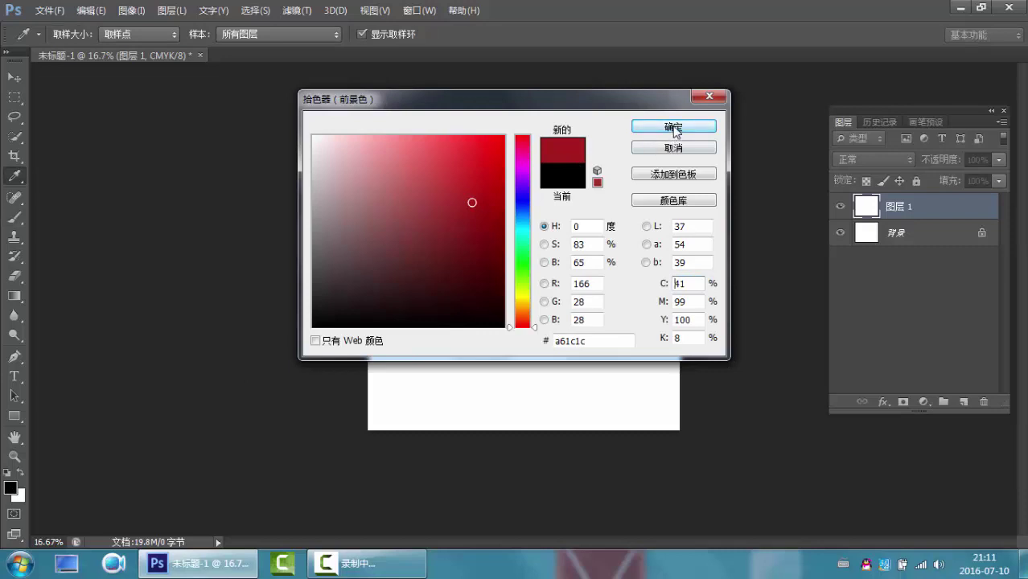
key(b)
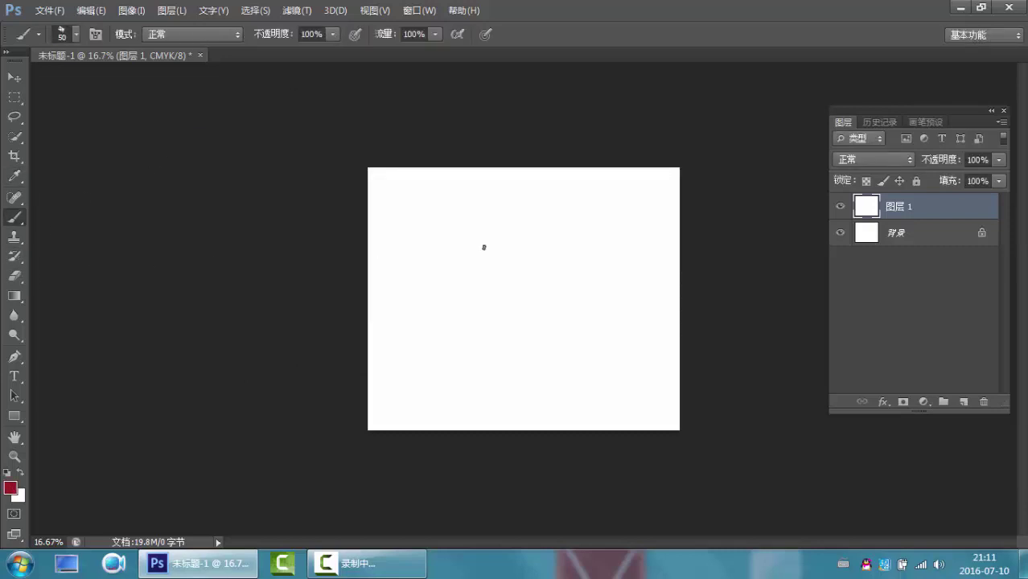
key(alt+Delete)
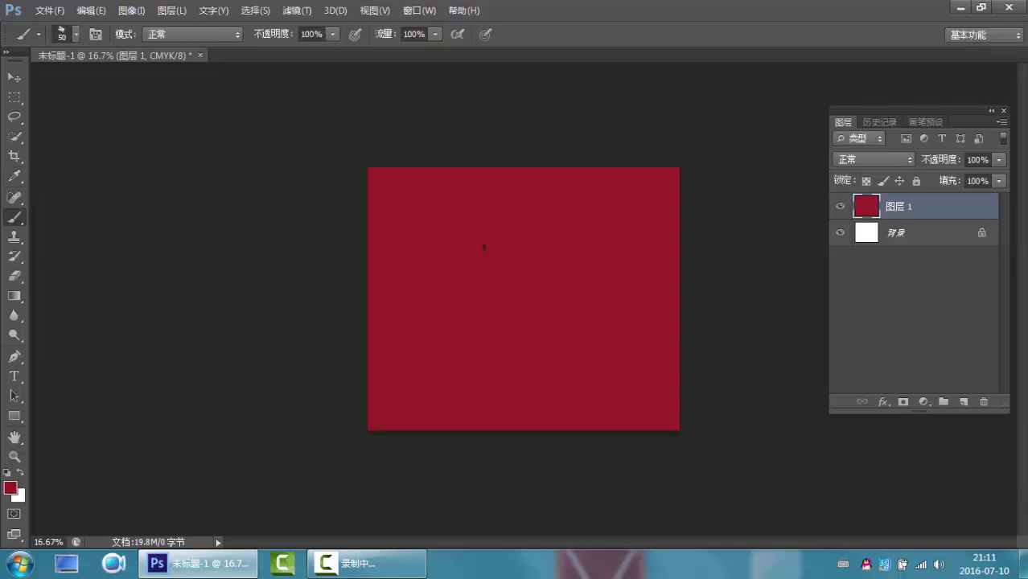
- Set the foreground colour to dark blue and brush a freehand scribble across the upper half of the red 图层 1
click(10, 487)
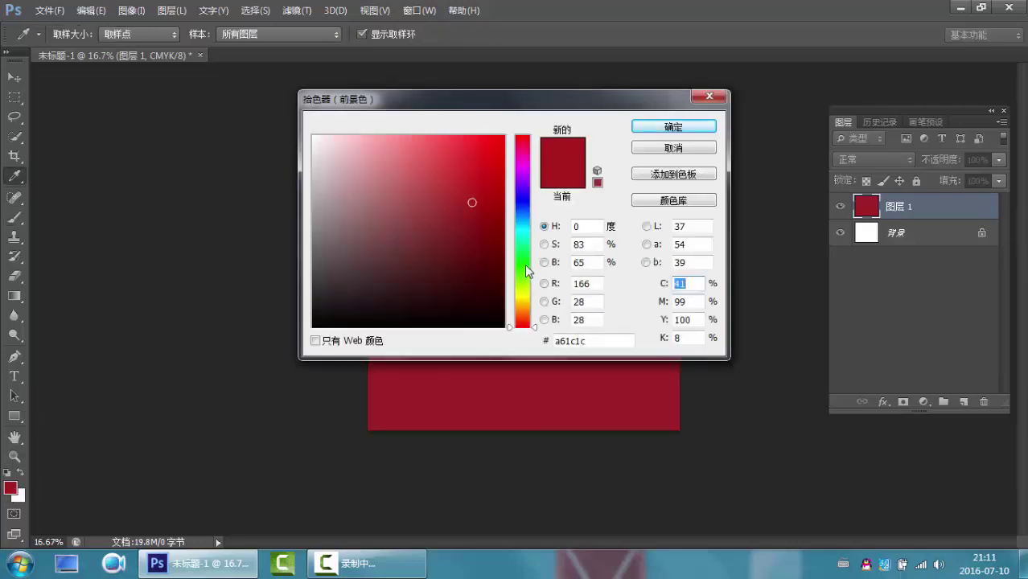
drag(522, 141, 522, 202)
key(Return)
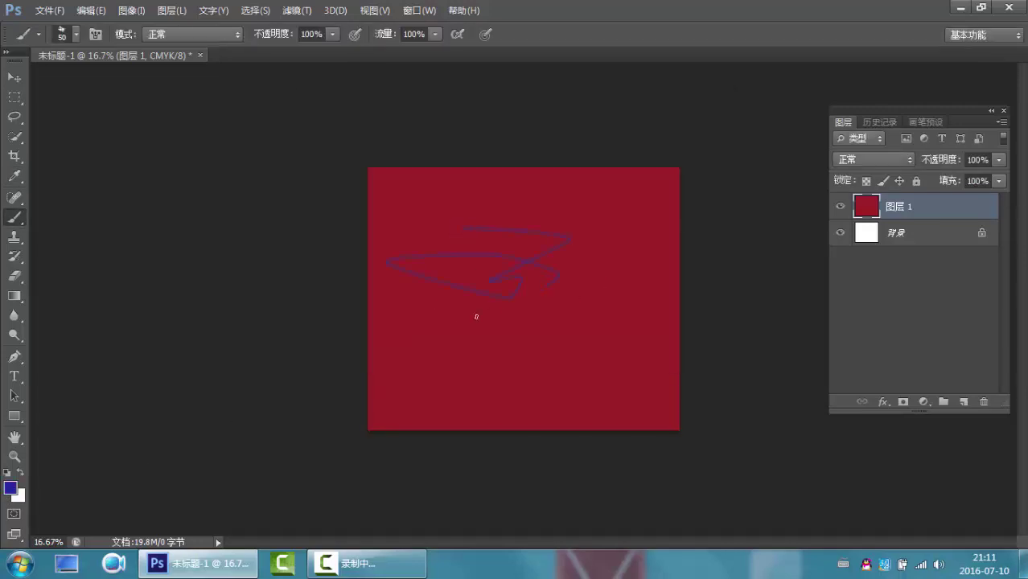
- Try a Hue/Saturation (色相/饱和度) adjustment of hue -4, saturation +15 and lightness up to +100 on 图层 1, and discard it
click(135, 13)
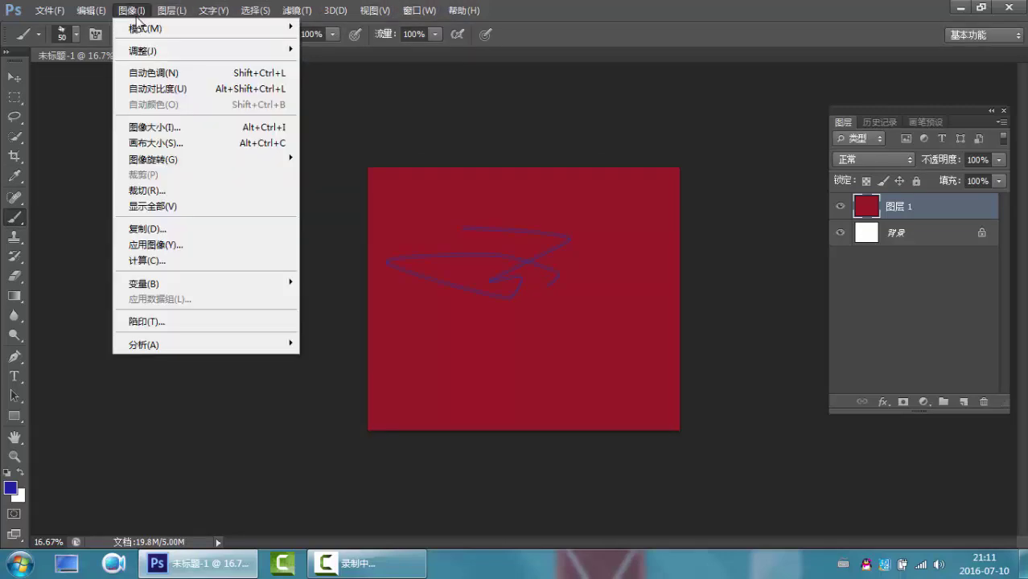
mouse_move(253, 51)
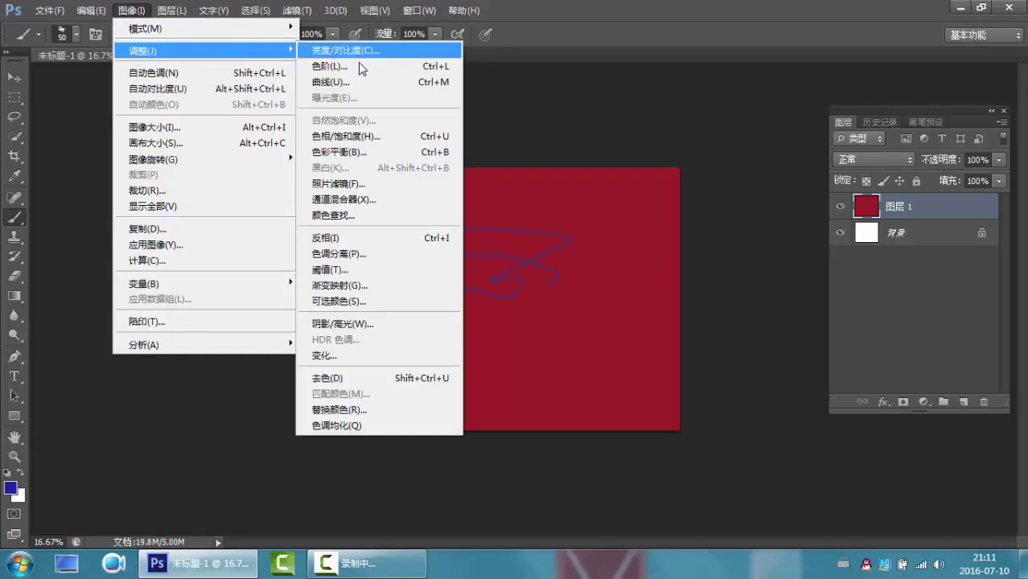
click(354, 135)
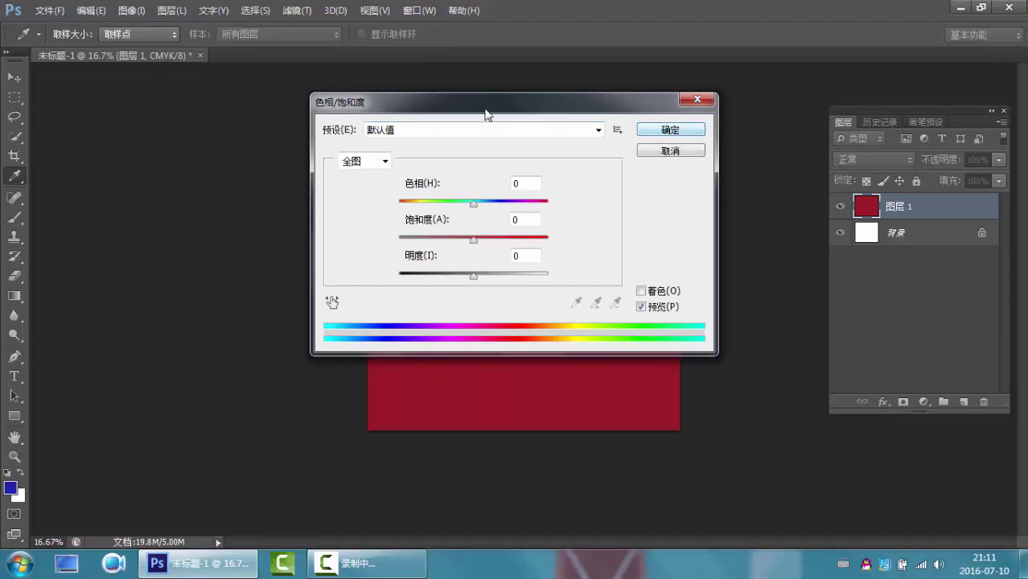
drag(485, 114, 104, 135)
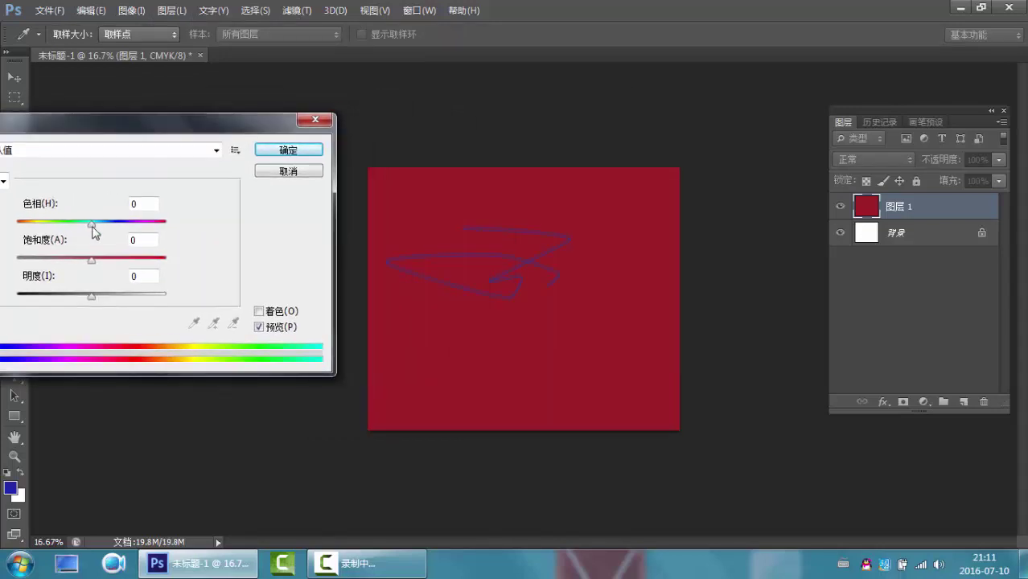
drag(92, 230, 103, 259)
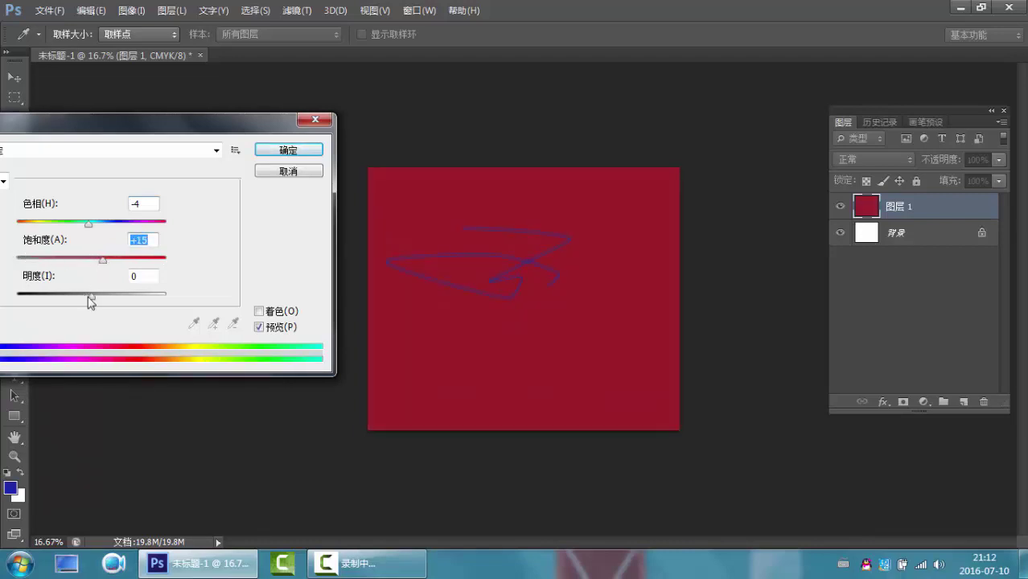
mouse_move(88, 296)
mouse_down()
mouse_move(13, 299)
mouse_move(166, 299)
mouse_move(107, 298)
mouse_up()
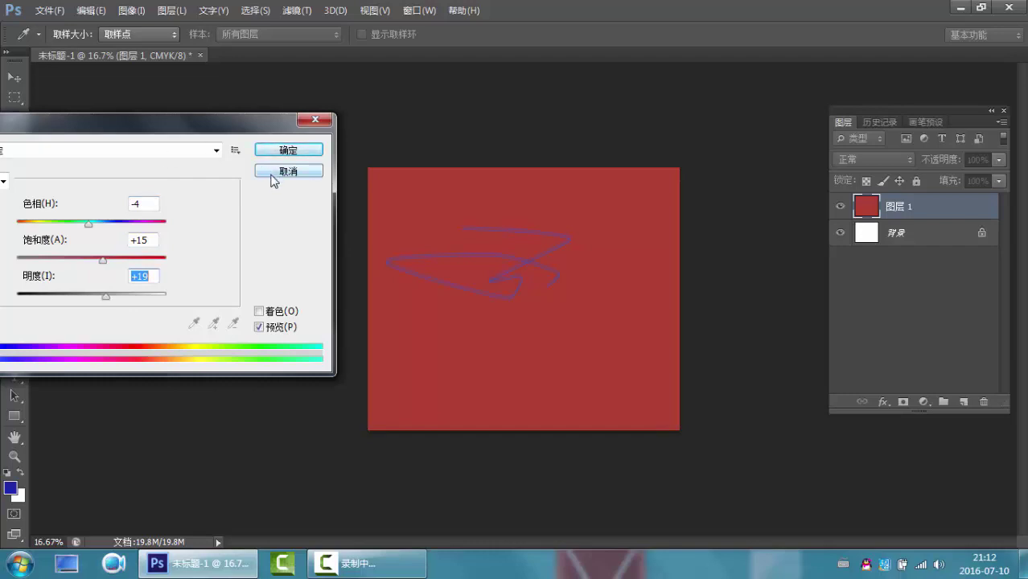
drag(107, 302, 169, 294)
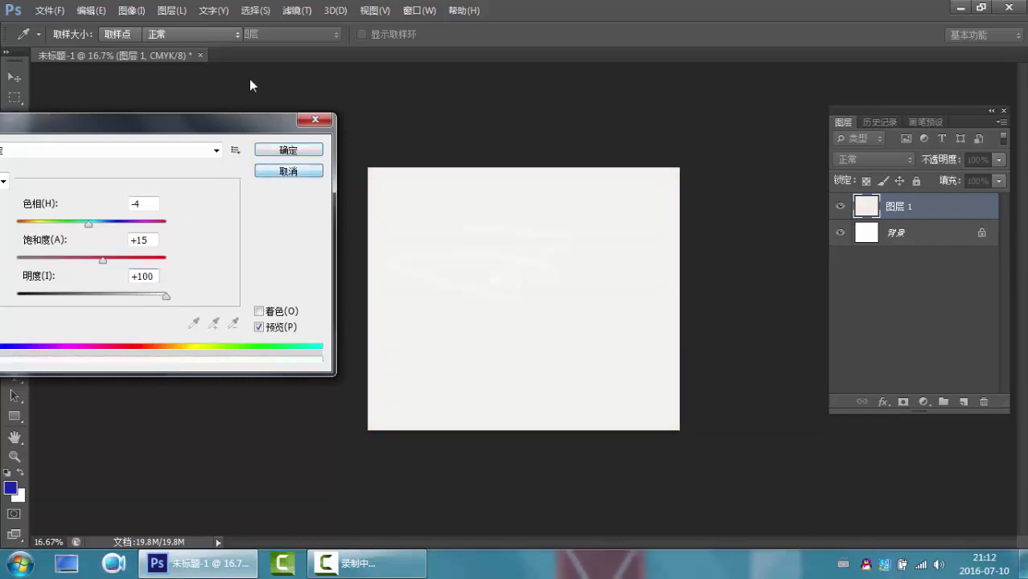
click(266, 172)
- Open the image size (图像大小) settings and set the document width to 45 cm with proportions constrained
click(132, 10)
mouse_move(184, 64)
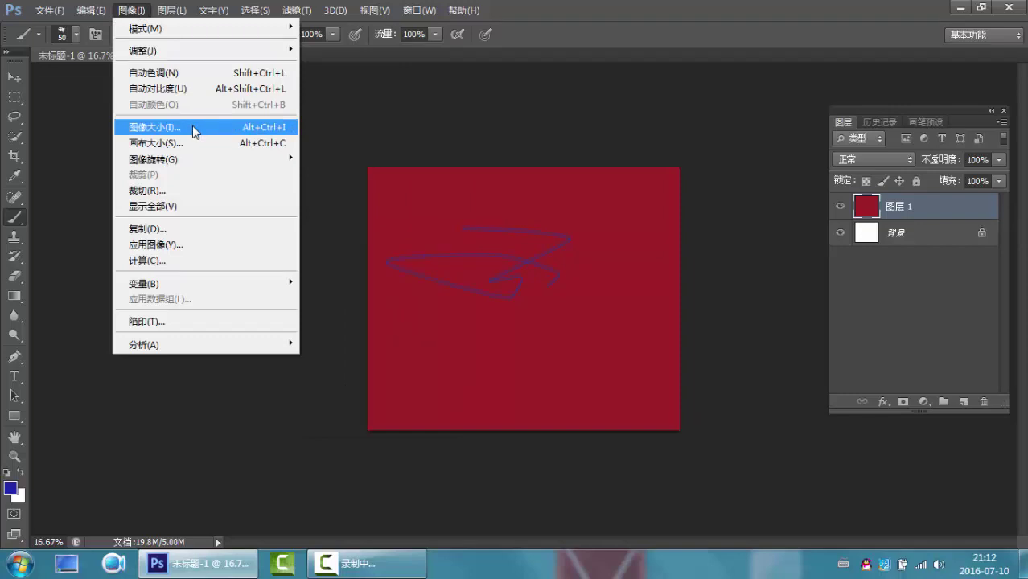
click(192, 125)
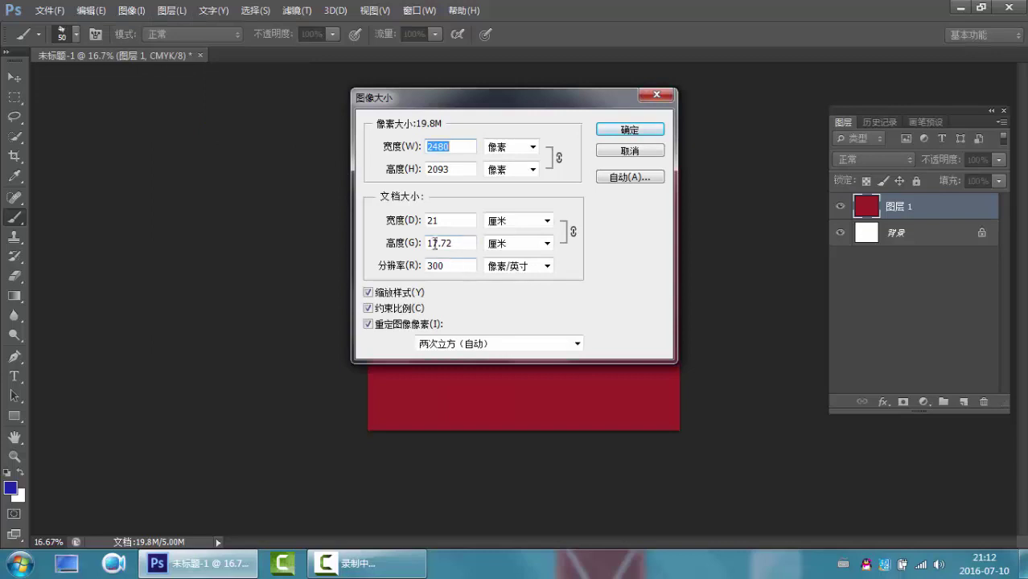
drag(447, 222, 358, 217)
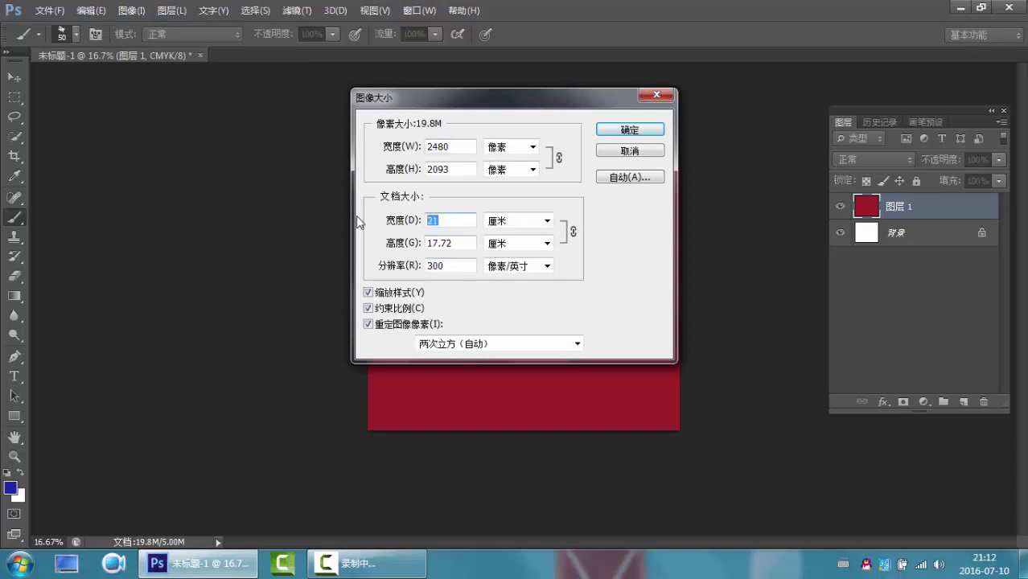
text(45)
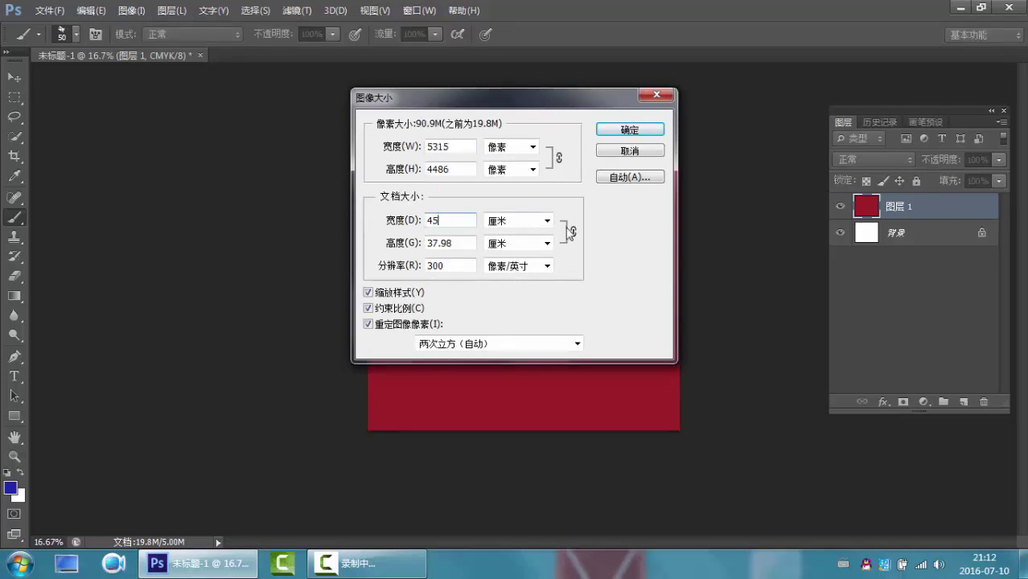
- Disable 缩放样式 and 约束比例, try a document width of 89 cm, and resize the image with a width of 34 cm
key(ctrl+a)
click(368, 293)
click(368, 309)
click(399, 216)
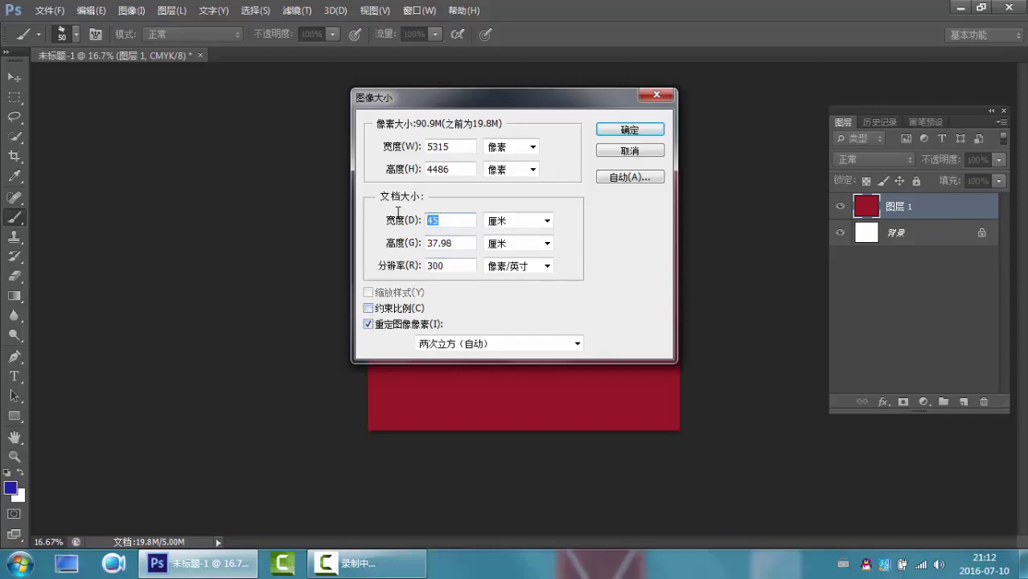
text(89)
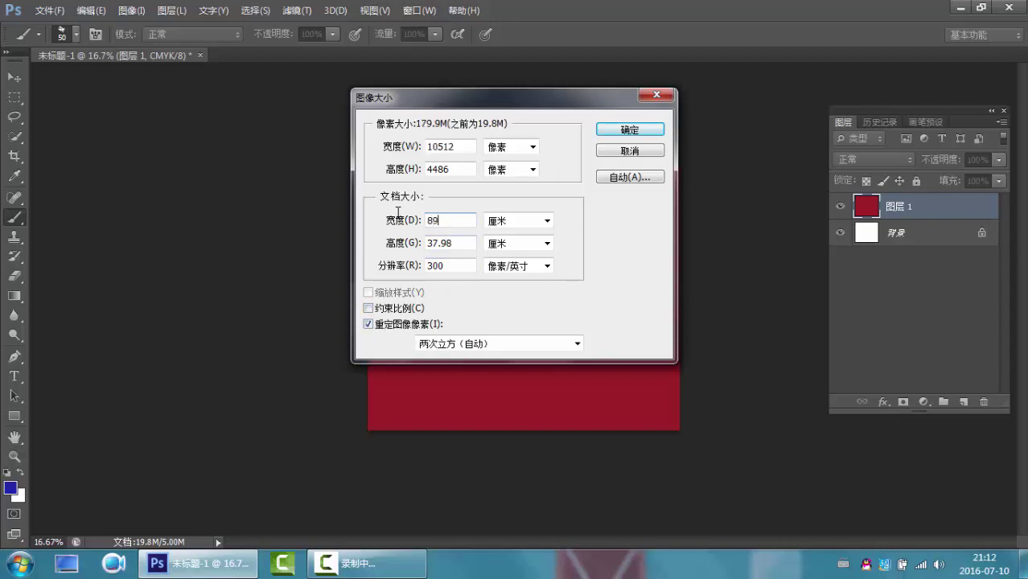
double_click(431, 220)
text(34)
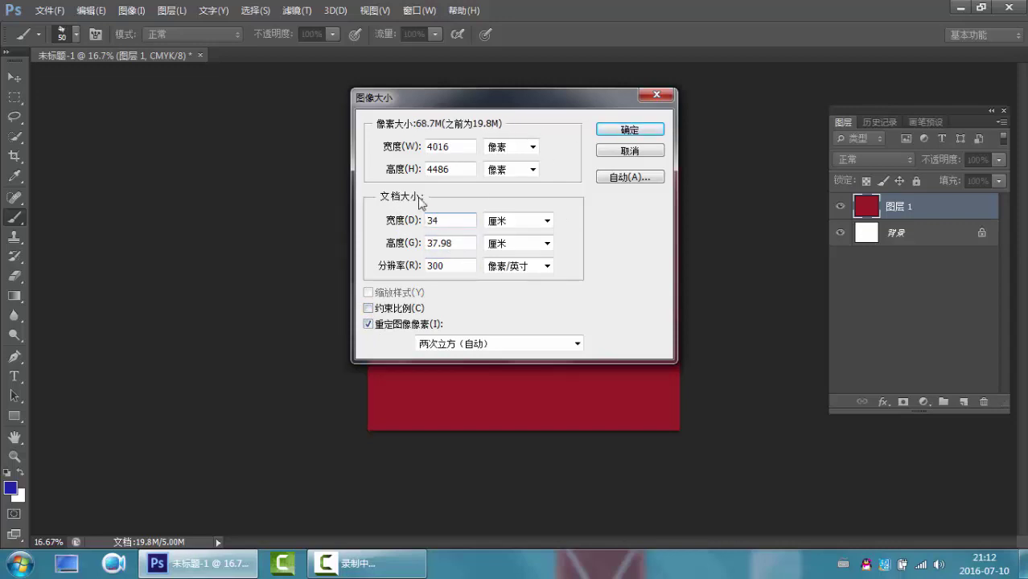
click(631, 132)
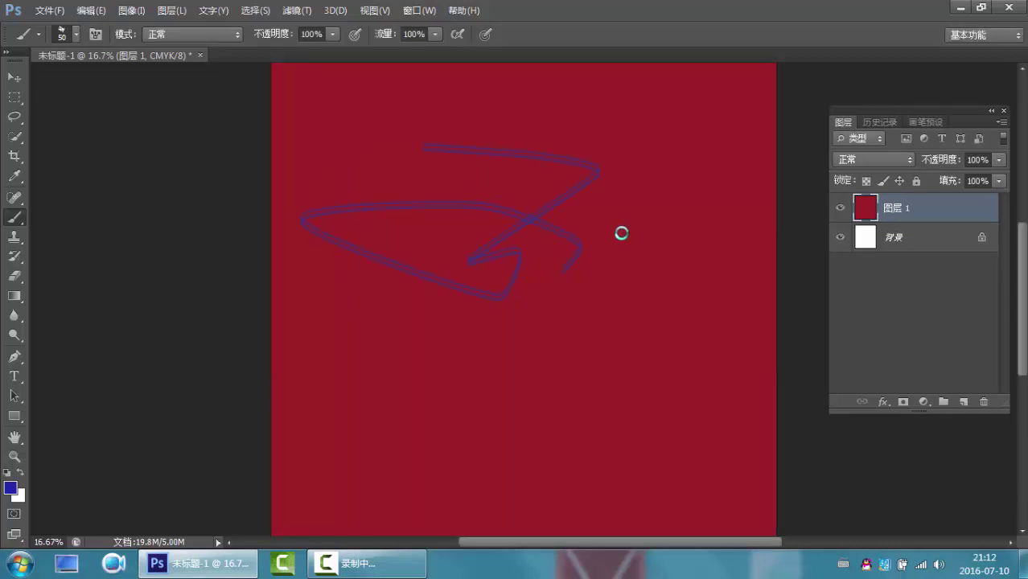
scroll(570, 244, down, 2)
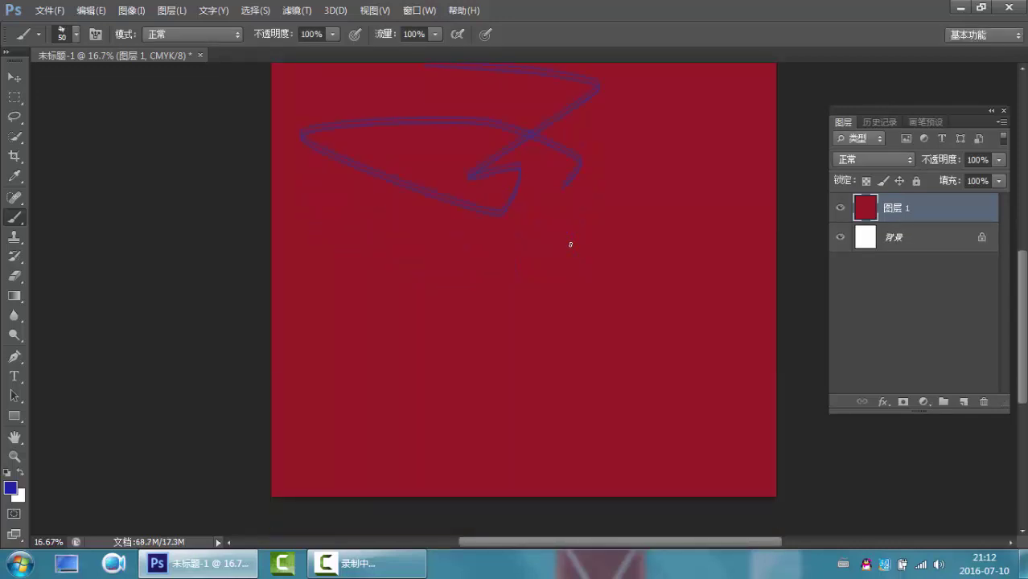
key(ctrl+minus)
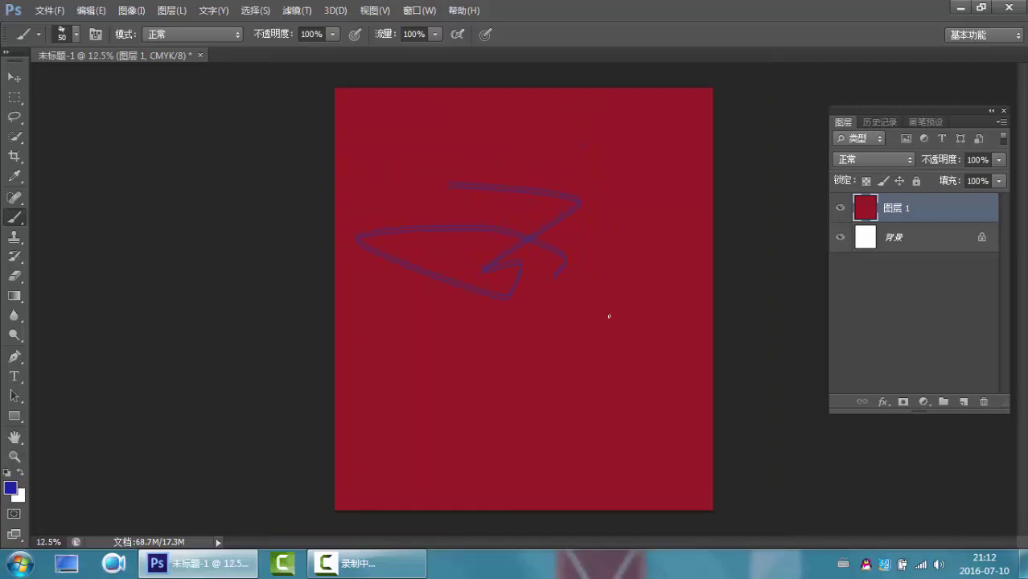
- Look over the image, layer and filter commands, including the stylize (风格化) and pixelate (像素化) filter categories
click(131, 10)
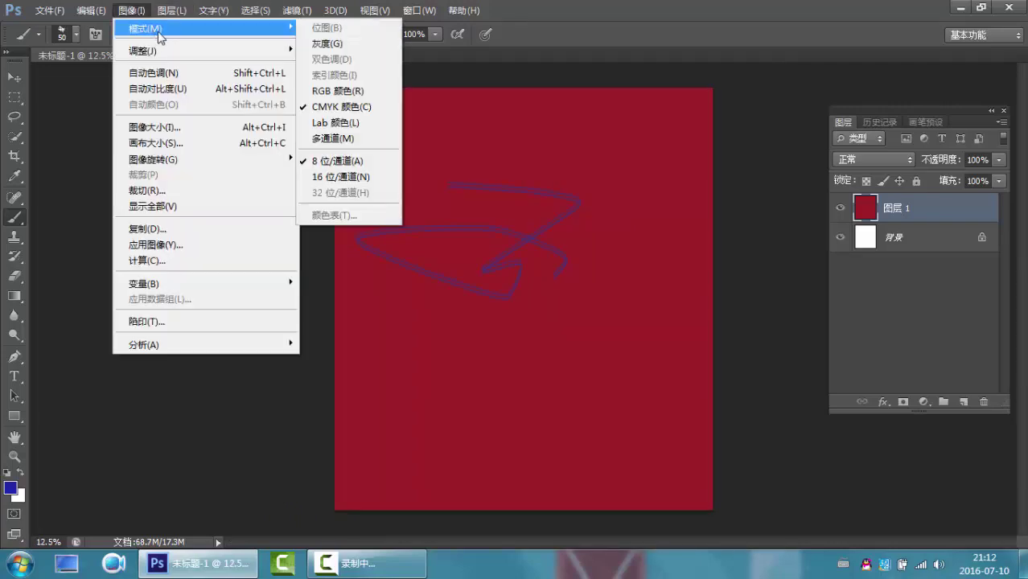
mouse_move(167, 51)
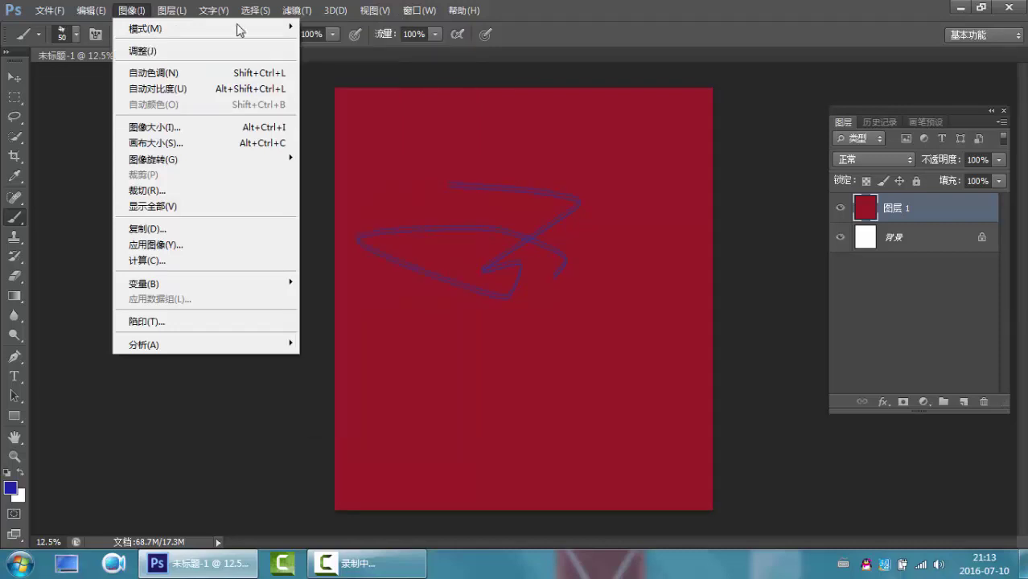
mouse_move(179, 15)
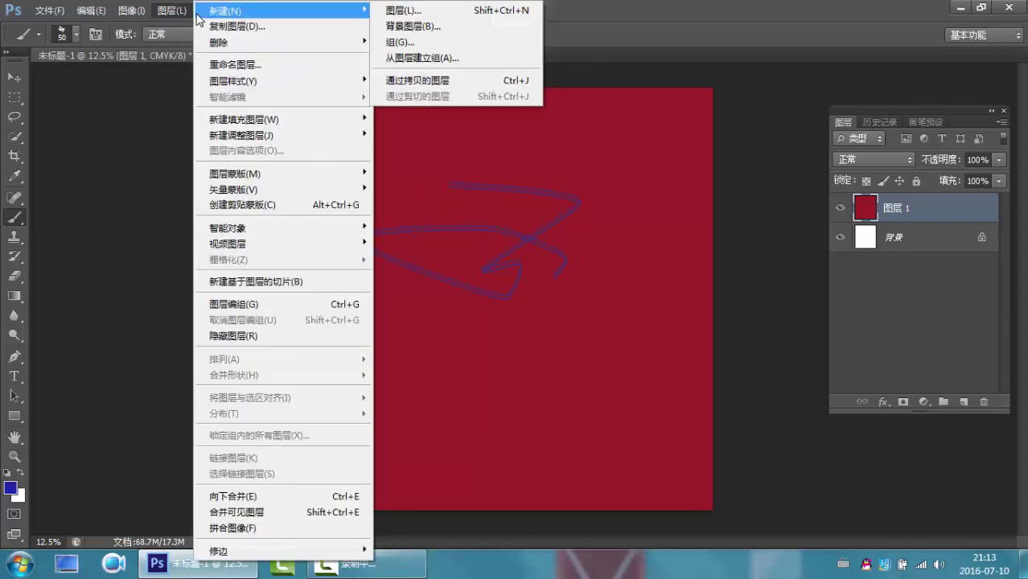
click(193, 15)
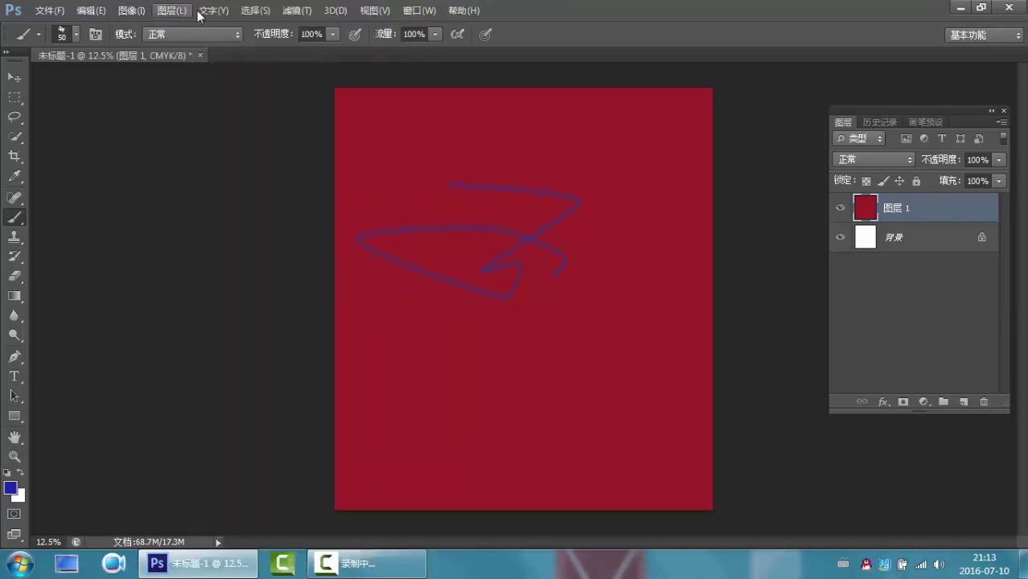
click(252, 10)
mouse_move(296, 11)
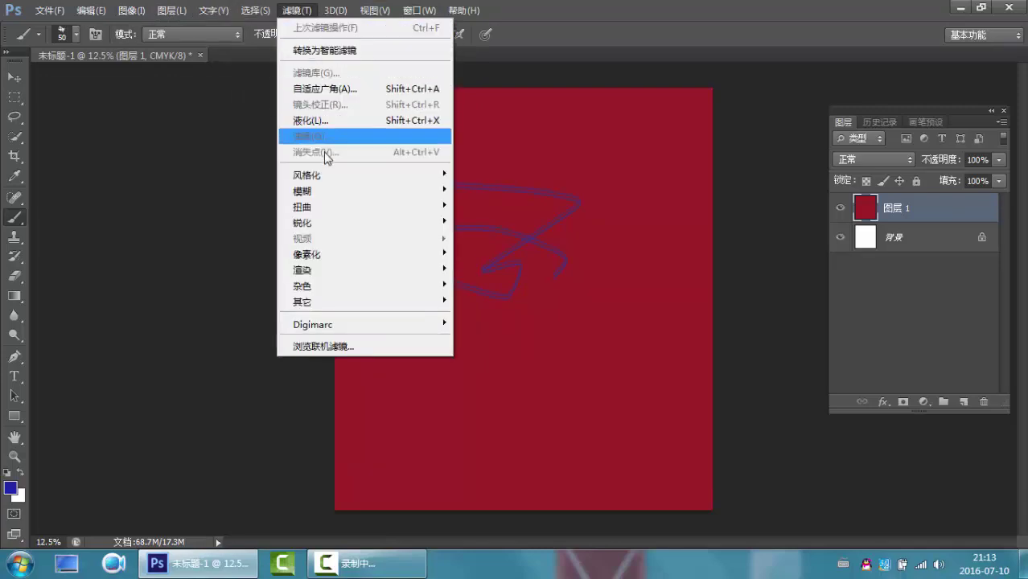
mouse_move(329, 179)
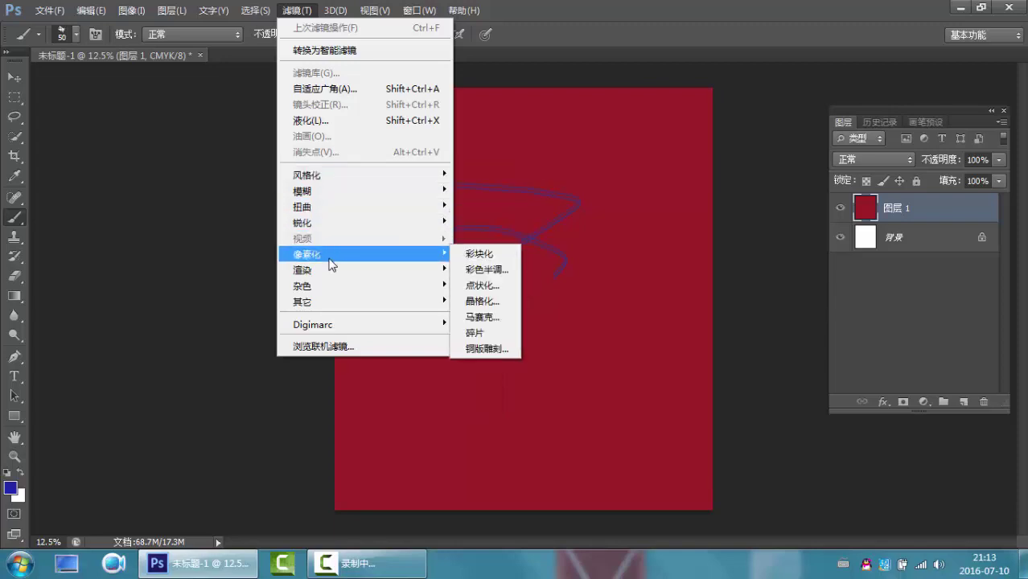
mouse_move(321, 276)
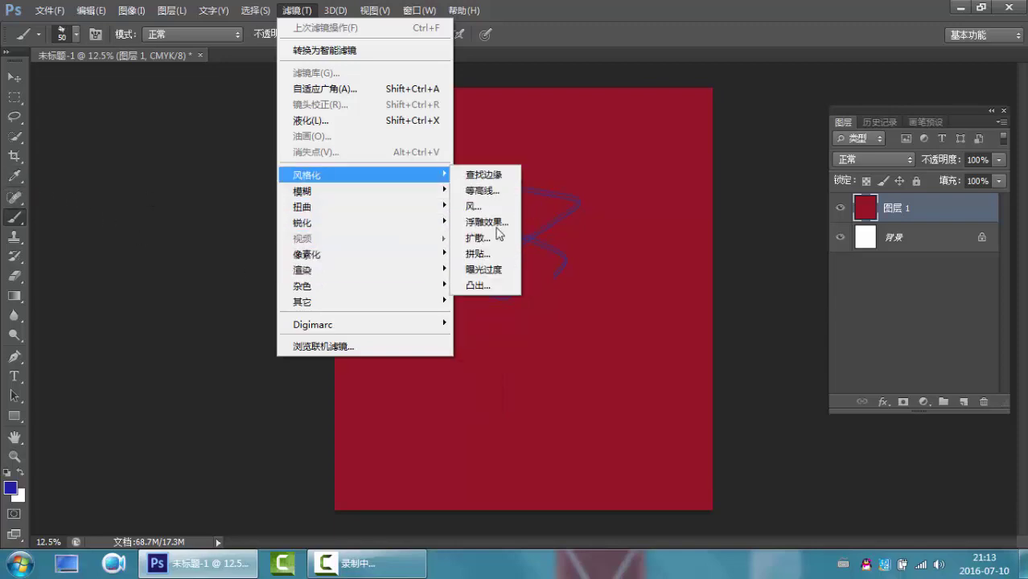
mouse_move(394, 226)
- Apply Motion Blur (动感模糊) with an adjusted angle and greater distance to 图层 1, and brush a blue zigzag below the scribble
mouse_move(398, 197)
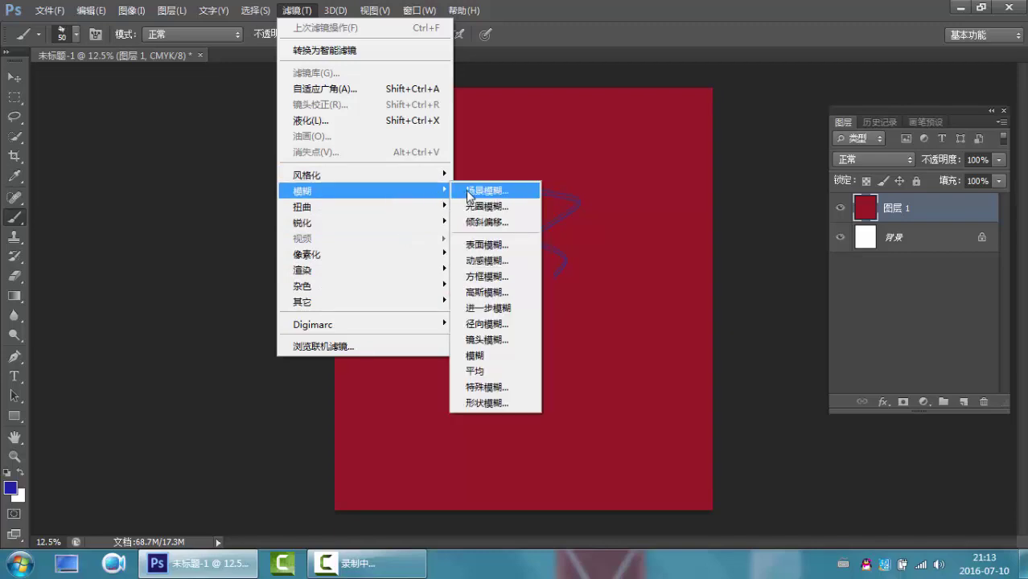
click(483, 262)
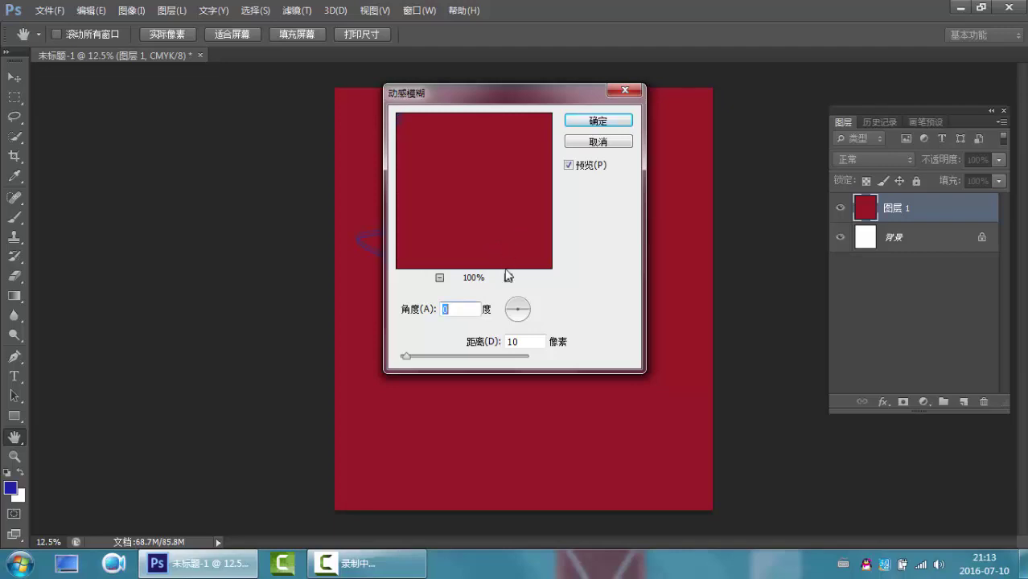
key(Down)
key(Down)
key(Down)
key(Down)
key(Up)
drag(406, 354, 436, 356)
click(598, 120)
key(b)
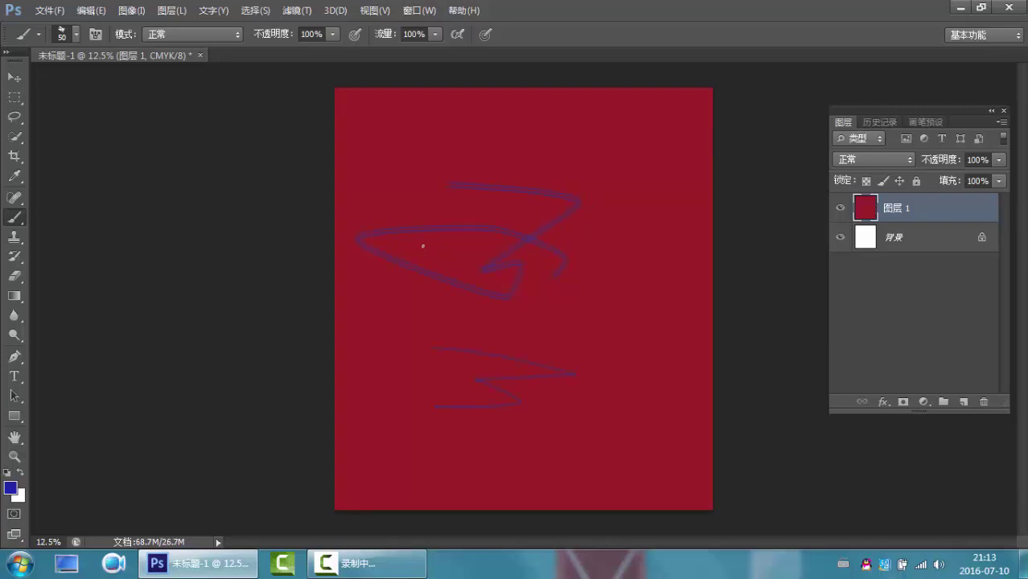
- Apply the Mosaic (马赛克) filter to 图层 1 with a cell size of 60
click(296, 11)
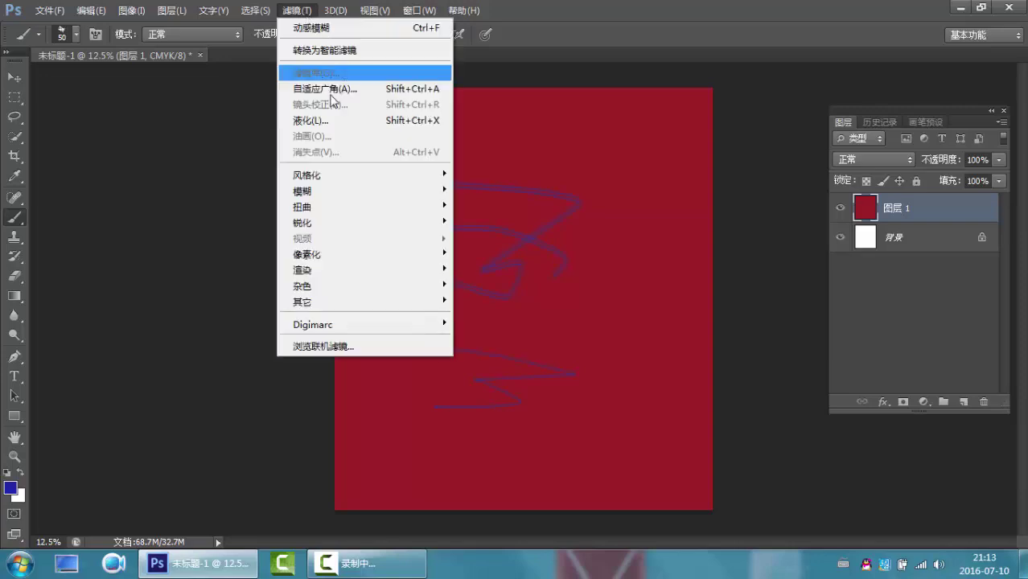
mouse_move(288, 205)
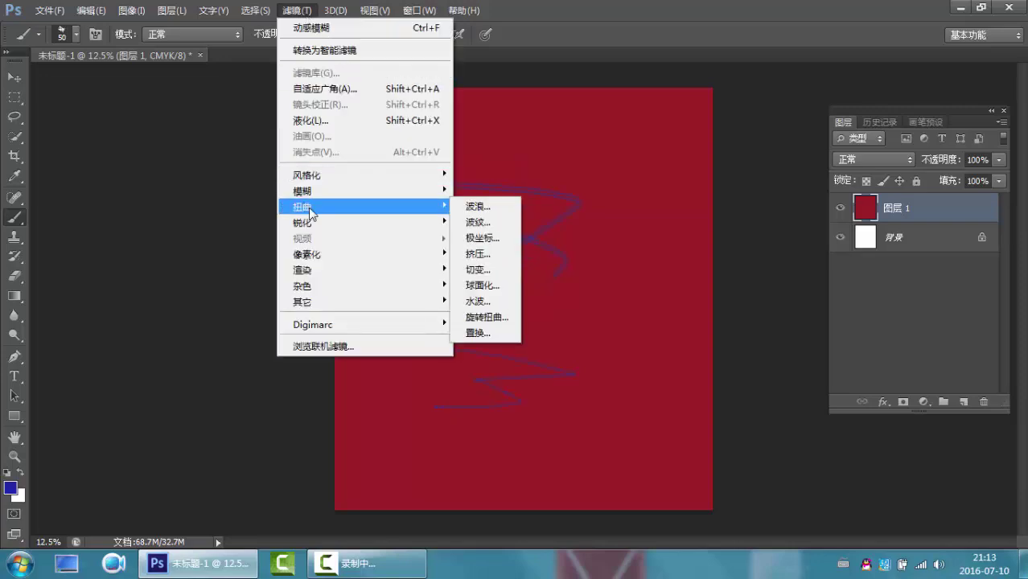
mouse_move(325, 254)
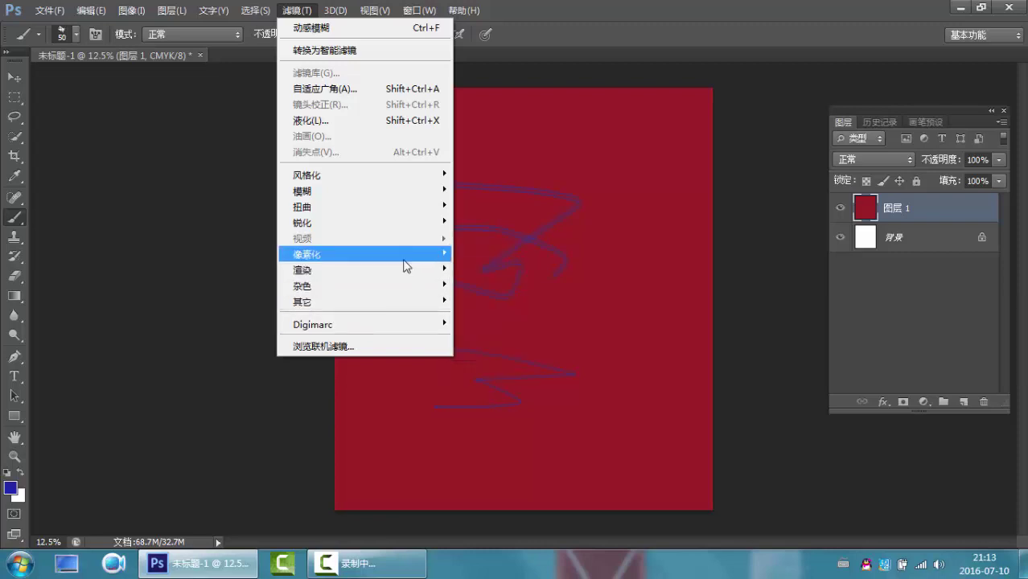
click(483, 317)
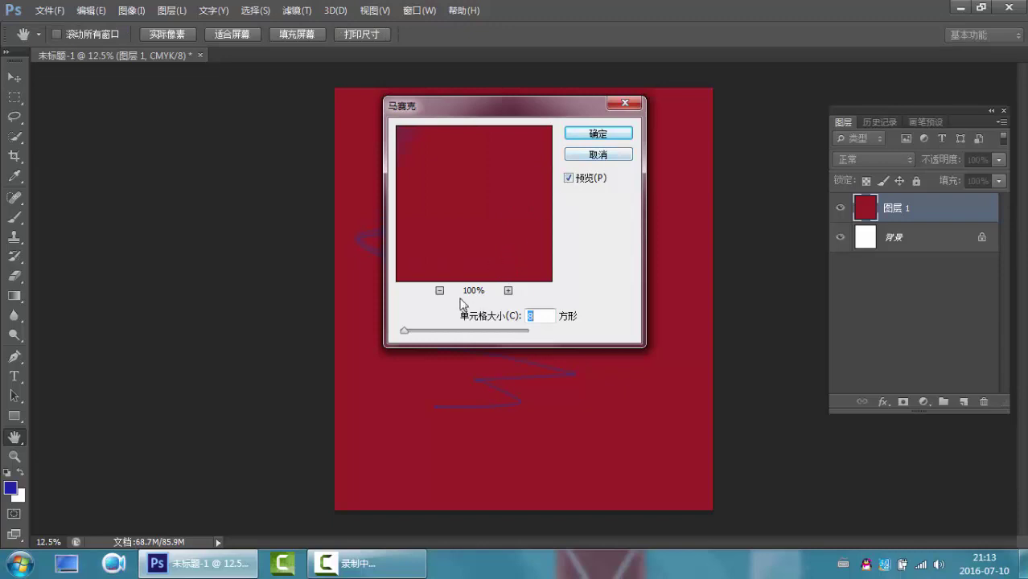
drag(404, 328, 426, 330)
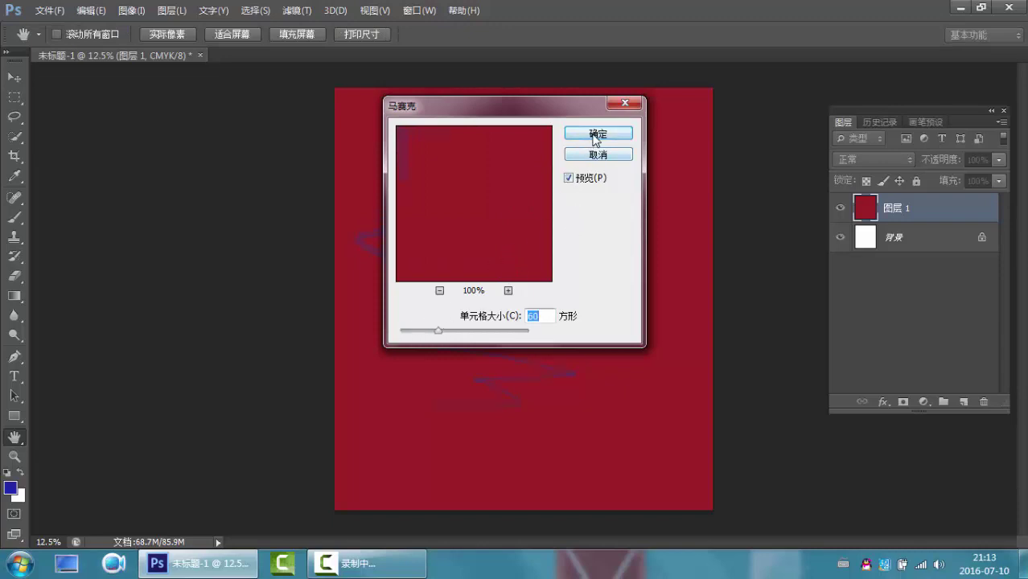
click(597, 133)
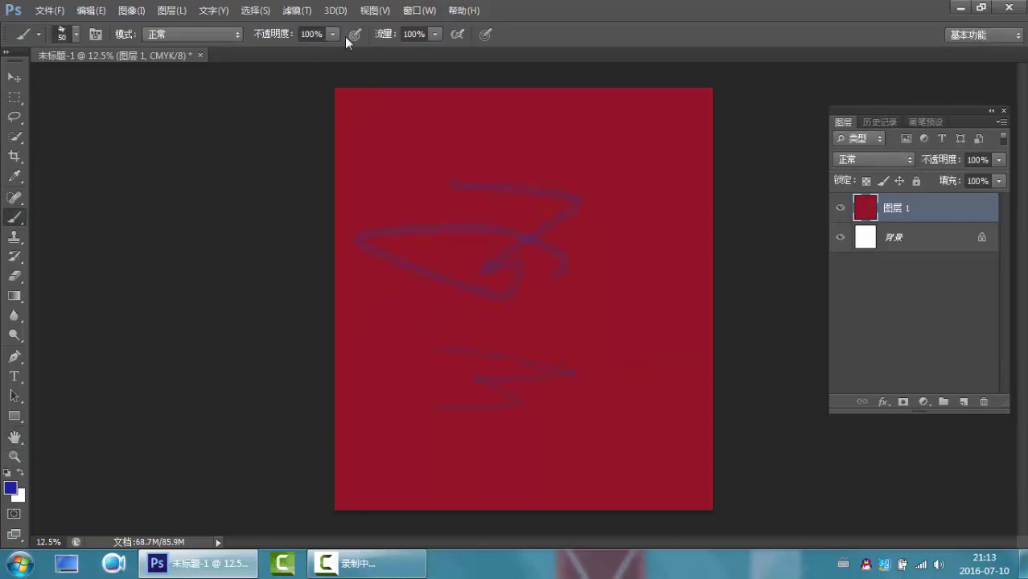
click(337, 11)
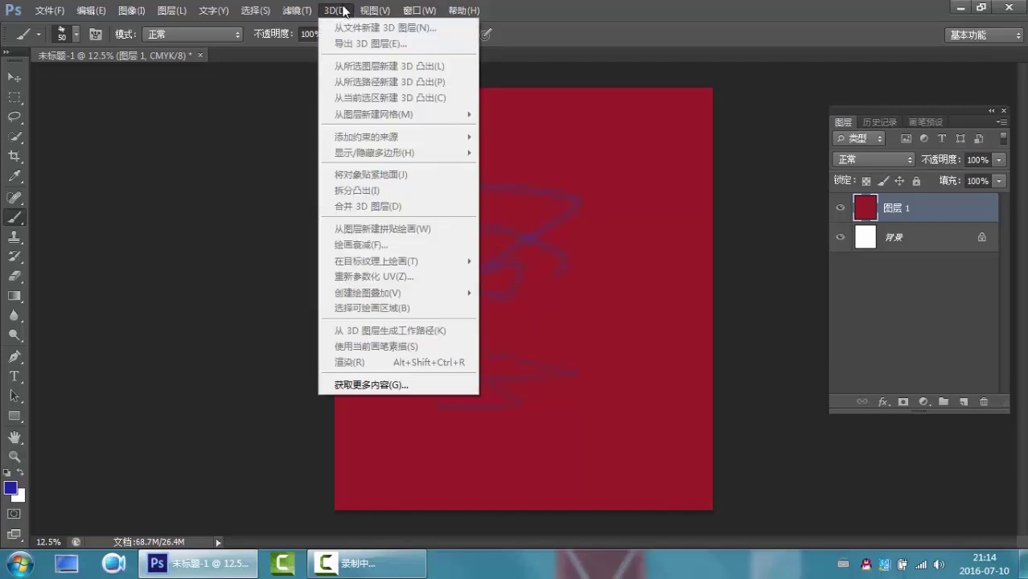
mouse_move(375, 10)
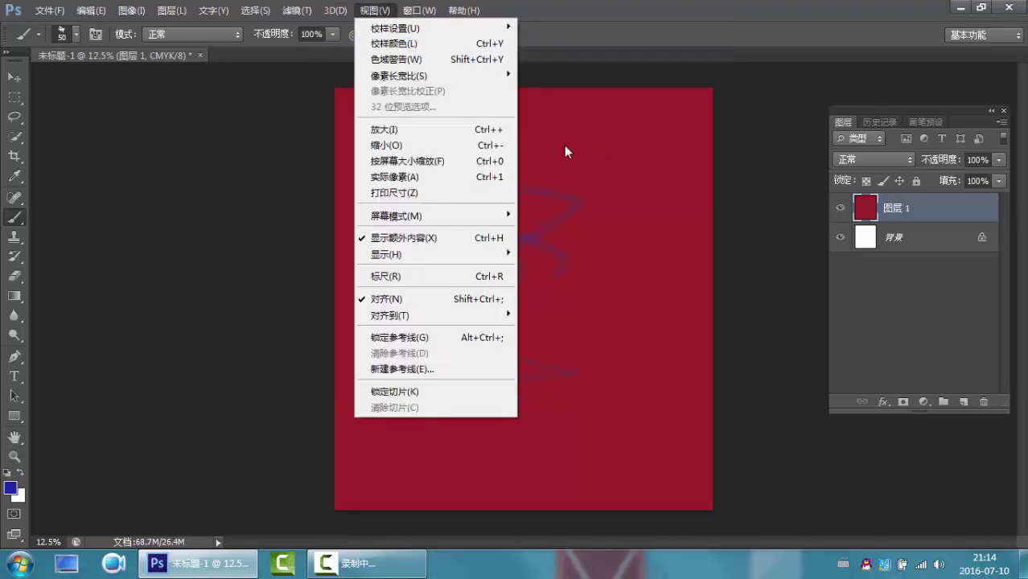
mouse_move(336, 10)
click(682, 36)
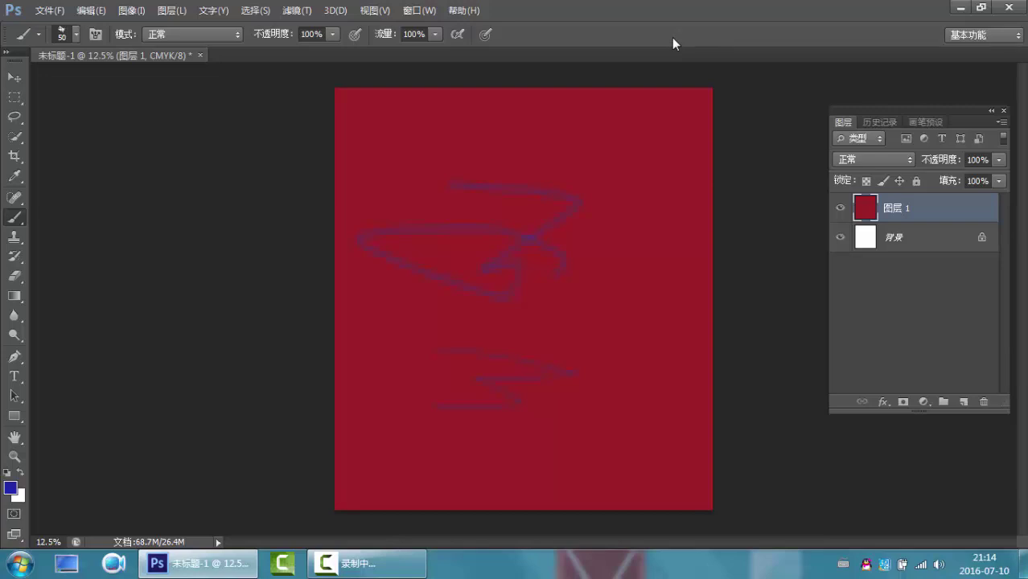
- Fill 图层 1 with the blue foreground colour, and refill it with the white background colour
key(alt+Delete)
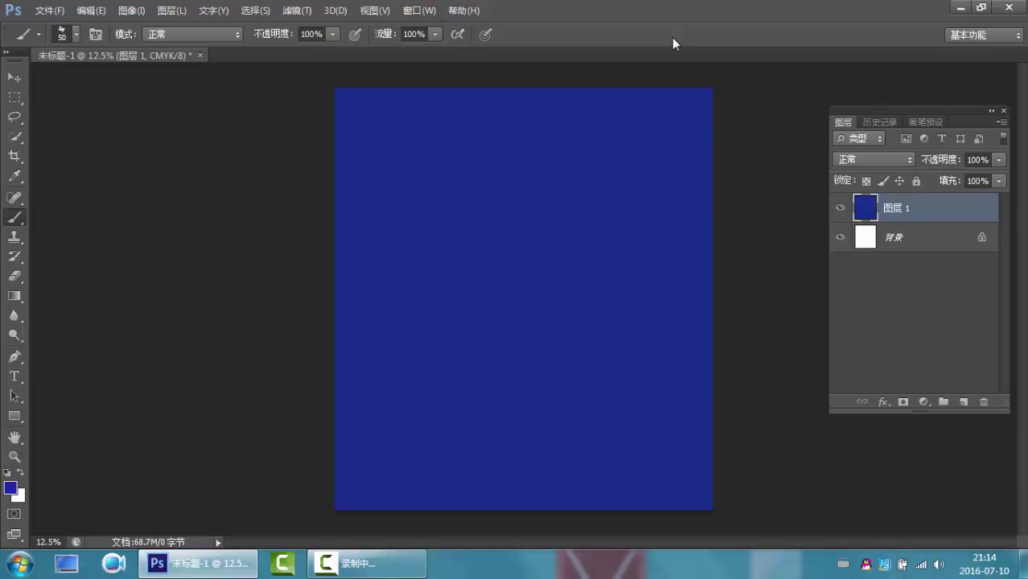
key(ctrl+Delete)
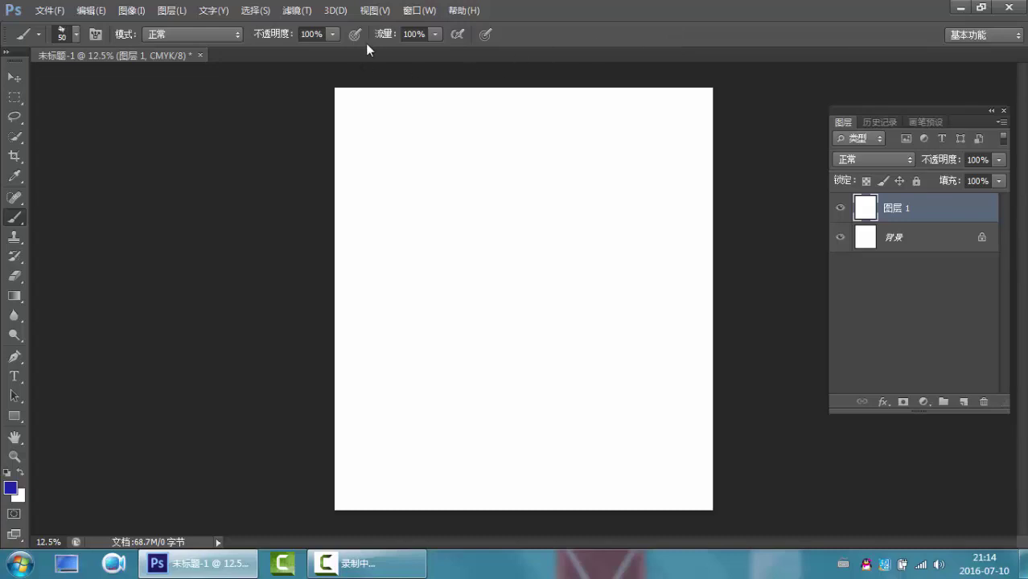
click(406, 12)
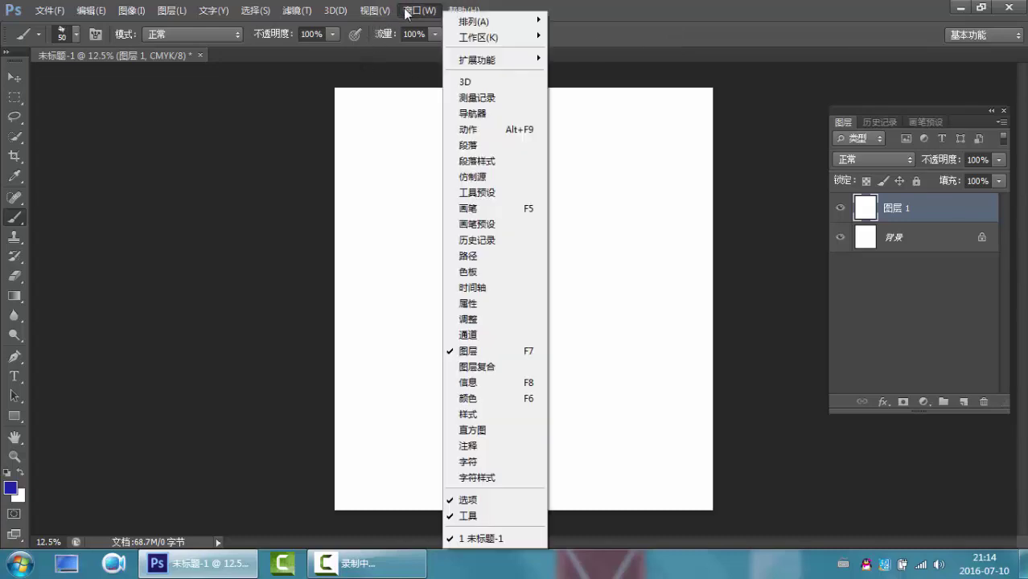
click(593, 17)
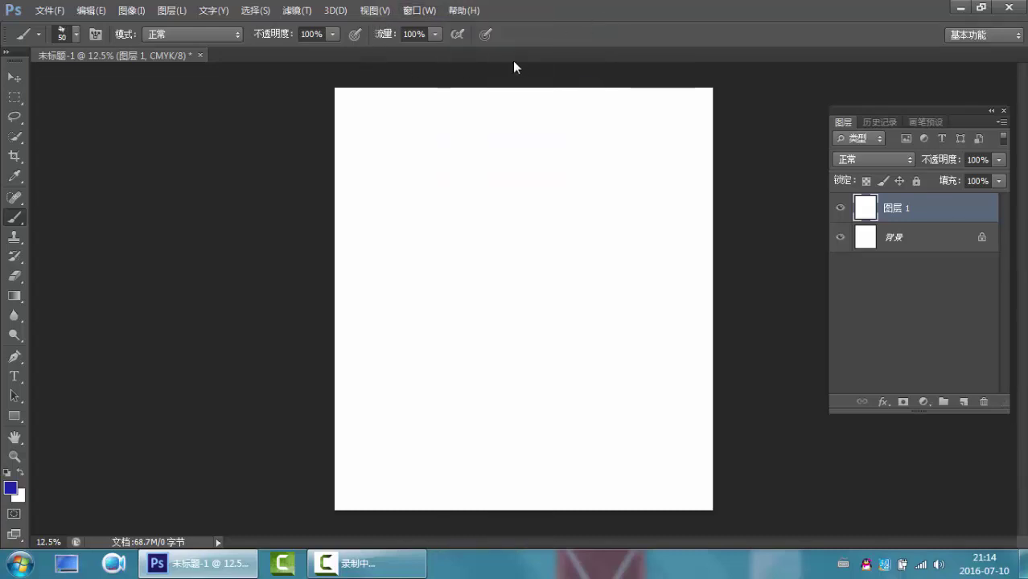
- Zoom the canvas in to 33.3% with the Zoom tool, and zoom it back out to 6.25%
click(15, 456)
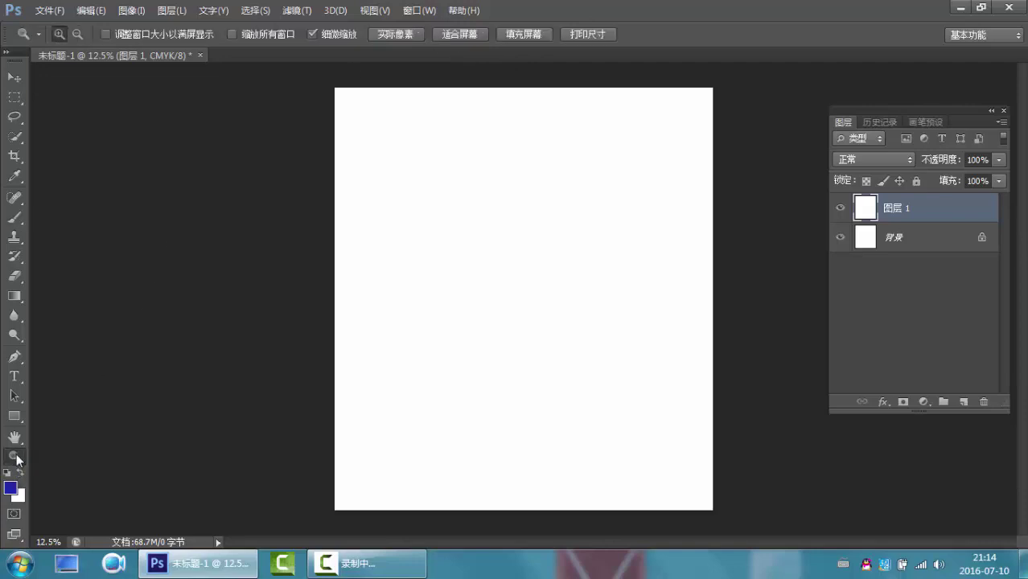
click(383, 317)
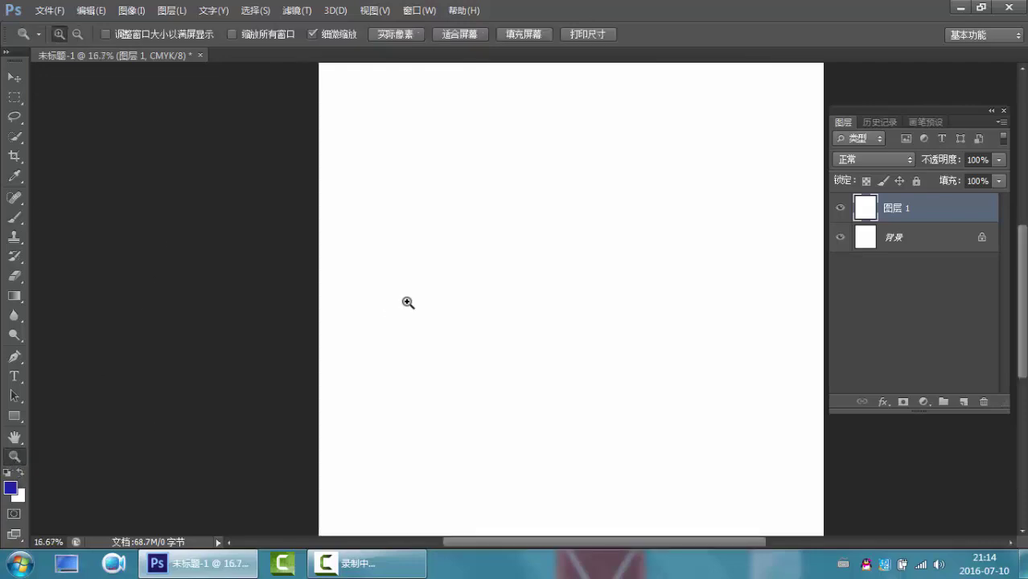
click(408, 301)
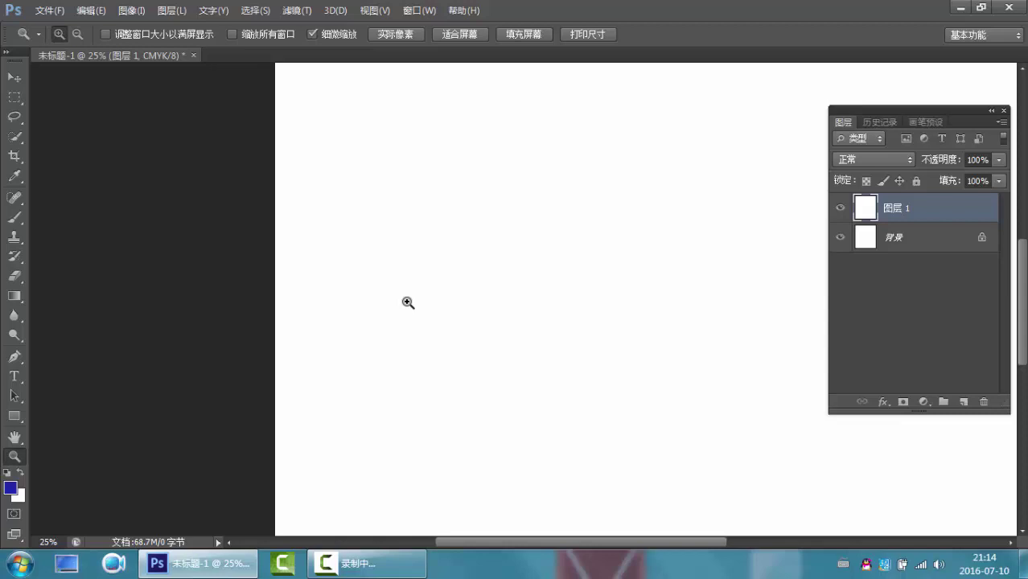
click(407, 302)
alt+click(408, 302)
alt+click(407, 302)
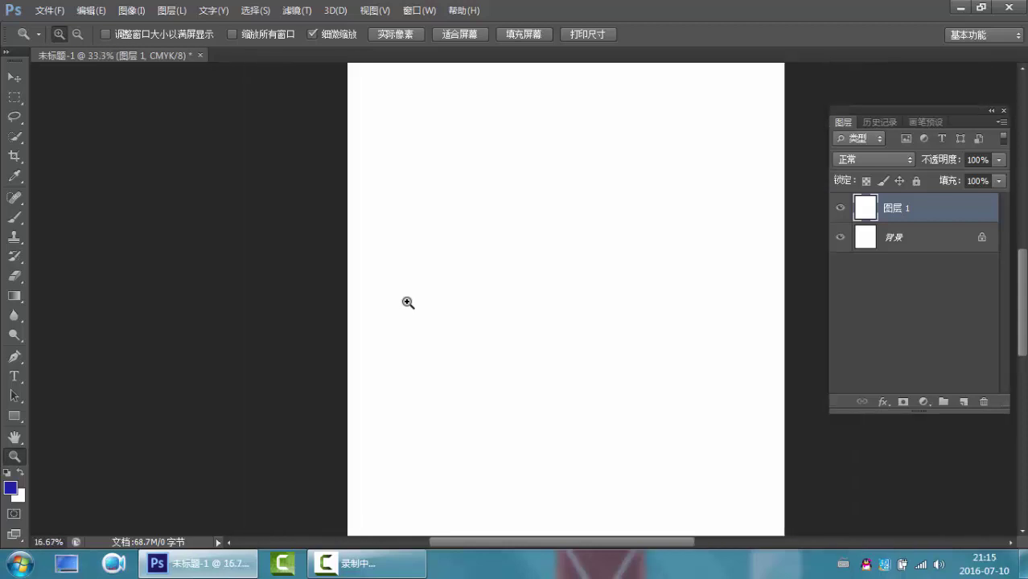
alt+click(408, 301)
alt+click(408, 301)
click(408, 301)
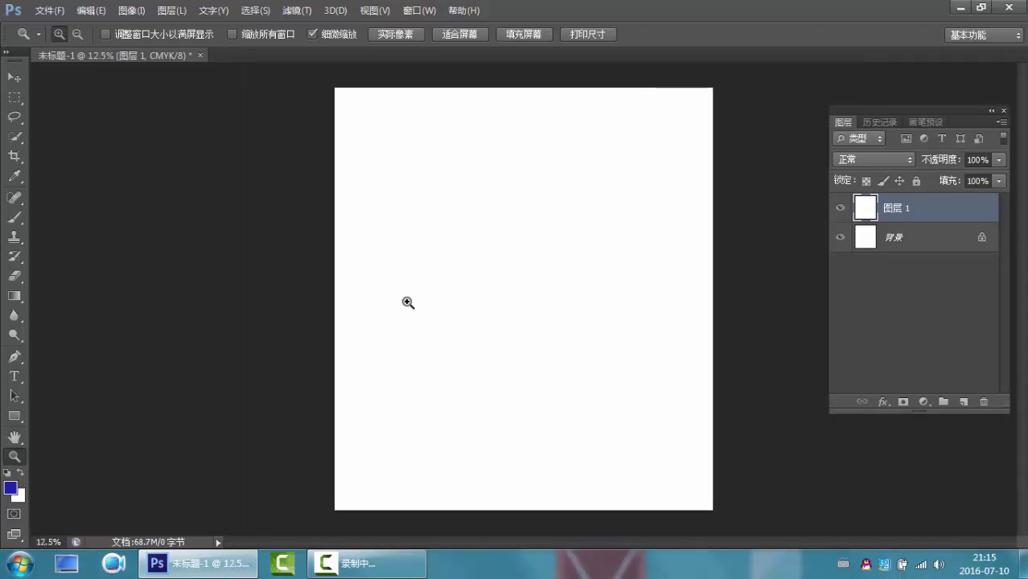
alt+click(407, 302)
alt+click(407, 301)
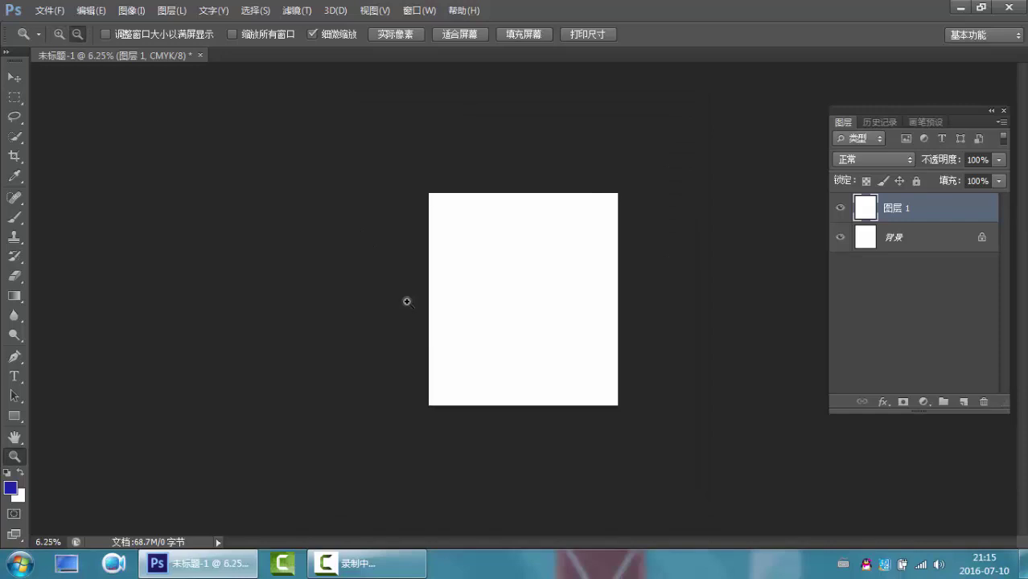
key(alt)
- Zoom in on the canvas's upper-left corner by dynamic zoom, reduce the view to 50%, and pan across the canvas
drag(431, 180, 597, 395)
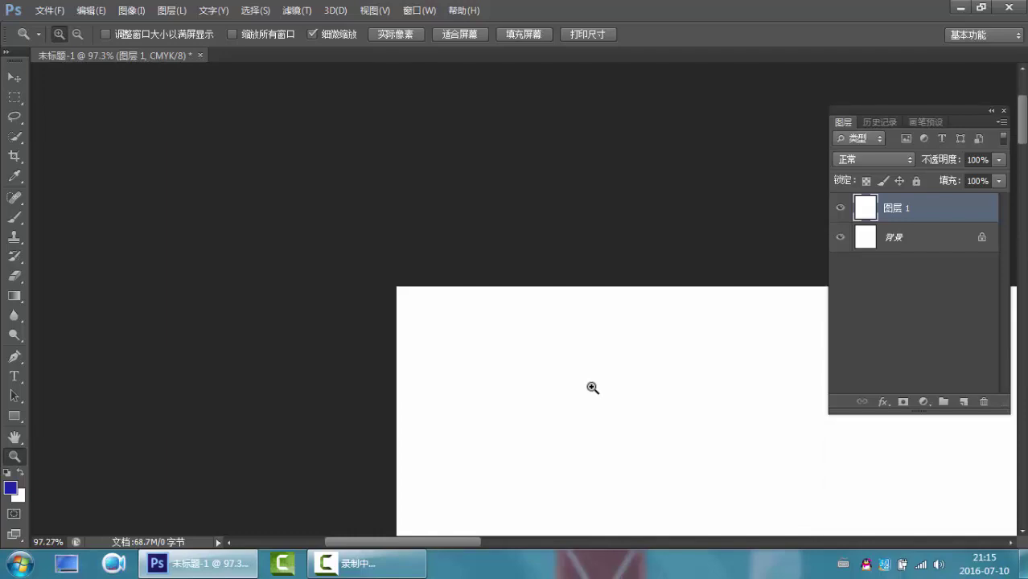
alt+click(592, 388)
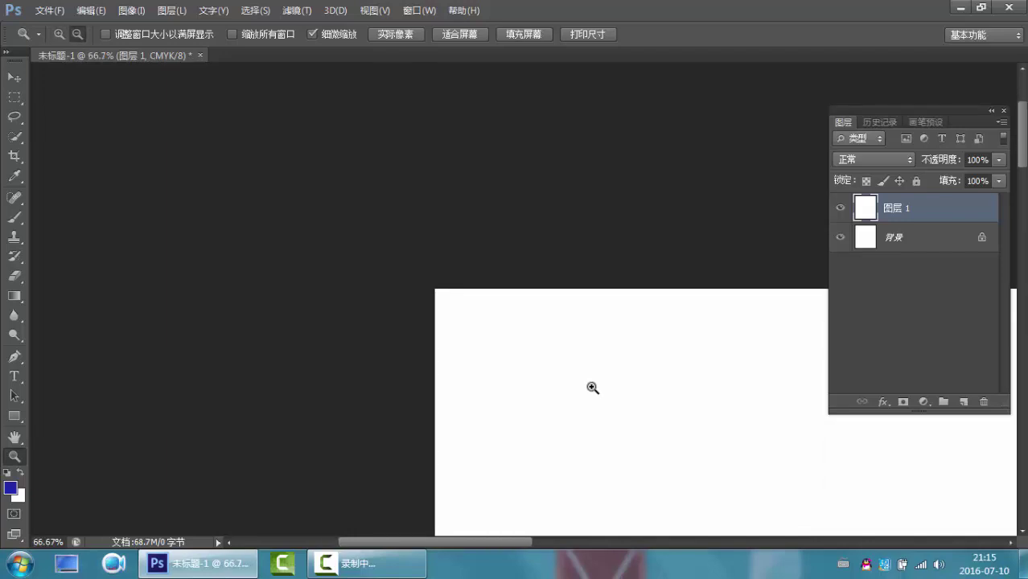
alt+click(592, 388)
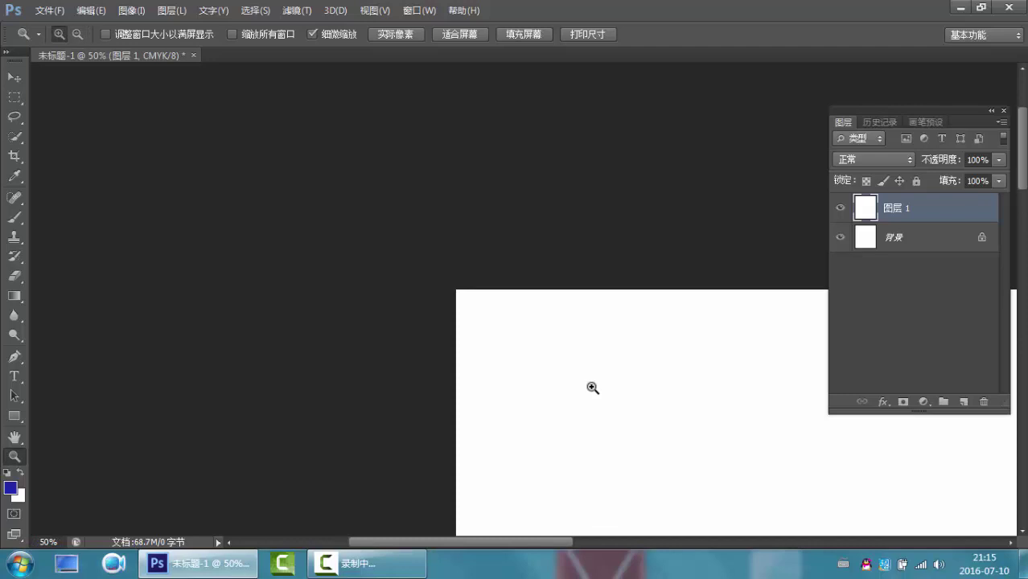
drag(459, 271, 375, 190)
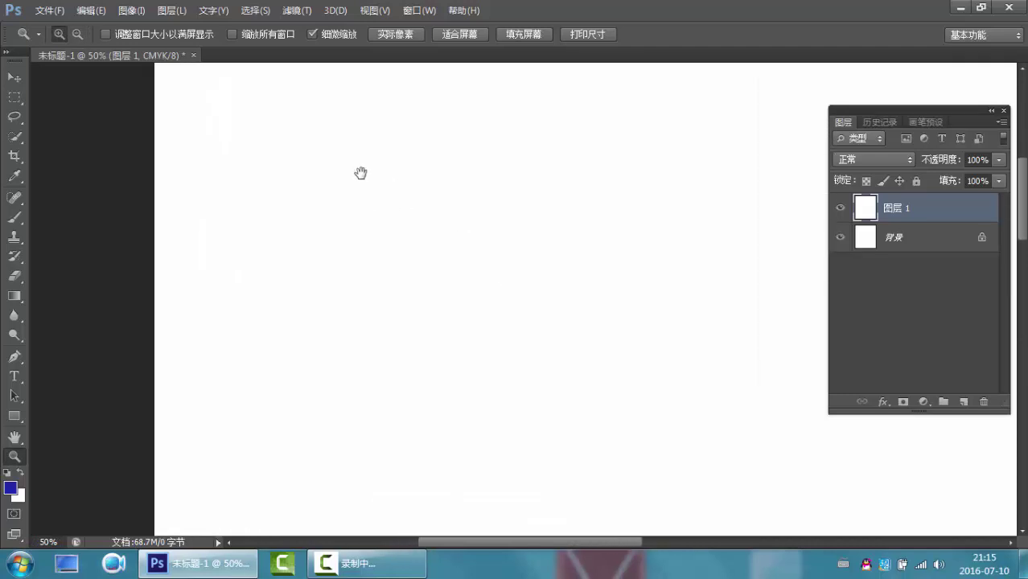
drag(425, 221, 486, 267)
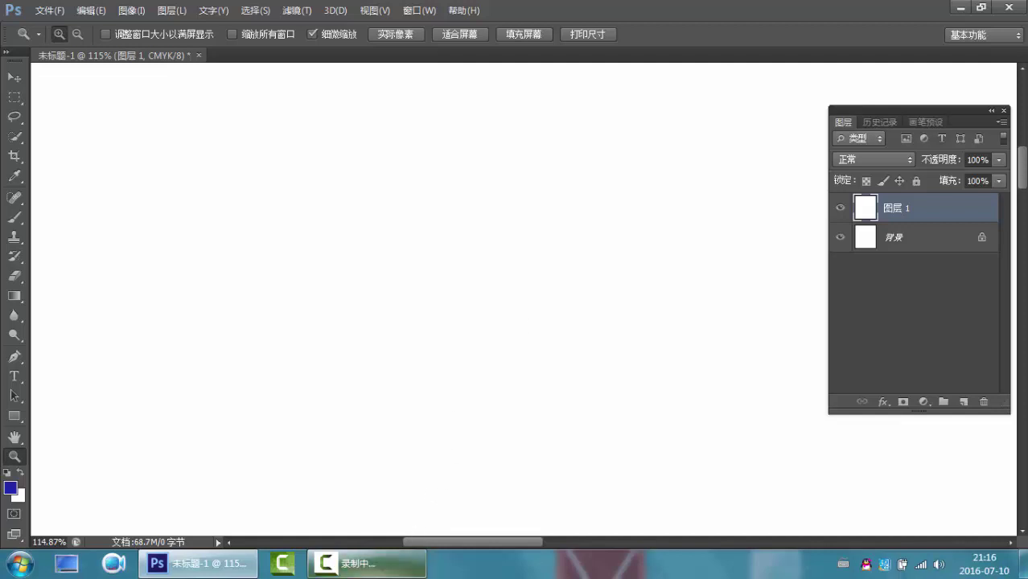
mouse_move(389, 573)
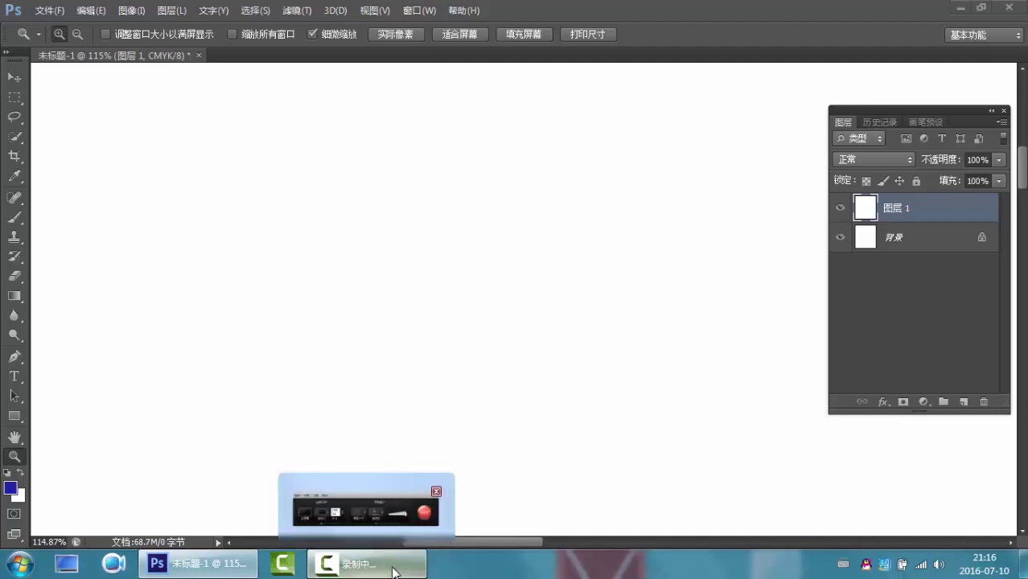